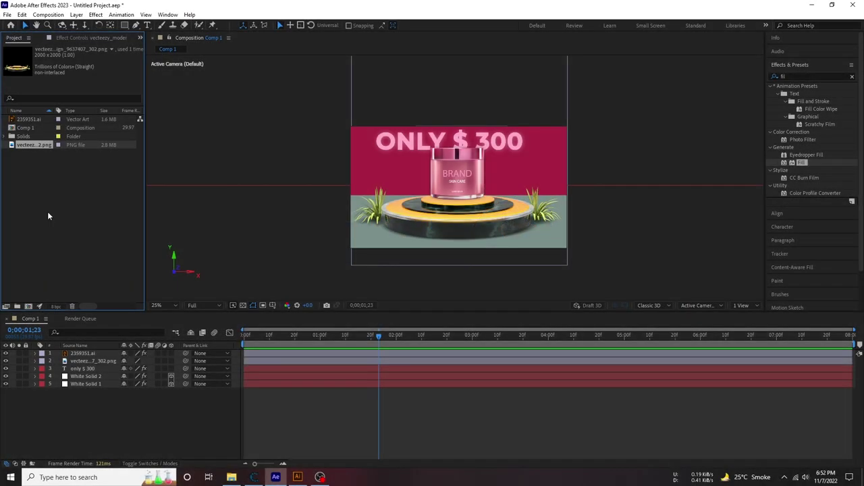
Step: Look over the jar artwork in Illustrator, then dismiss the Illustrator crash report without sending
left_click(42, 162)
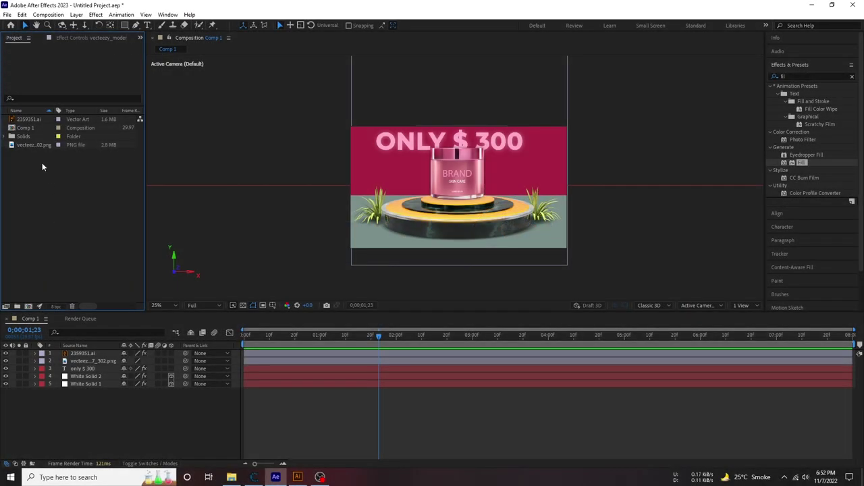
left_click(458, 194)
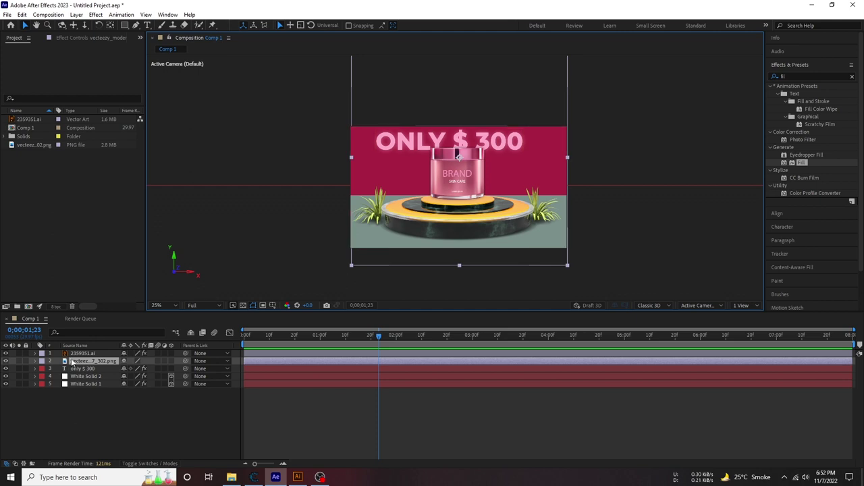
left_click(101, 398)
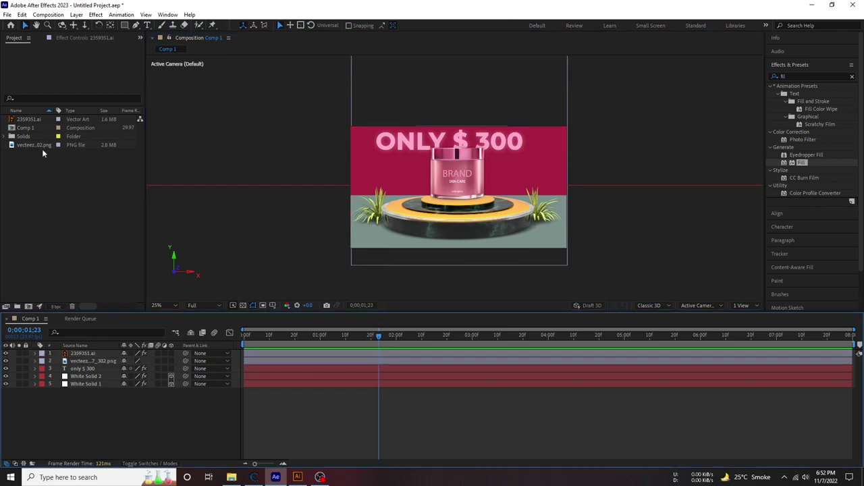
left_click(297, 476)
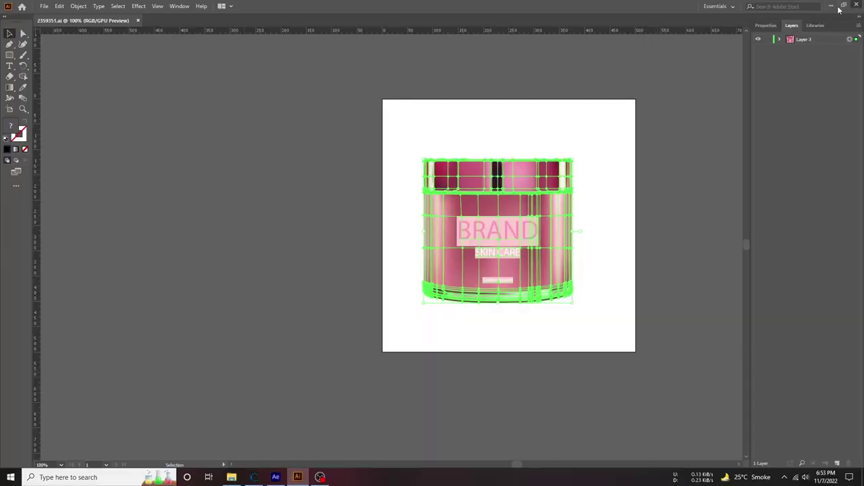
key("super+Down")
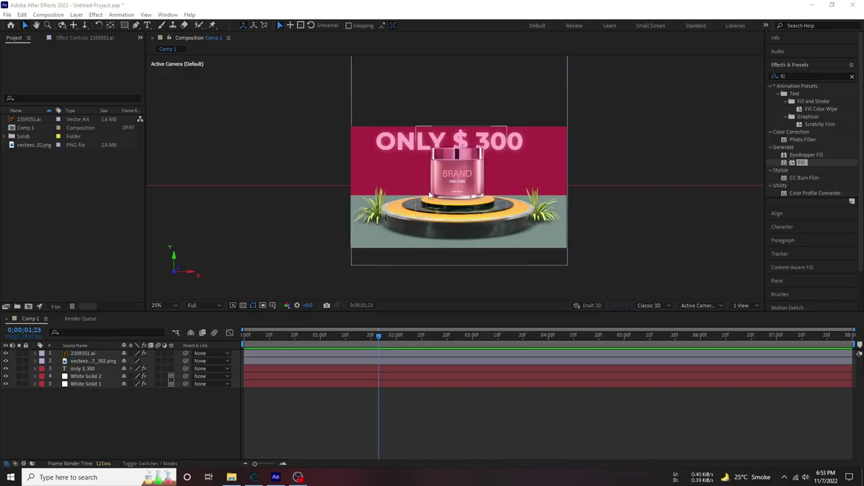
left_click(26, 128)
left_click(108, 419)
left_click(83, 369)
left_click(86, 383)
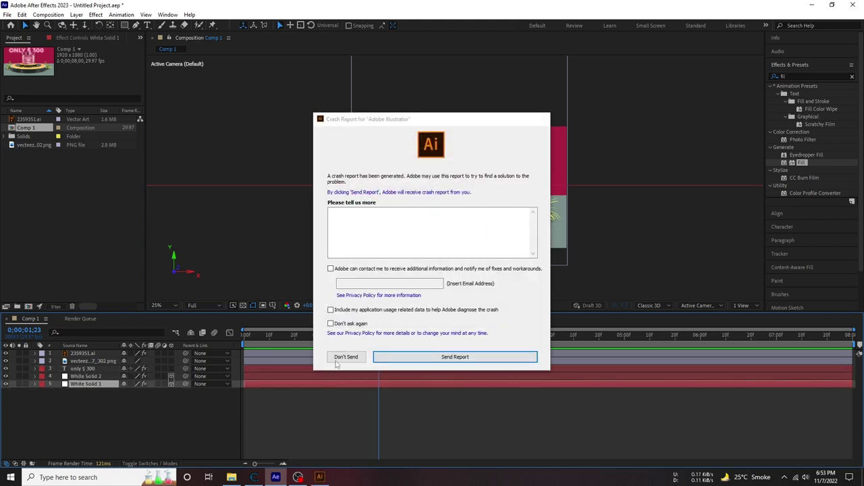
left_click(338, 359)
Step: Keyframe the podium layer's Position at frame 0 with Y 820, below the frame
left_click(82, 369)
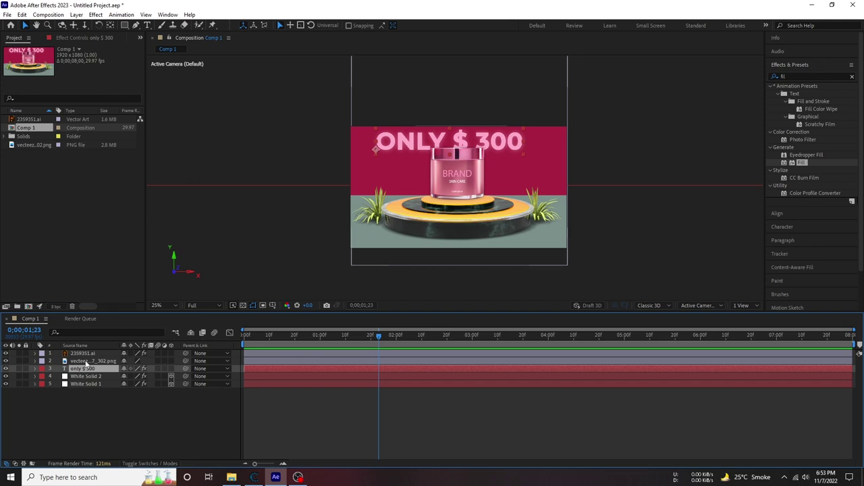
left_click(87, 362)
left_click(86, 369)
left_click(87, 377)
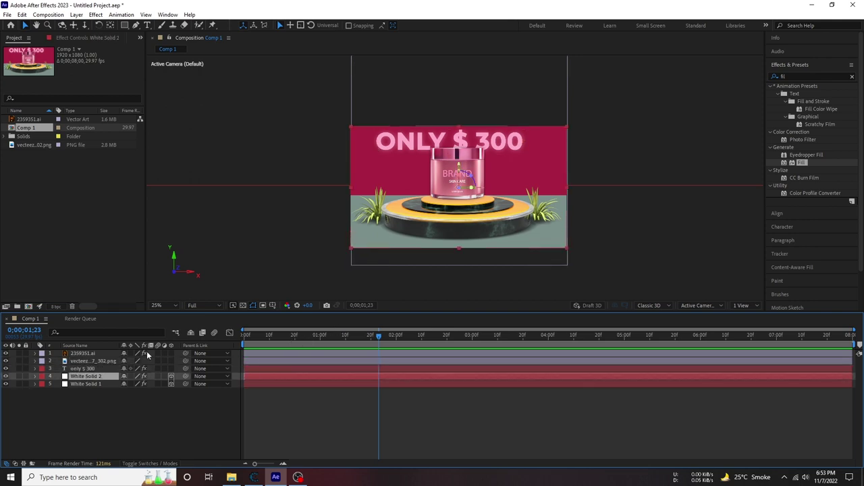
left_click(87, 369)
left_click(96, 361)
left_click_drag(298, 345, 241, 345)
key("p")
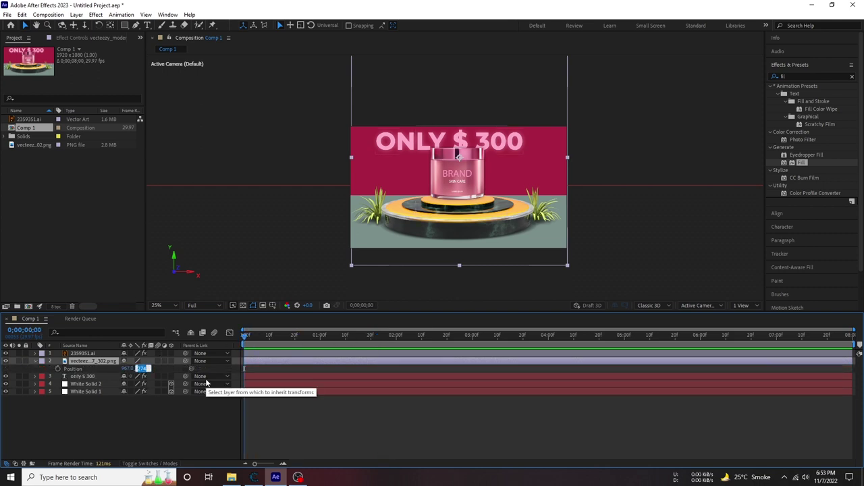
left_click(58, 368)
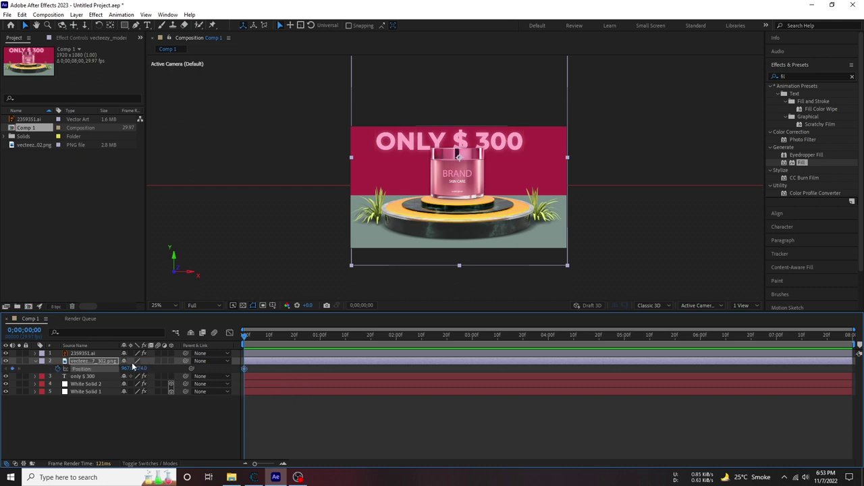
mouse_move(139, 368)
left_mouse_down()
mouse_move(295, 363)
mouse_move(387, 348)
mouse_move(365, 337)
left_mouse_up()
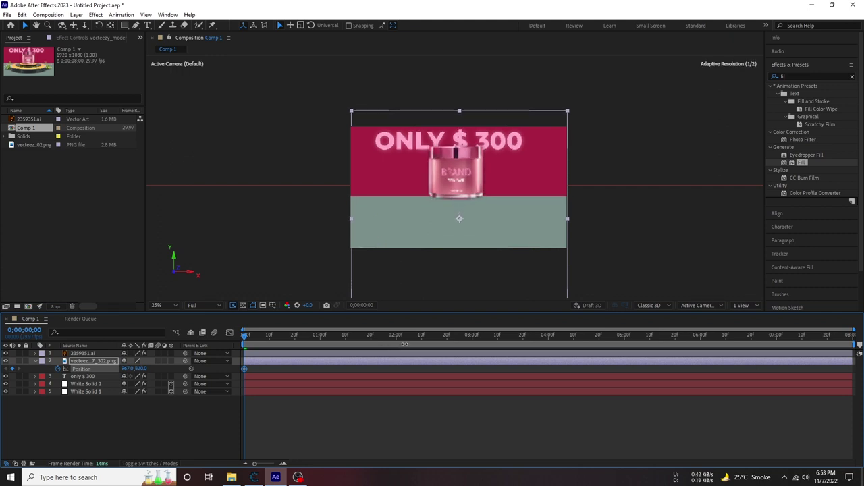
Step: At frame 20 set the podium's Y position to 274 and preview the rise
left_click_drag(284, 336, 295, 338)
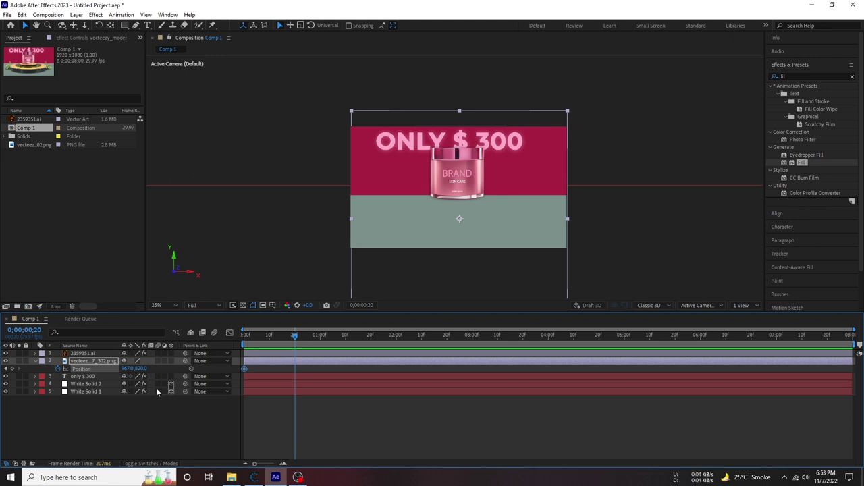
left_click(141, 369)
type("274")
key("Return")
left_click(244, 344)
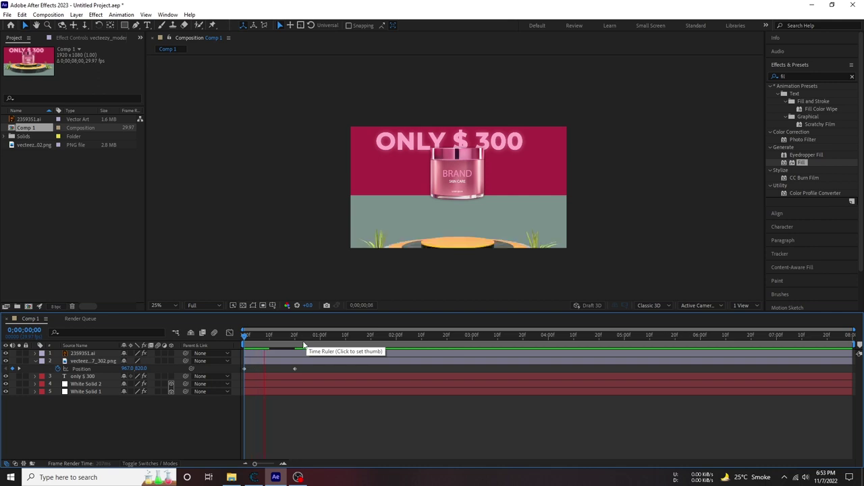
key("space")
left_click(185, 370)
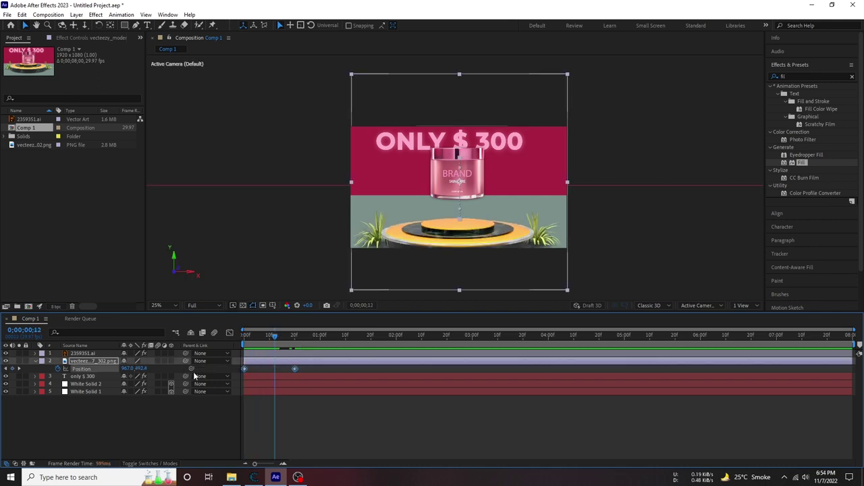
Step: Apply Easy Ease to both podium Position keyframes and reshape the first keyframe's influence in the speed graph
right_click(297, 368)
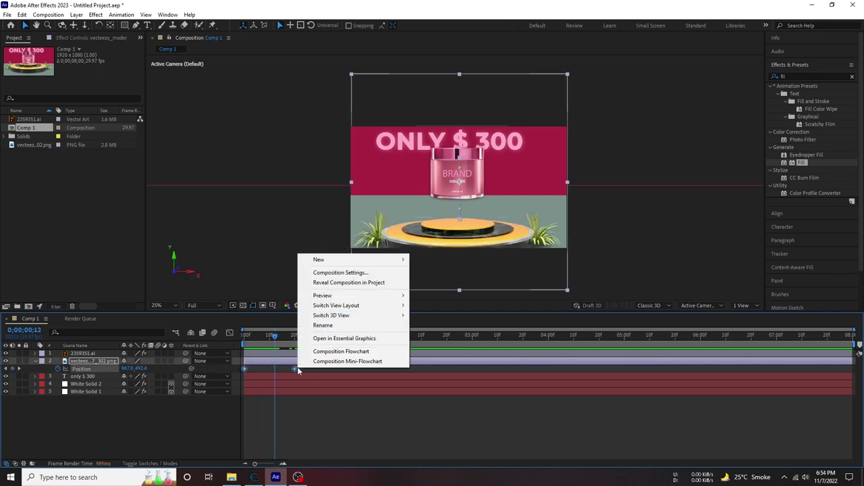
mouse_move(378, 308)
right_click(294, 368)
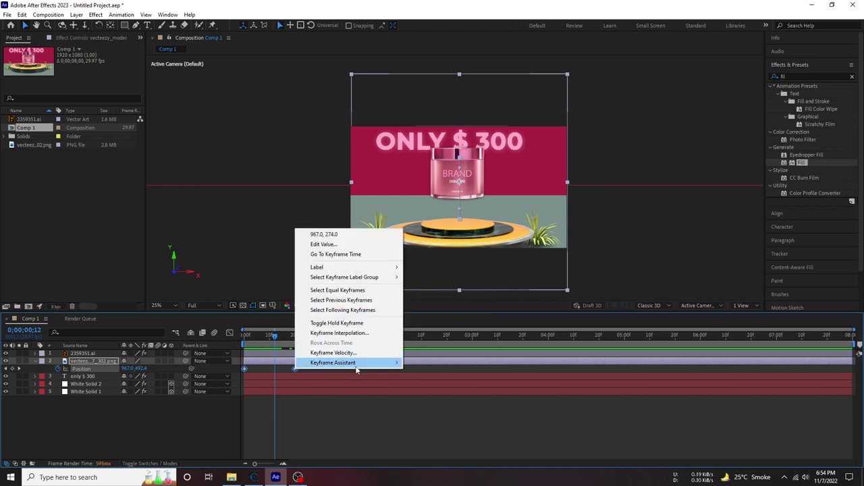
mouse_move(357, 364)
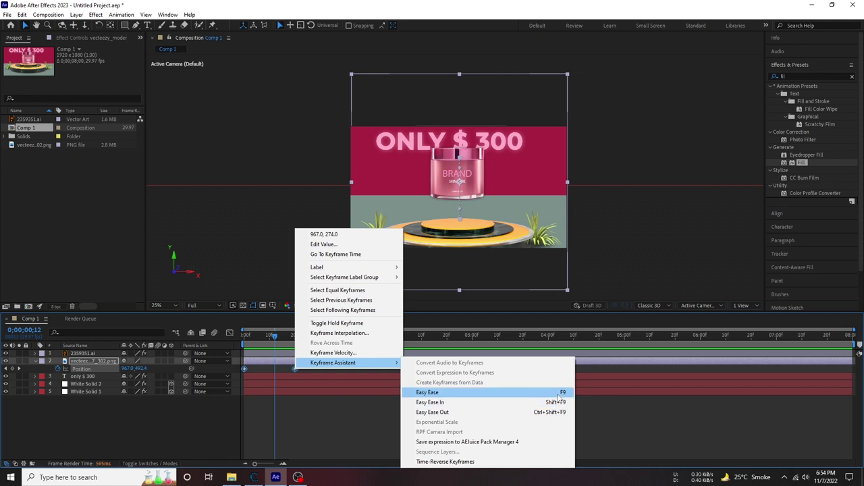
left_click(559, 395)
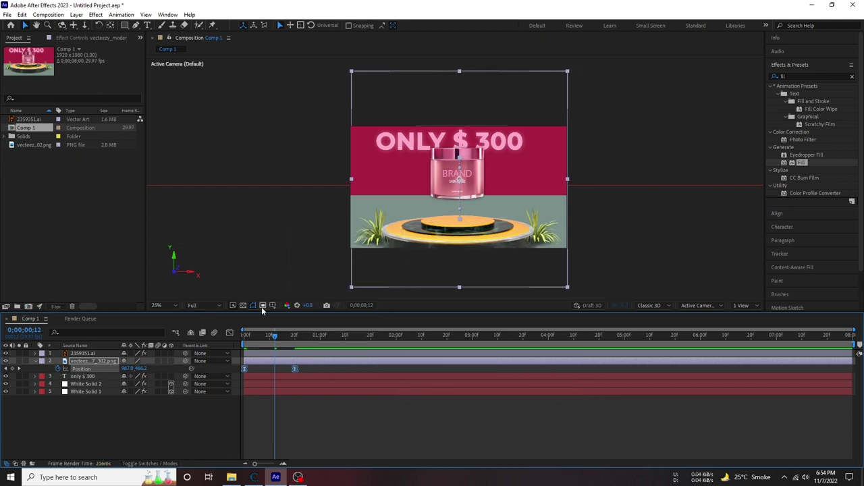
left_click(230, 334)
mouse_move(248, 430)
left_mouse_down()
mouse_move(262, 445)
mouse_move(293, 440)
left_mouse_up()
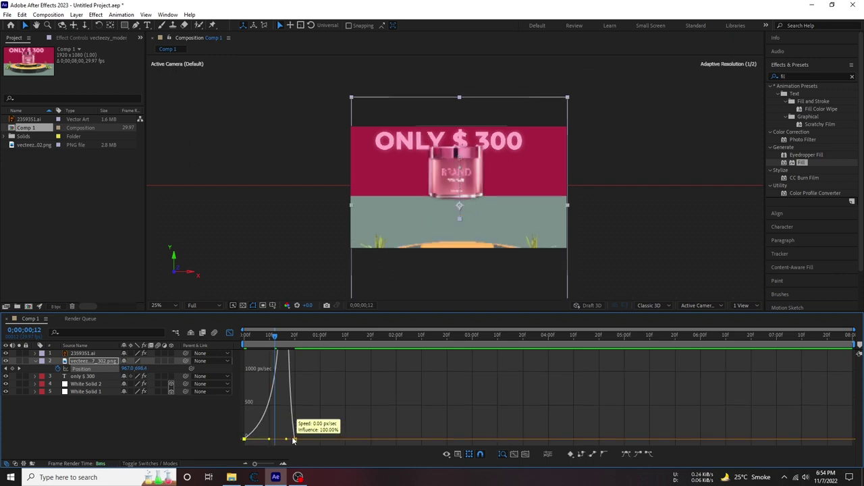
Step: Set preview resolution to Third, check the rise, and sharpen the end keyframe's ease influence
key("space")
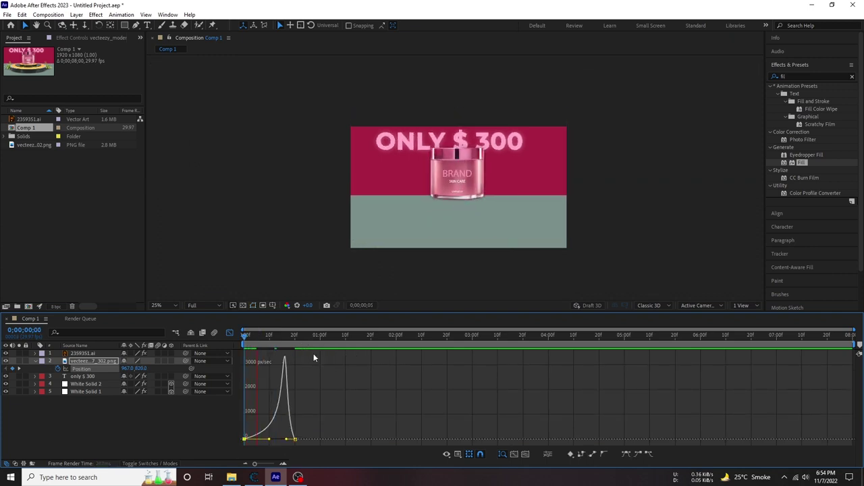
left_click(203, 305)
left_click(206, 356)
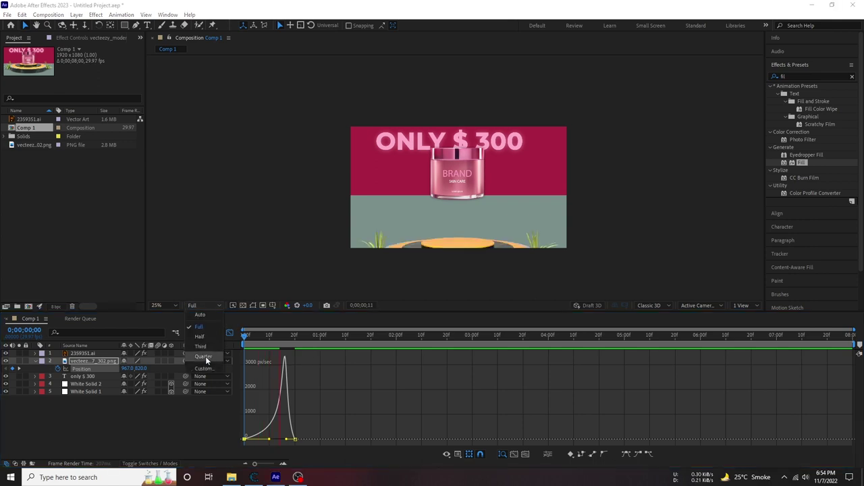
left_click(302, 336)
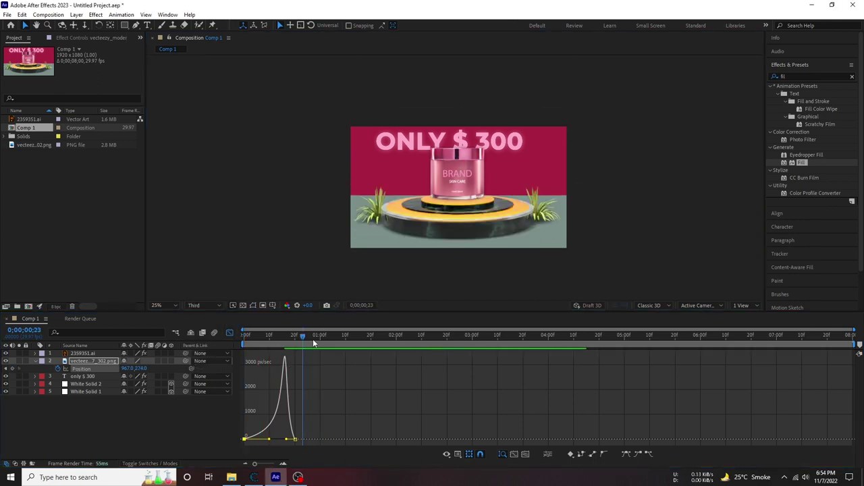
left_click(254, 336)
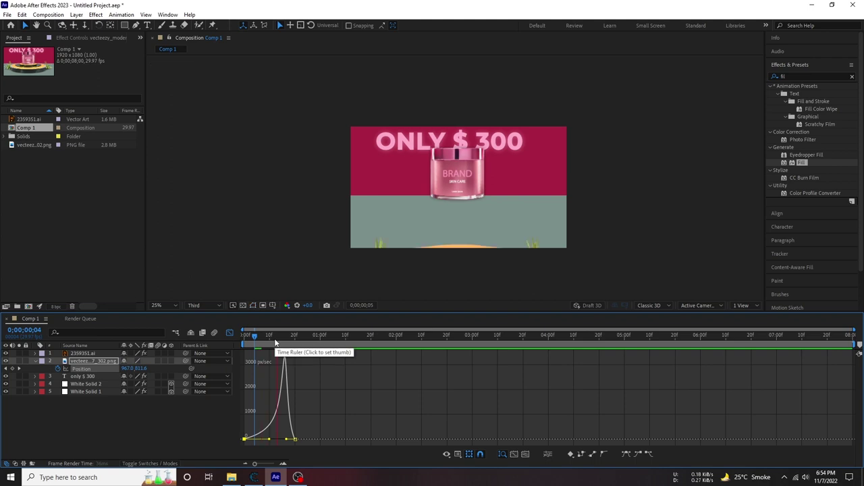
left_click(361, 336)
left_click_drag(287, 438, 295, 439)
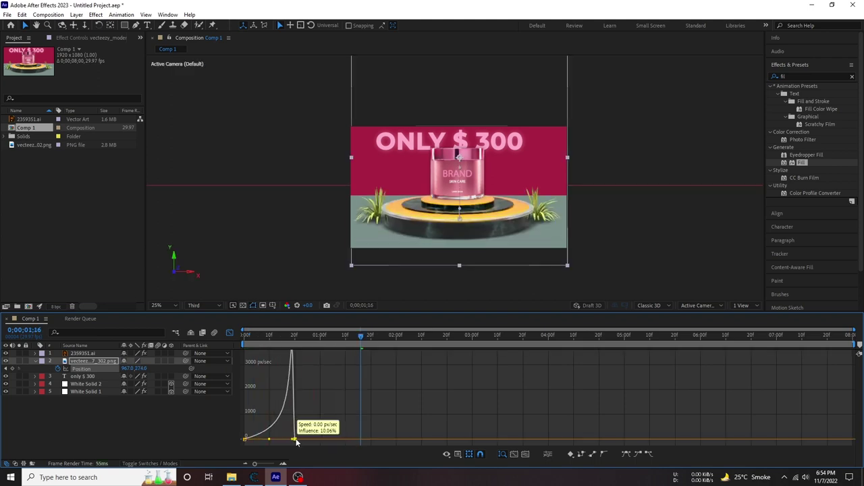
key("space")
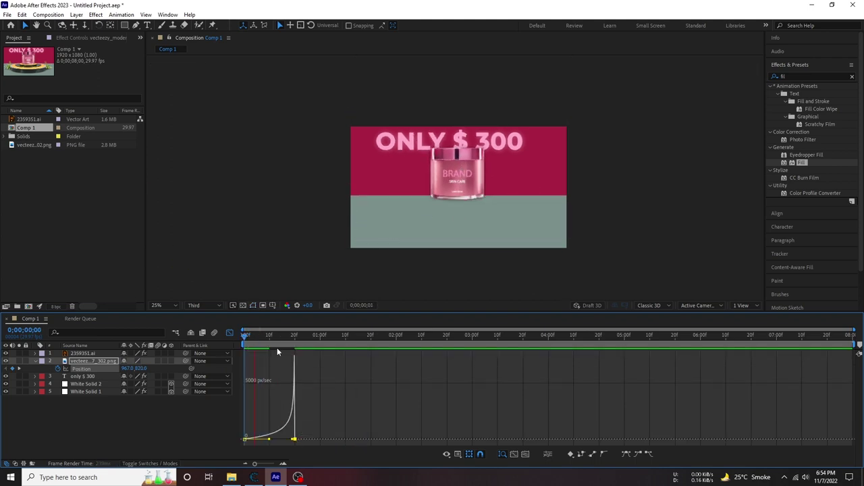
key("space")
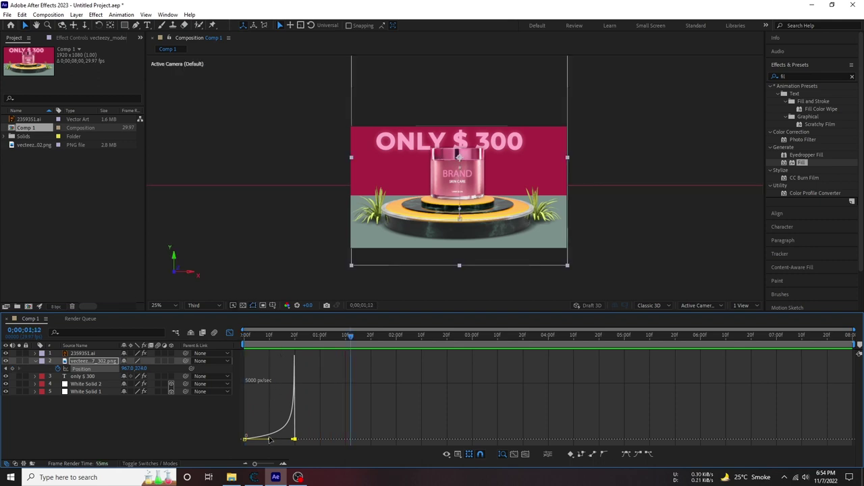
Step: Flatten the first keyframe's influence and lengthen the end ease so the podium settles gently
left_click_drag(267, 440, 247, 439)
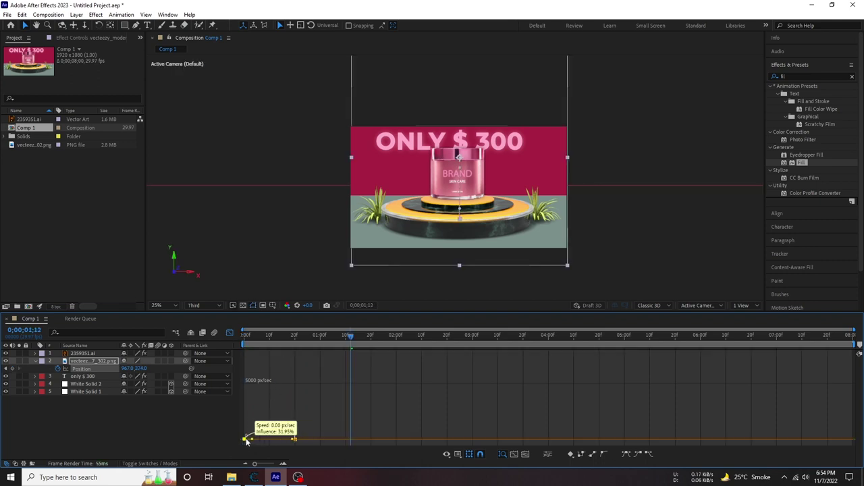
left_click(293, 440)
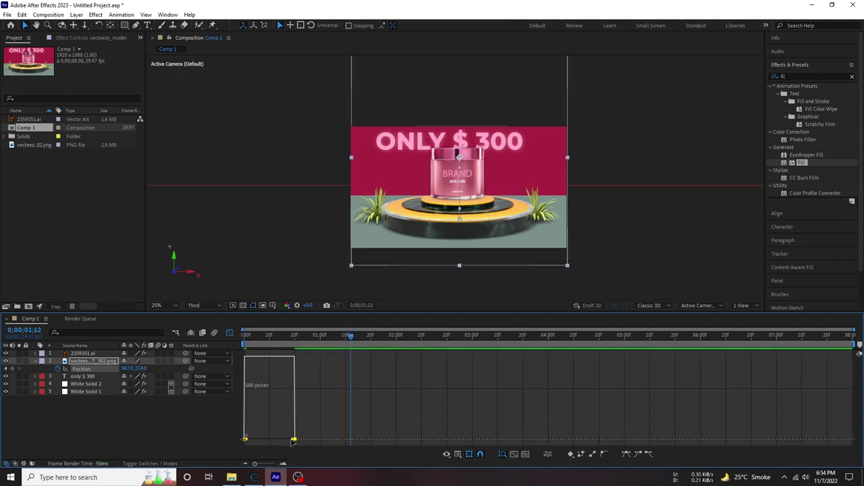
left_click_drag(292, 440, 268, 439)
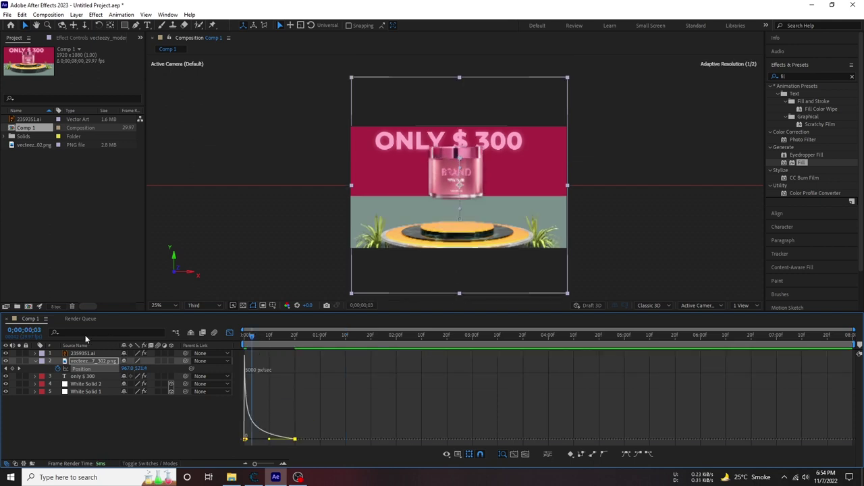
left_click(244, 334)
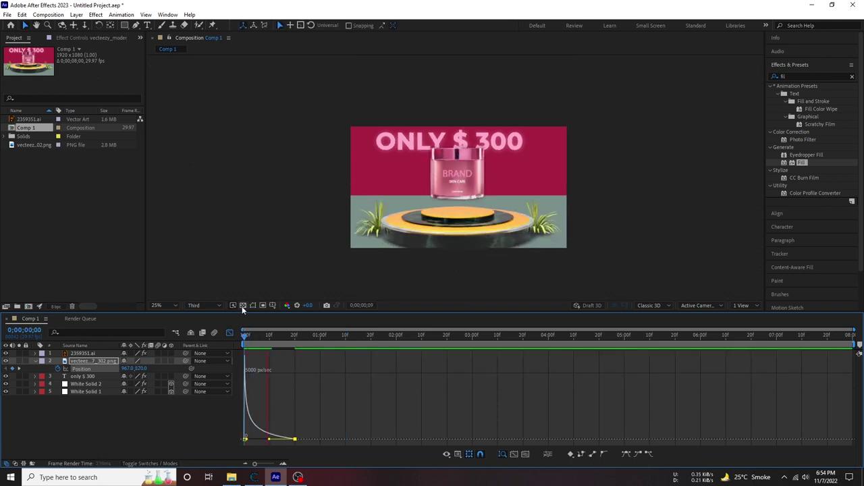
key("space")
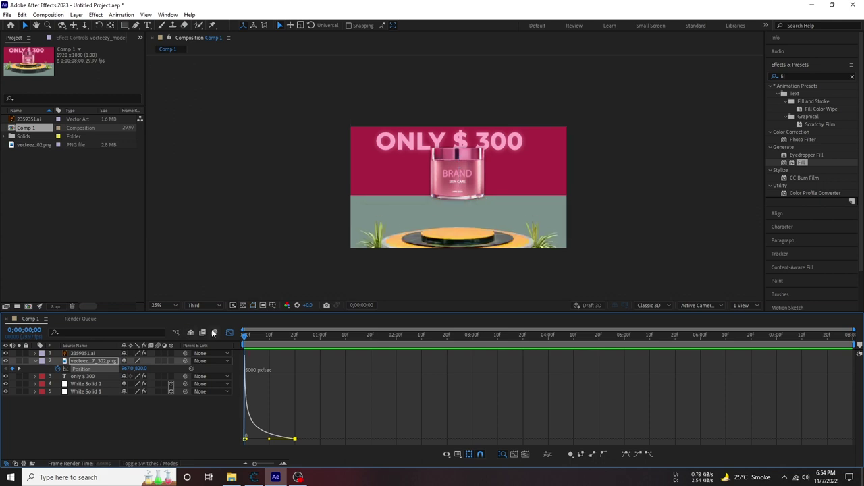
key("space")
left_click(228, 335)
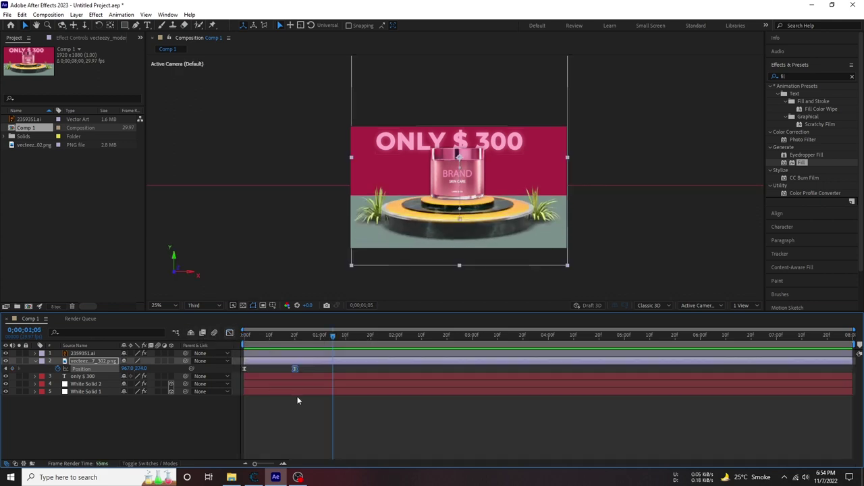
Step: Move the podium's end Position keyframe later to about 1;05 and preview the slower rise
left_click_drag(294, 370, 332, 368)
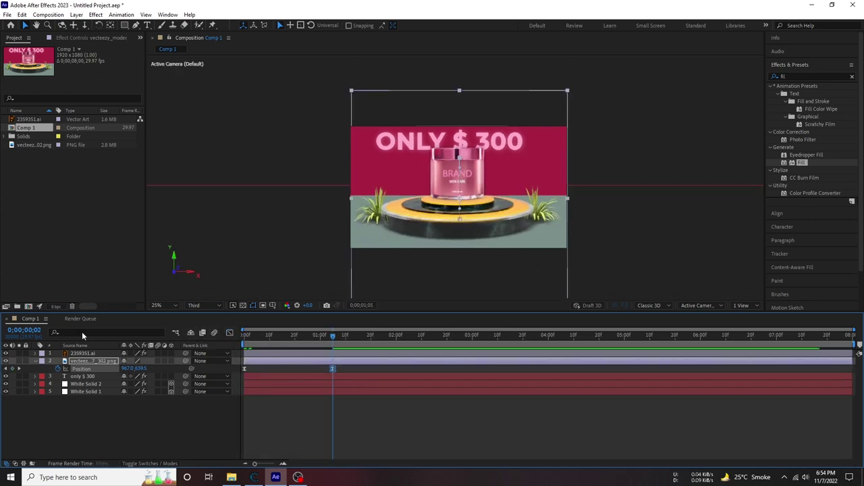
key("space")
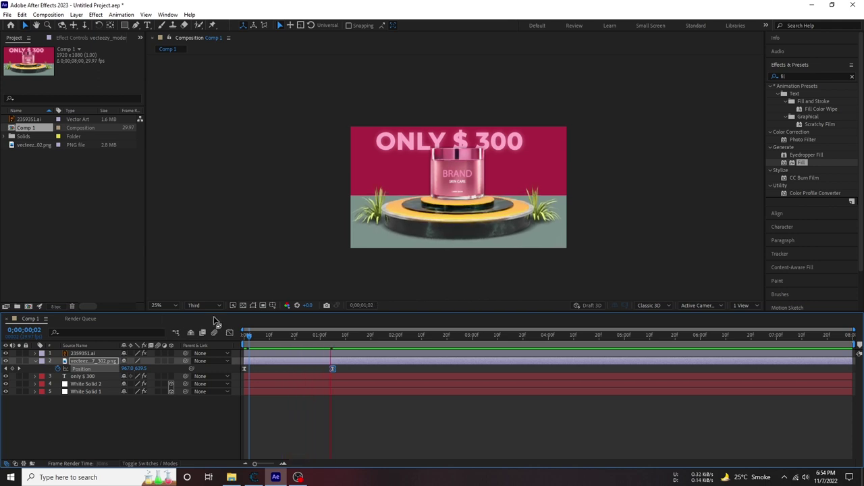
left_click(245, 334)
key("space")
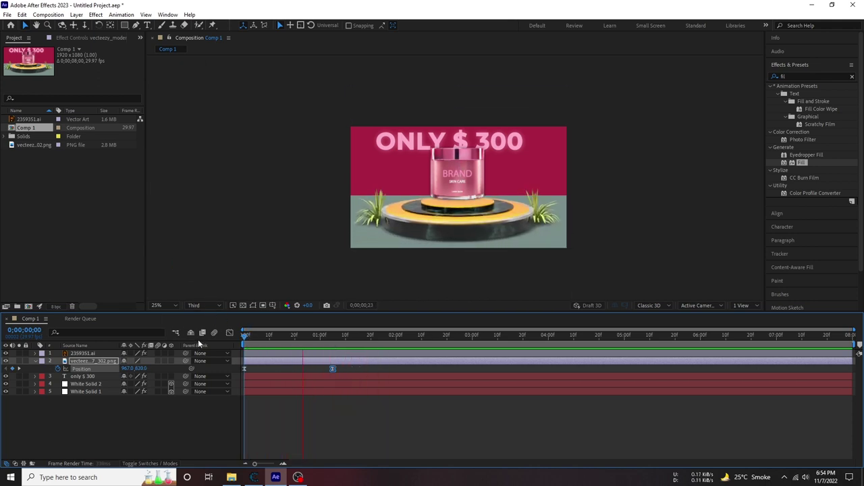
left_click(295, 333)
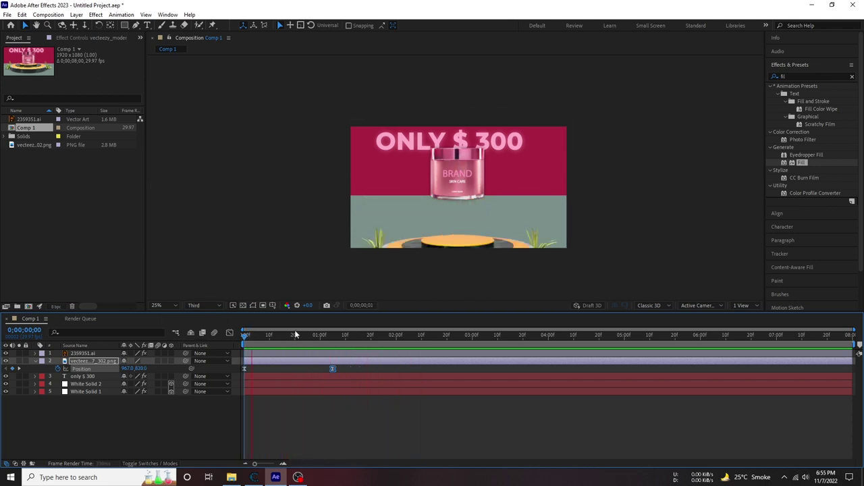
key("space")
key("space")
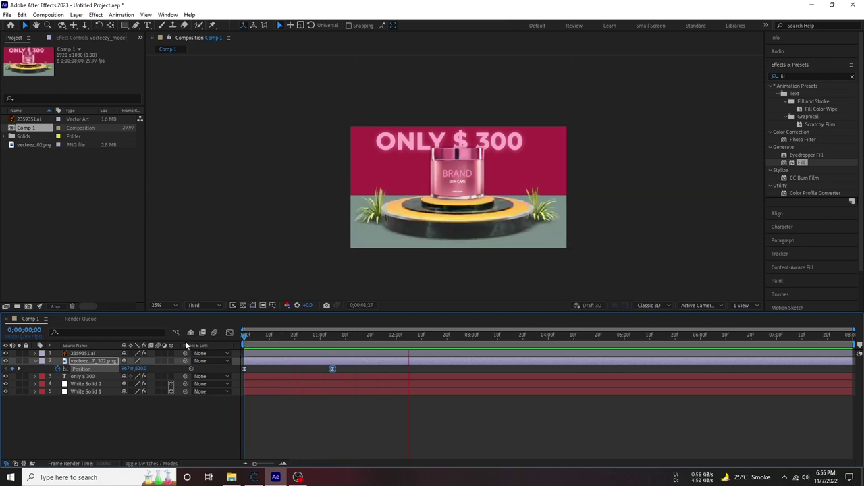
left_click(258, 338)
key("space")
Step: Nudge the BRAND jar layer slightly lower on the podium
mouse_move(338, 335)
left_mouse_down()
mouse_move(244, 335)
mouse_move(292, 347)
left_mouse_up()
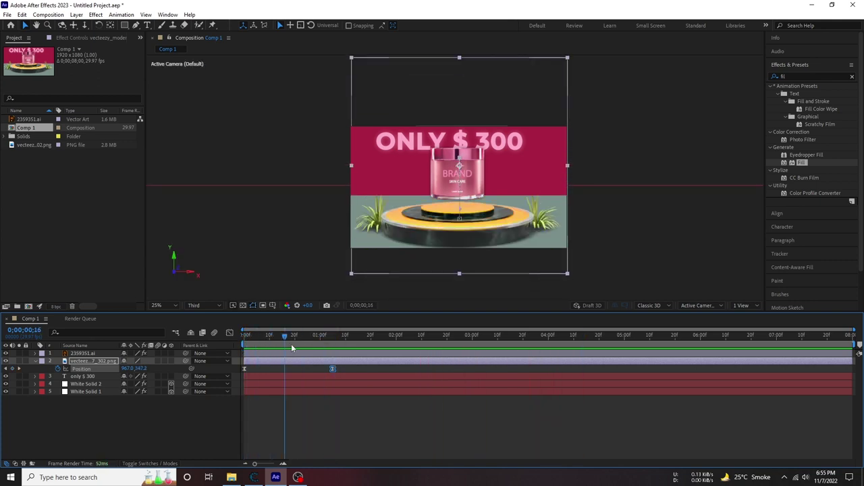
left_click(99, 355)
left_click_drag(471, 188, 471, 192)
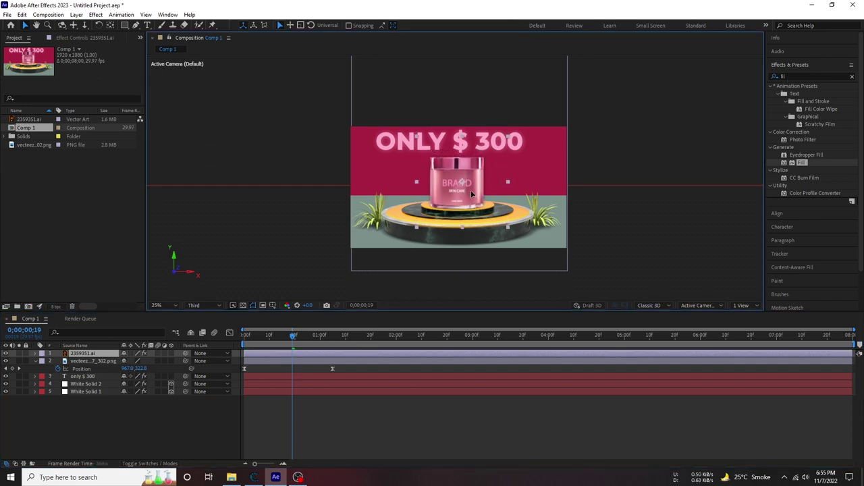
Step: Lift the BRAND jar above the frame by setting its Position Y to -365
key("period")
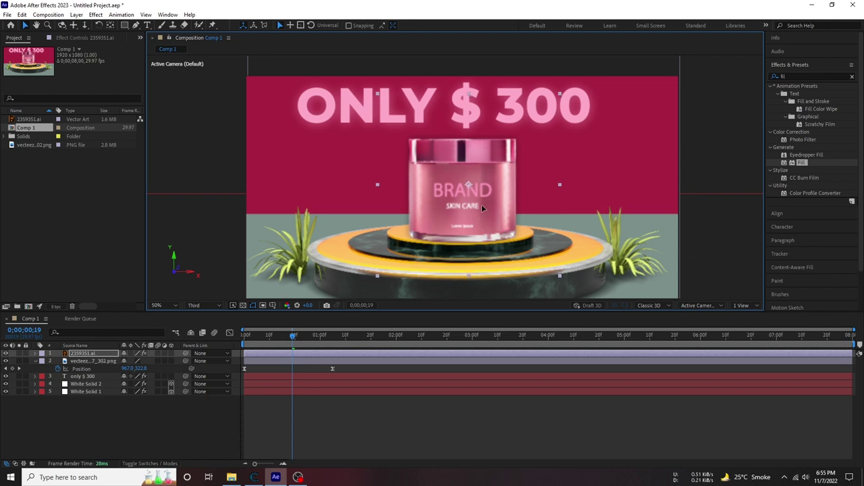
key("comma")
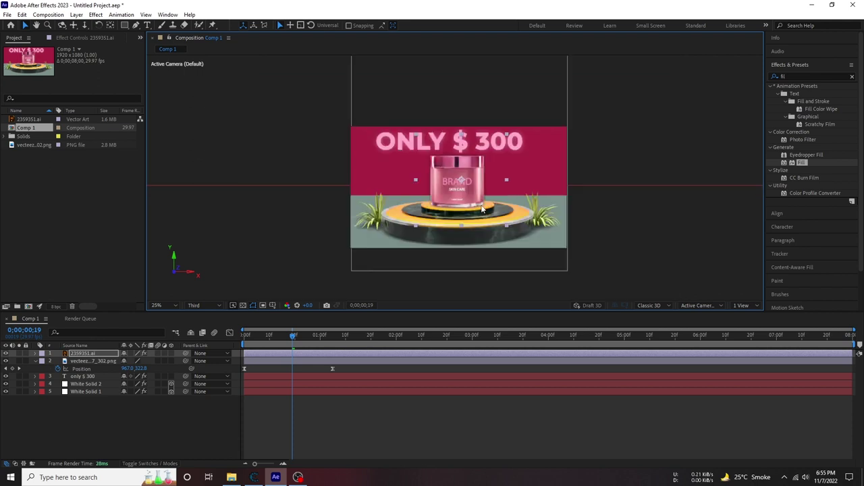
key("ctrl+Up")
left_click(474, 180)
key("p")
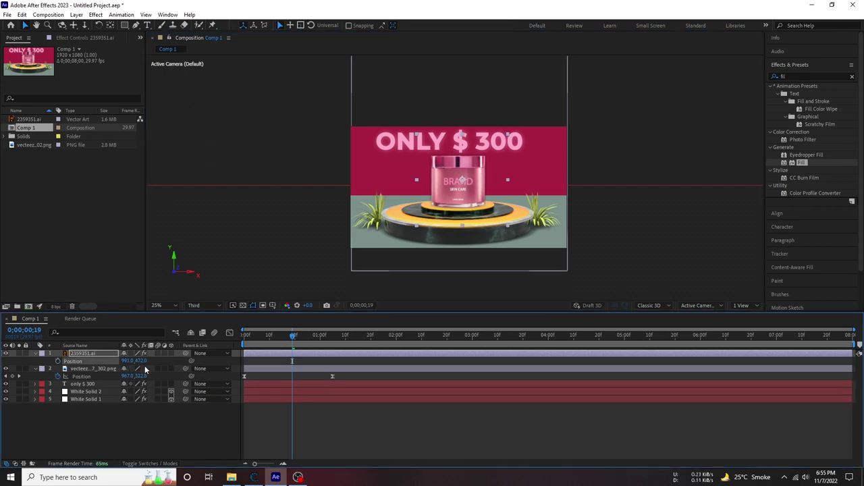
left_click(143, 360)
right_click(143, 361)
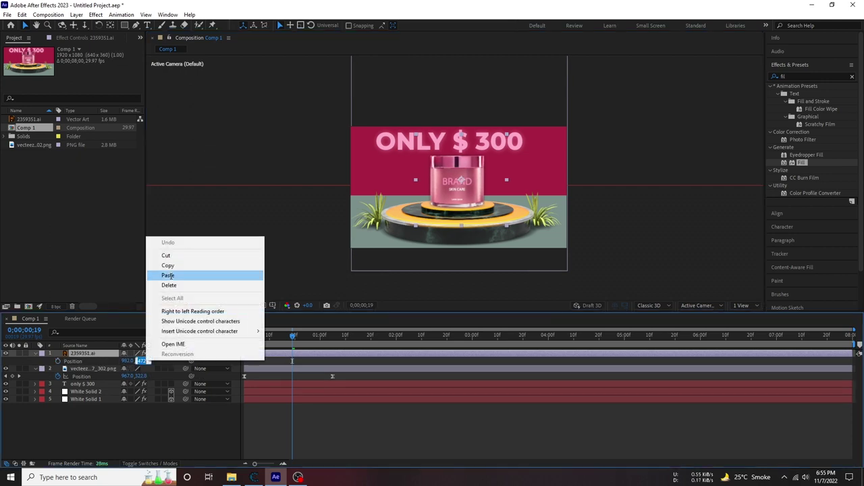
left_click(174, 267)
left_click(137, 345)
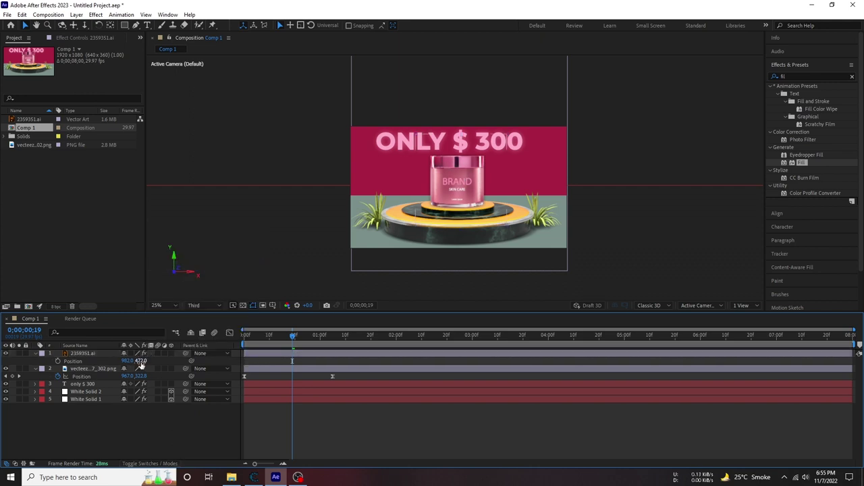
left_click(73, 361)
key("ctrl+v")
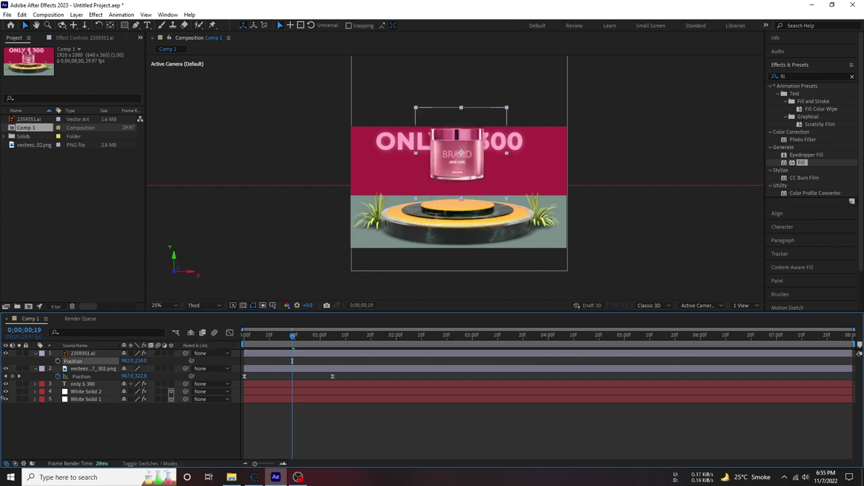
left_click_drag(139, 360, 67, 360)
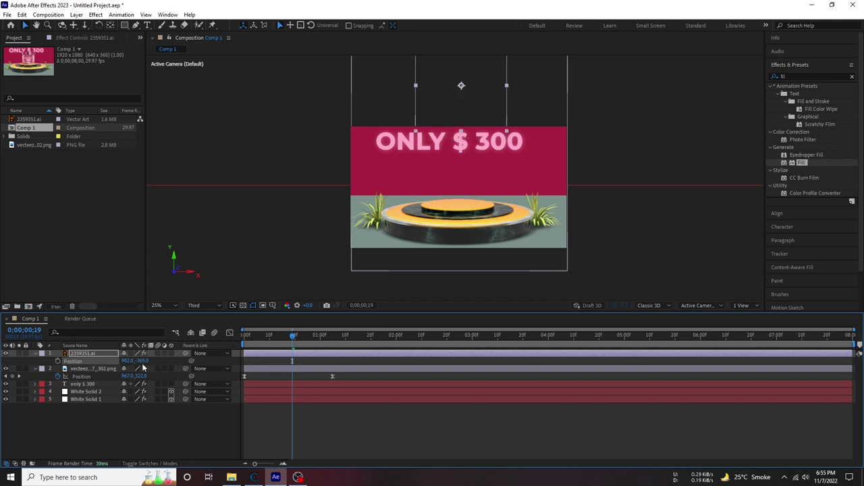
Step: Keyframe the jar's Position at 0;00, set Y to 472 at 1;05, and preview the drop
key("Home")
left_click(58, 361)
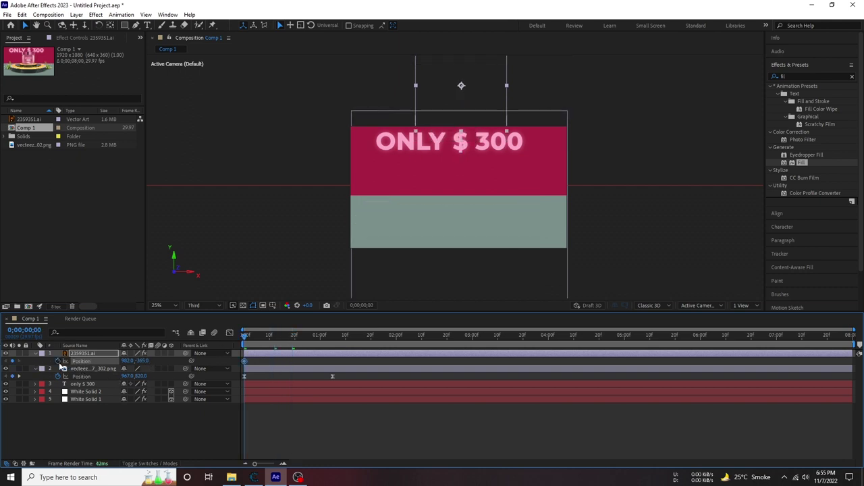
left_click(333, 336)
left_click_drag(333, 337, 331, 338)
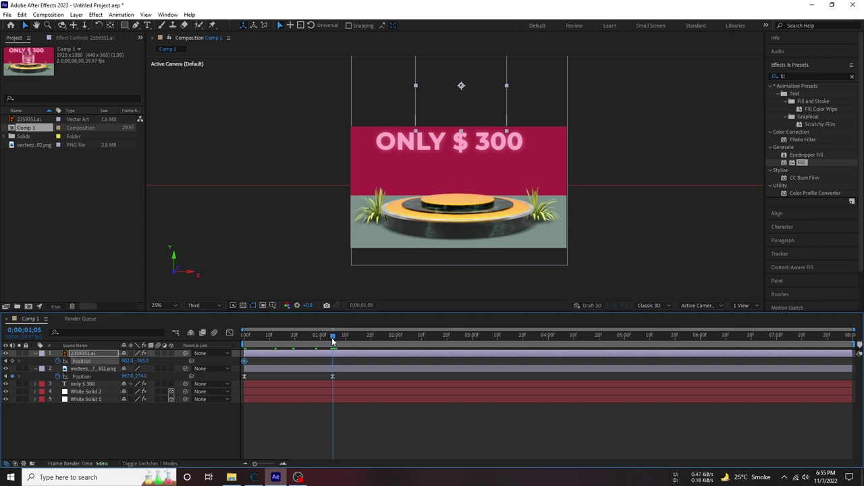
left_click(143, 361)
type("472")
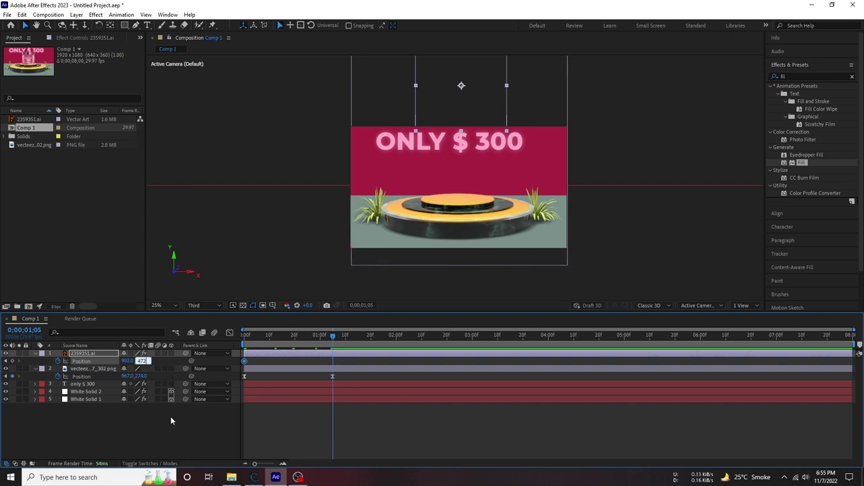
key("Return")
left_click_drag(298, 336, 245, 336)
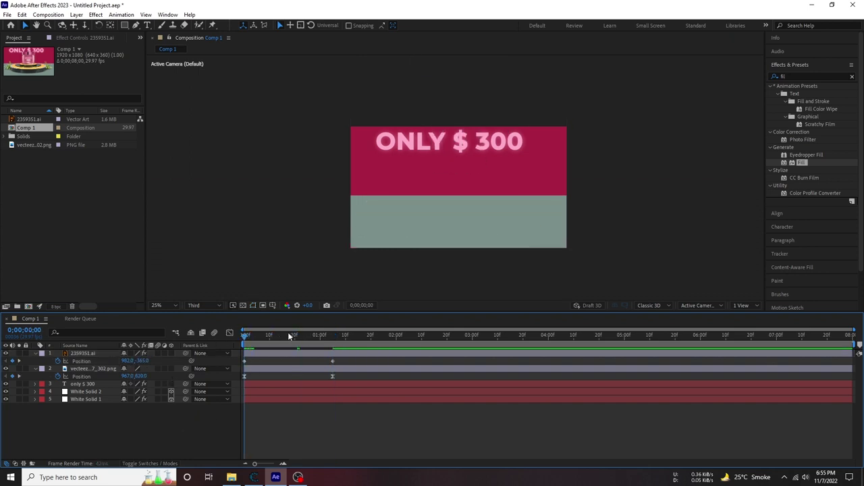
key("space")
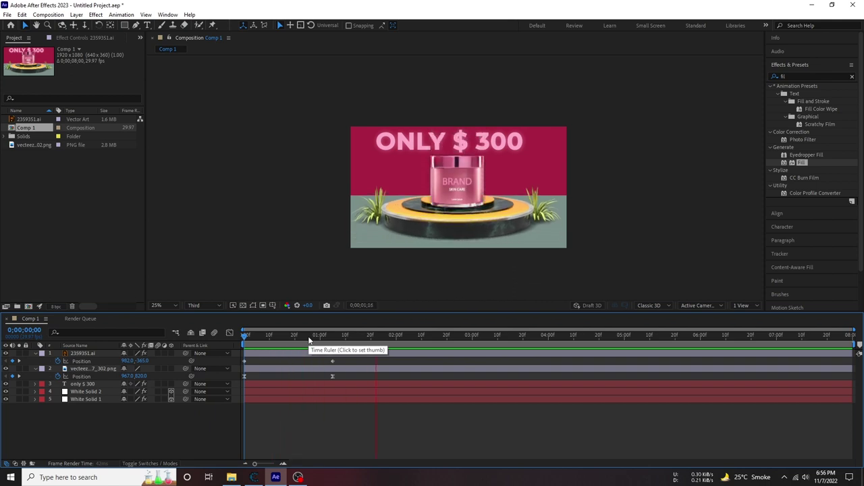
Step: Adjust the jar's landing position at the 1;05 keyframe and preview the drop, undoing one move
left_click(333, 336)
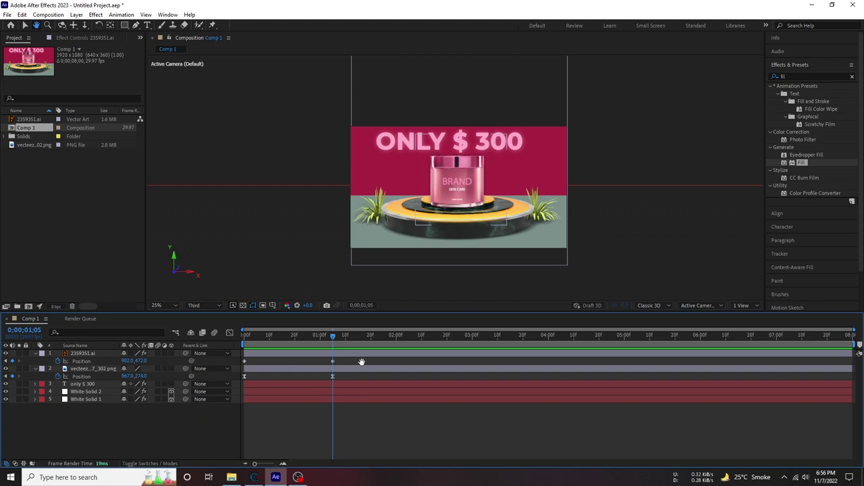
left_click_drag(360, 365, 305, 360)
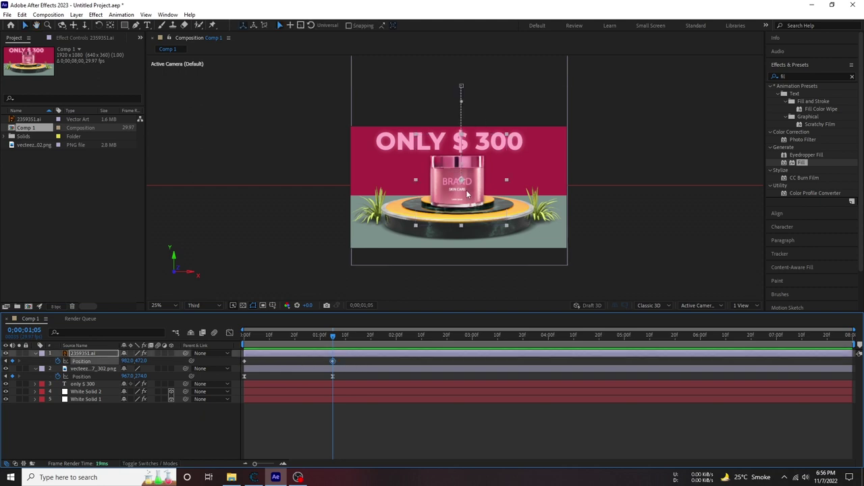
left_click_drag(467, 189, 466, 184)
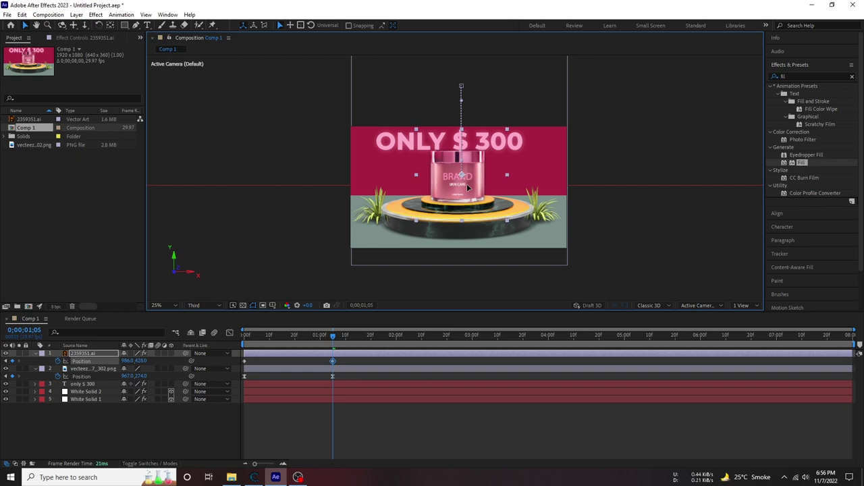
left_click(261, 326)
key("space")
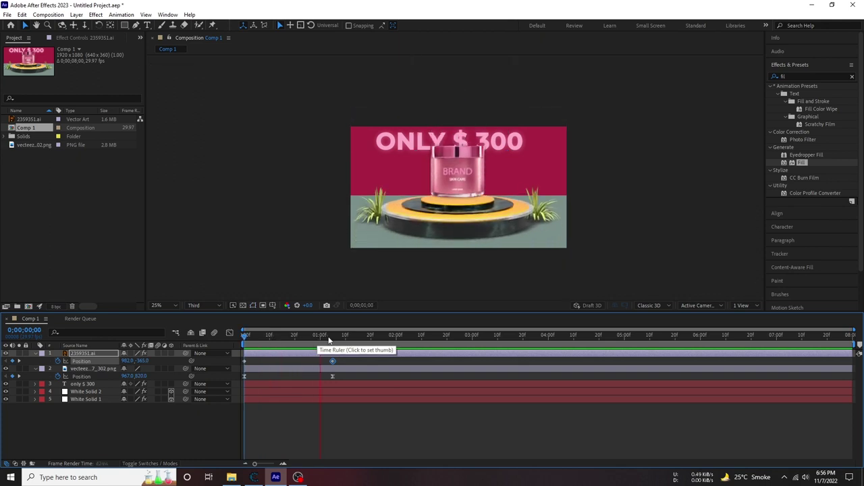
left_click(330, 336)
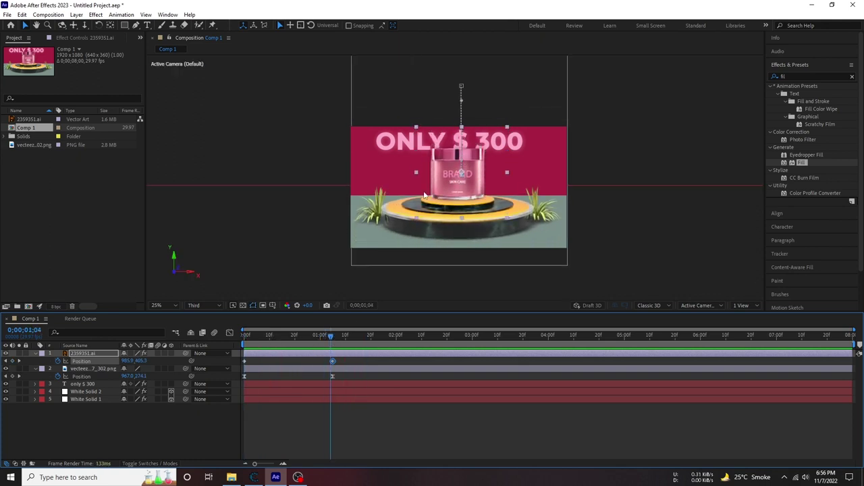
left_click_drag(462, 174, 458, 192)
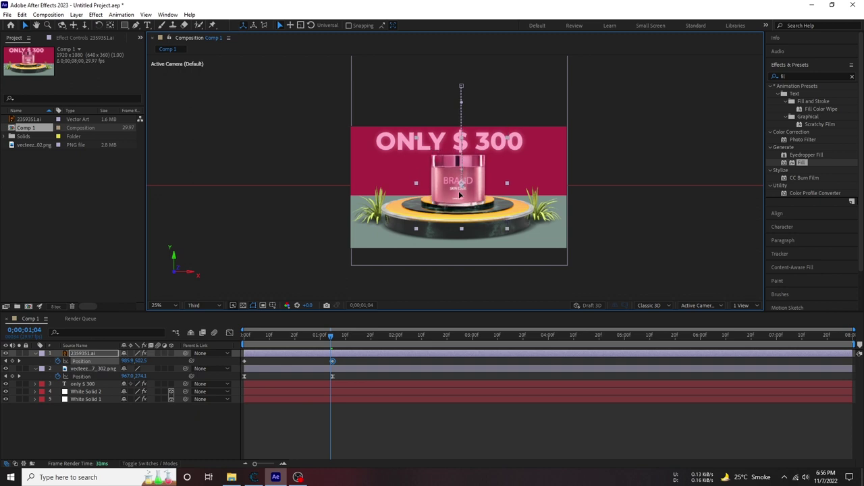
key("ctrl+z")
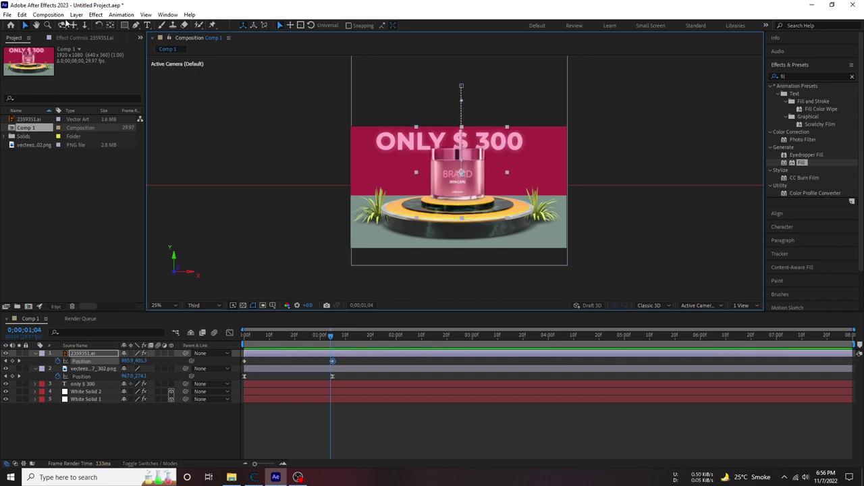
Step: Lower the jar onto the podium at its landing keyframe, centring it at about 982,660
left_click(109, 25)
mouse_move(457, 177)
left_mouse_down()
mouse_move(464, 197)
mouse_move(457, 202)
left_mouse_up()
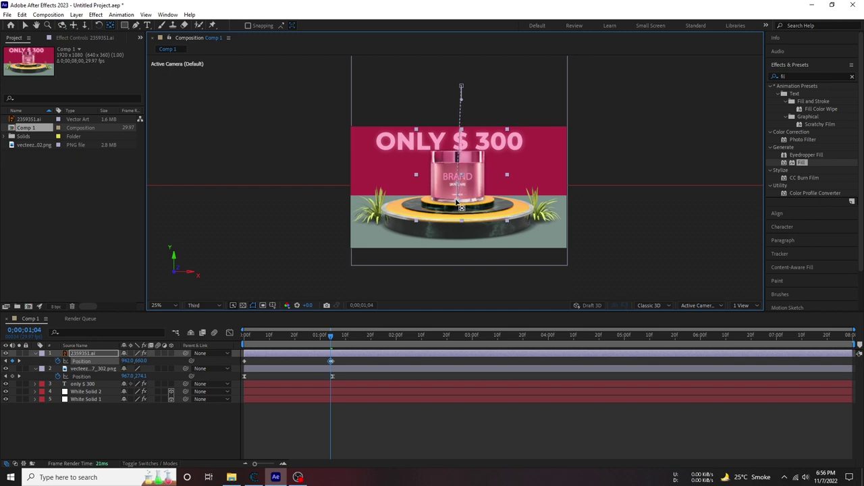
left_click_drag(466, 177, 473, 197)
key("space")
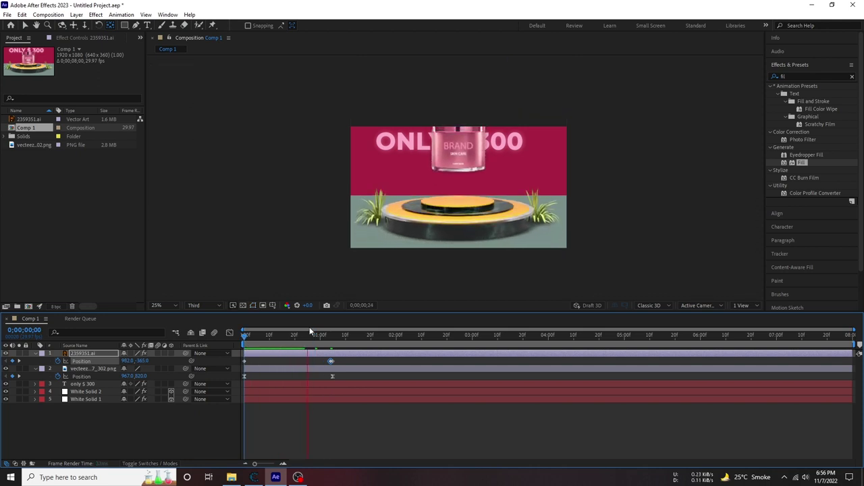
key("space")
left_click(332, 335)
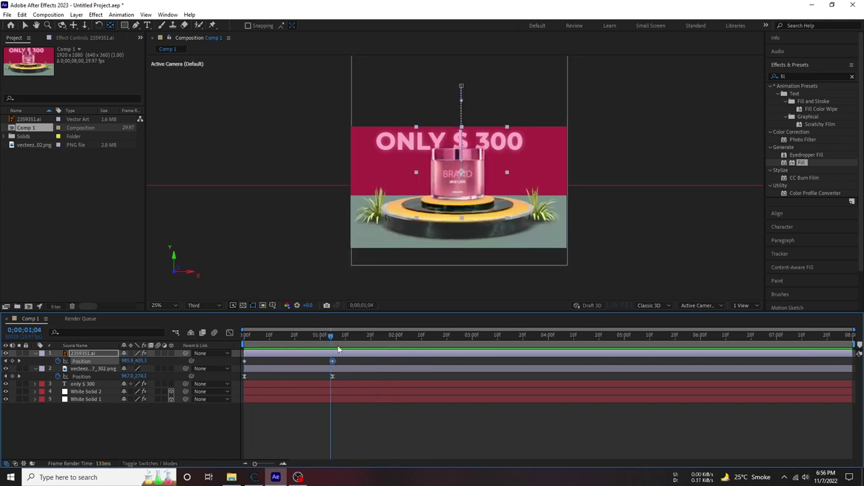
key("semicolon")
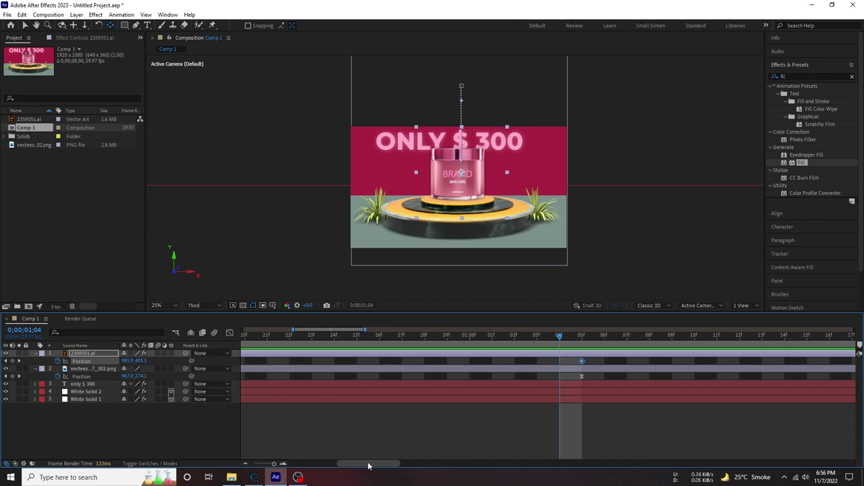
left_click(504, 335)
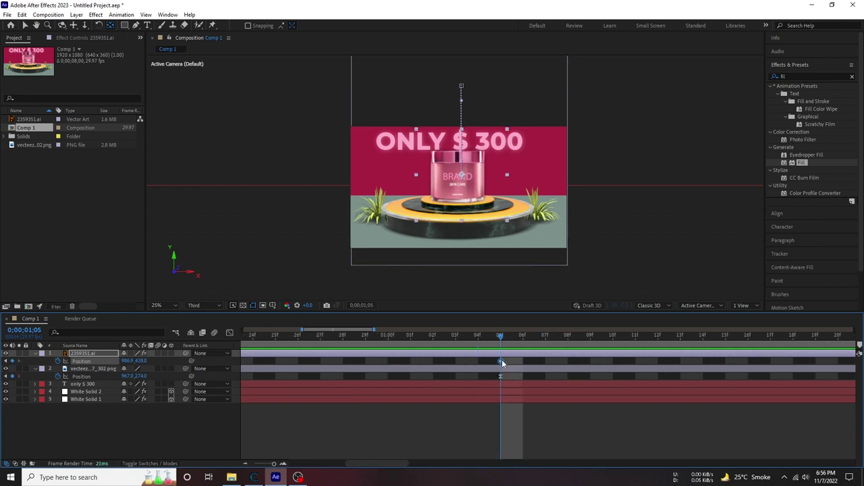
left_click_drag(461, 177, 460, 202)
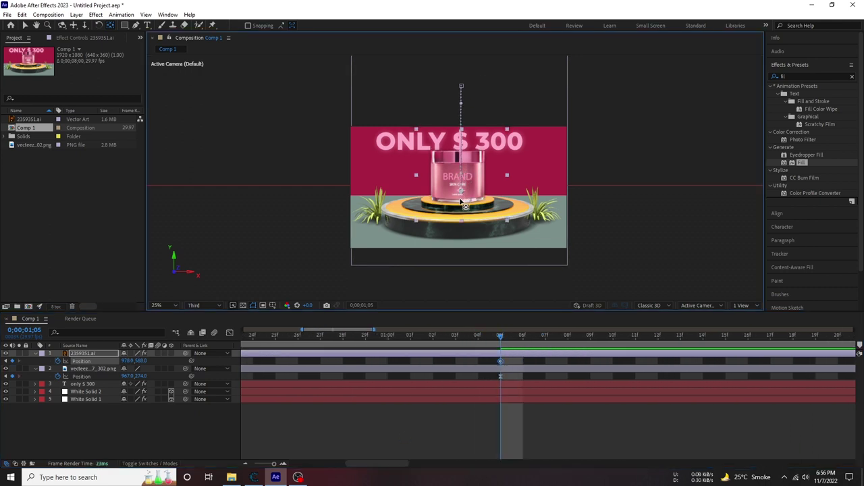
left_click_drag(459, 201, 462, 203)
Step: Dismiss the stray system menu and zoom the timeline back out to the composition start
key("super")
left_click(414, 417)
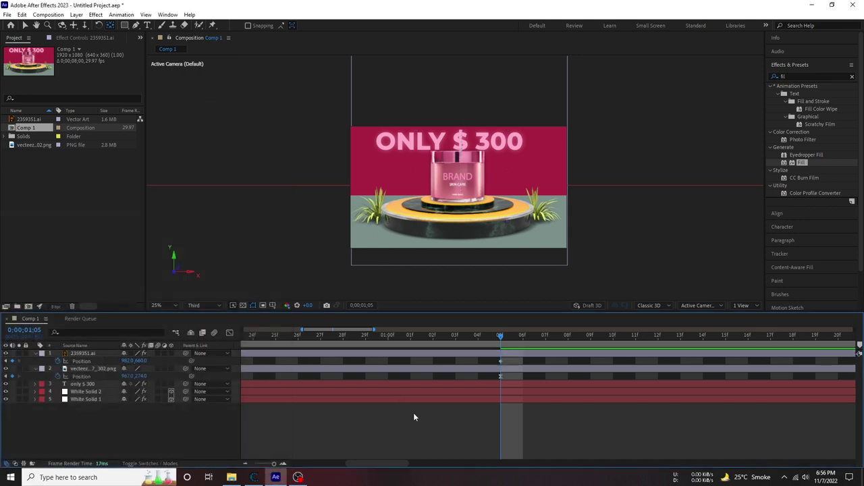
key("semicolon")
key("Home")
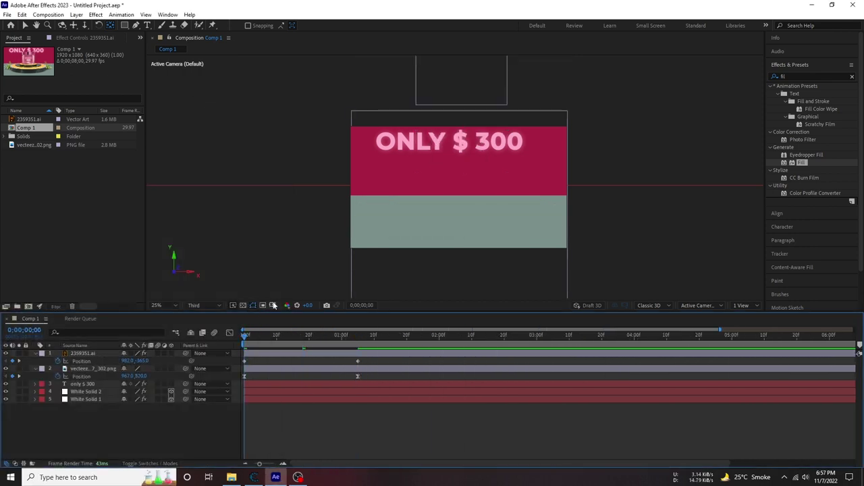
Step: Apply Easy Ease (F9) to the jar's Position keyframes and stretch the influence so it slows into the landing
key("space")
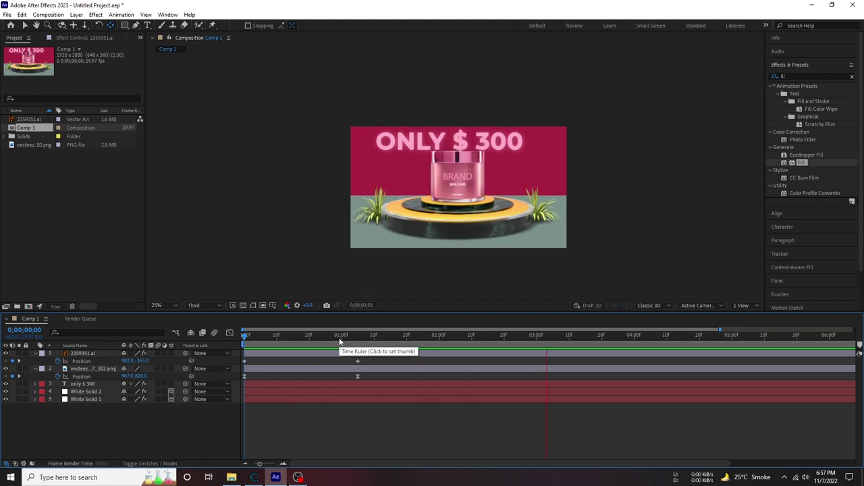
key("space")
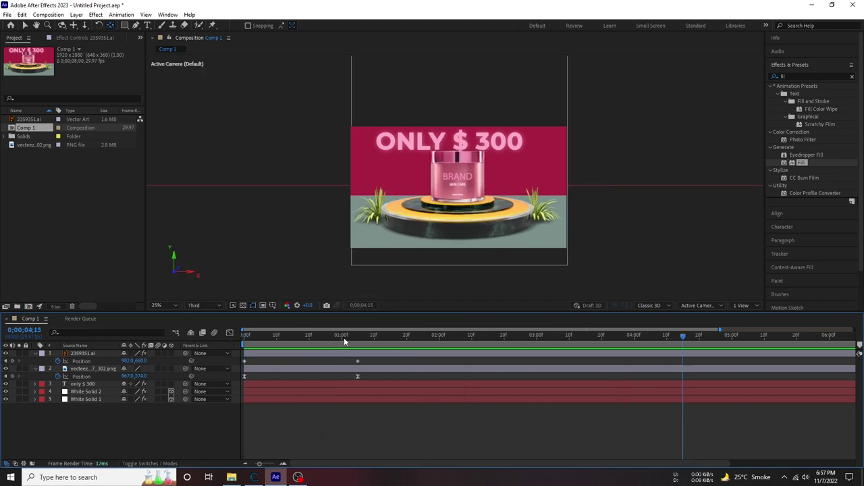
left_click(344, 337)
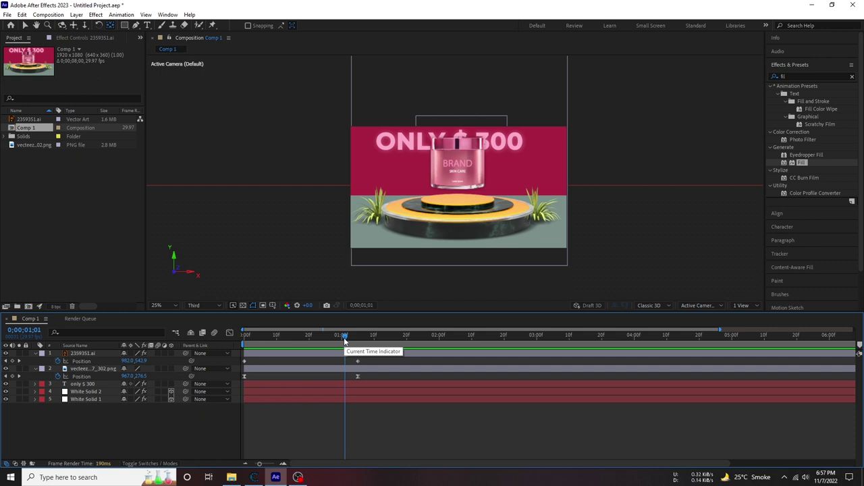
left_click(224, 364)
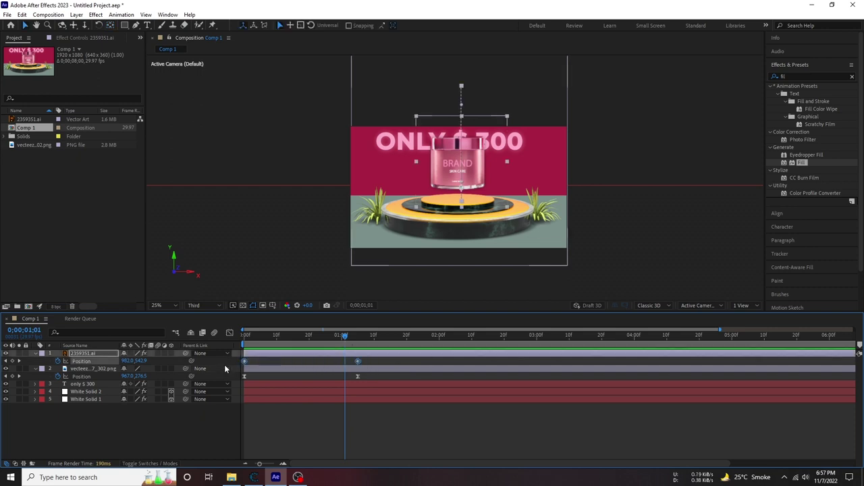
key("F9")
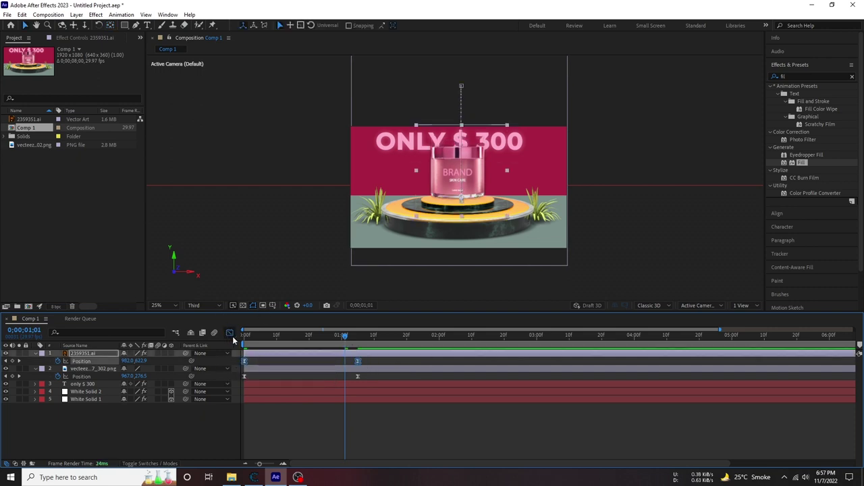
left_click(229, 333)
left_click_drag(338, 439, 263, 439)
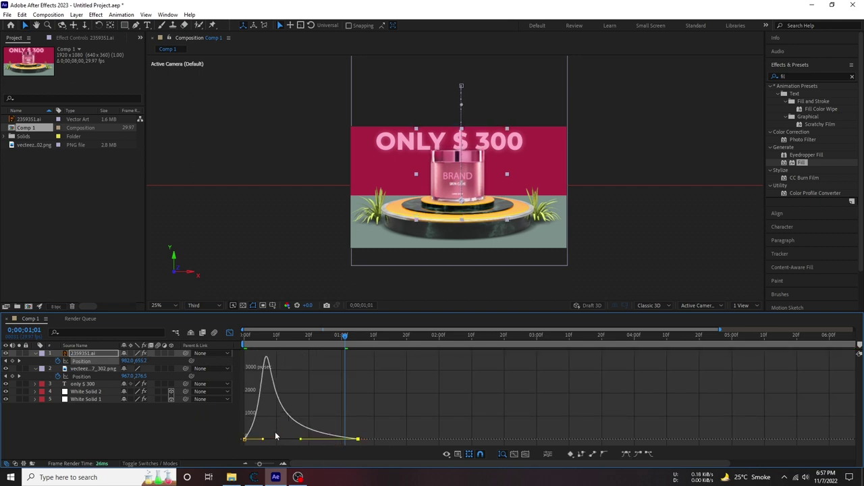
left_click_drag(263, 440, 246, 440)
left_click(230, 333)
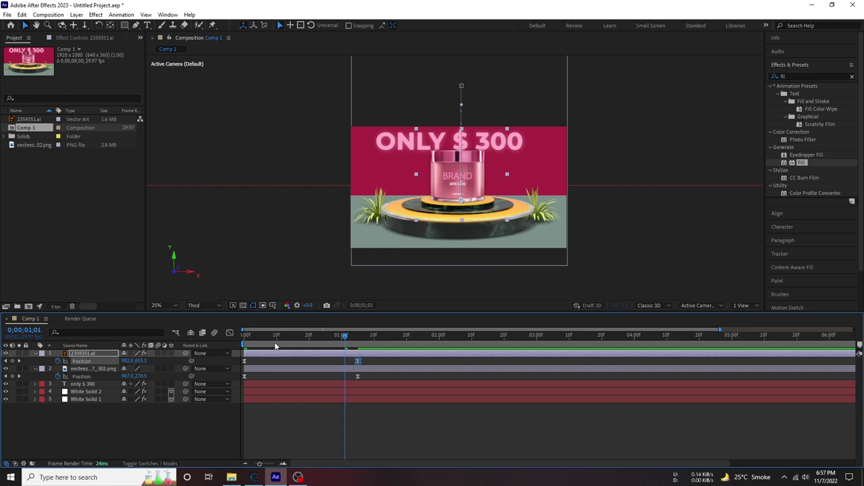
key("space")
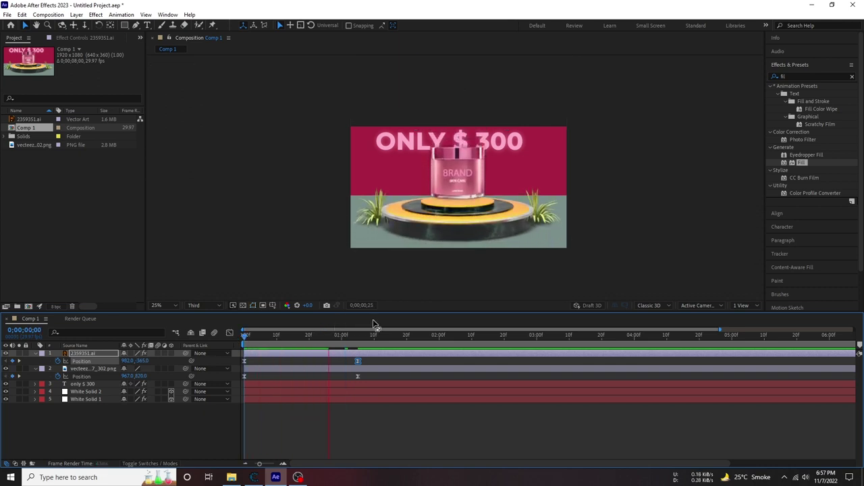
Step: Shift both jar Position keyframes later in time and preview the retimed drop
mouse_move(358, 361)
left_mouse_down()
mouse_move(276, 361)
mouse_move(361, 371)
mouse_move(385, 363)
left_mouse_up()
key("space")
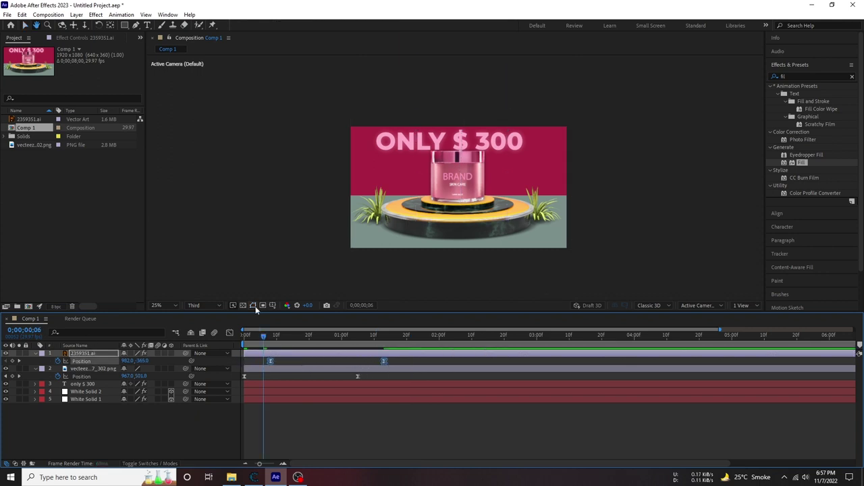
key("space")
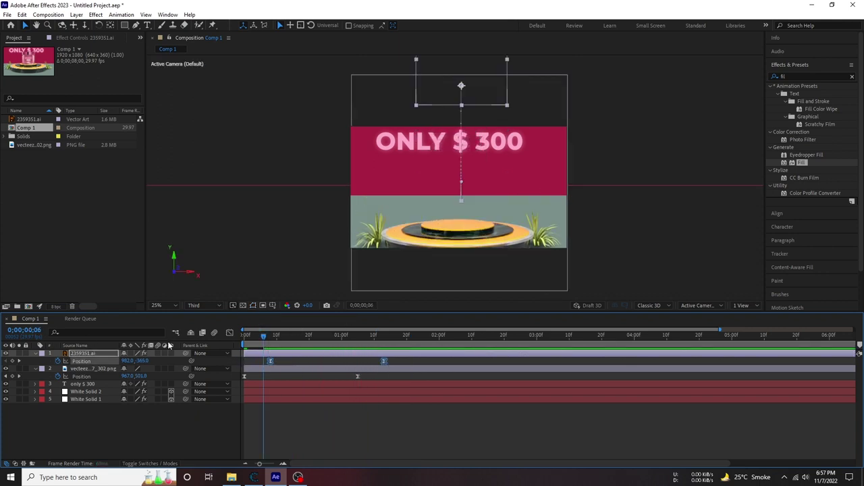
key("space")
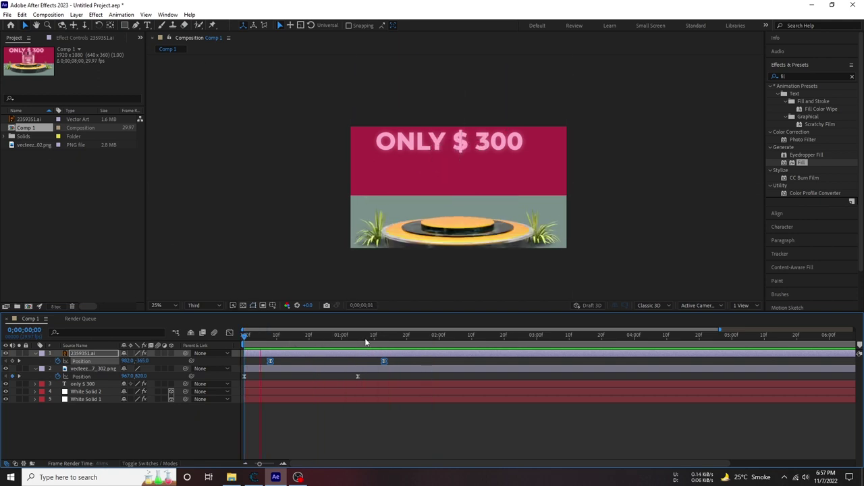
left_click_drag(365, 343, 323, 344)
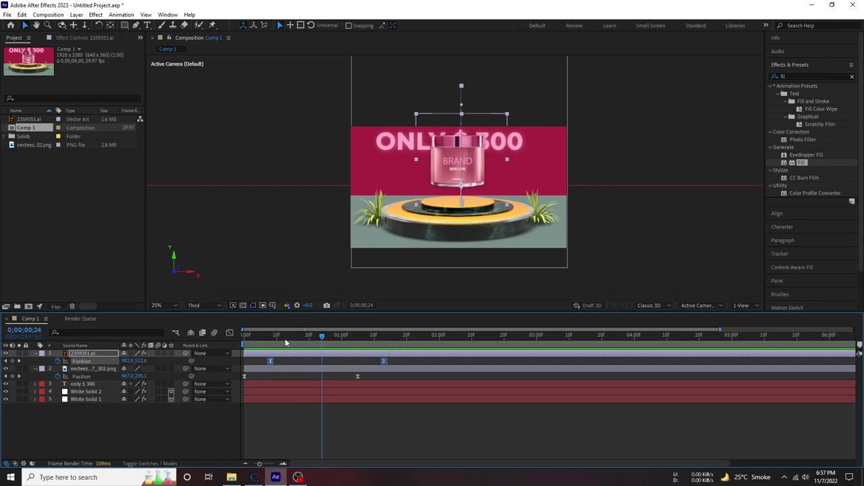
key("space")
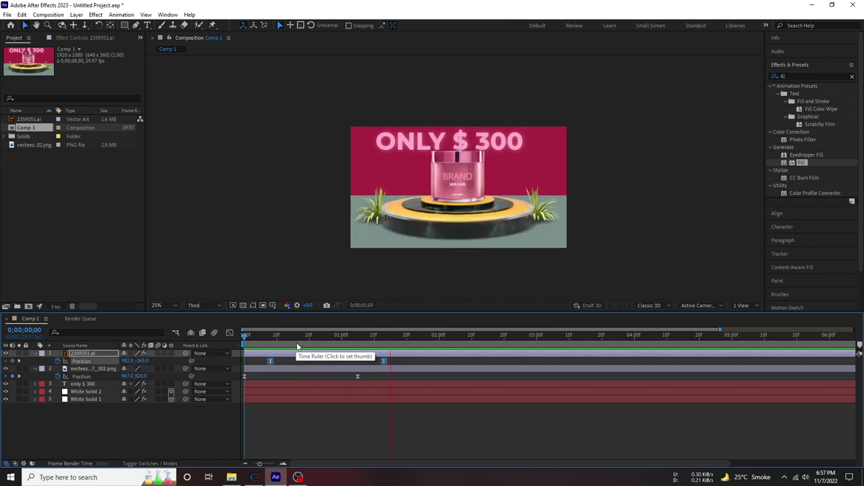
key("space")
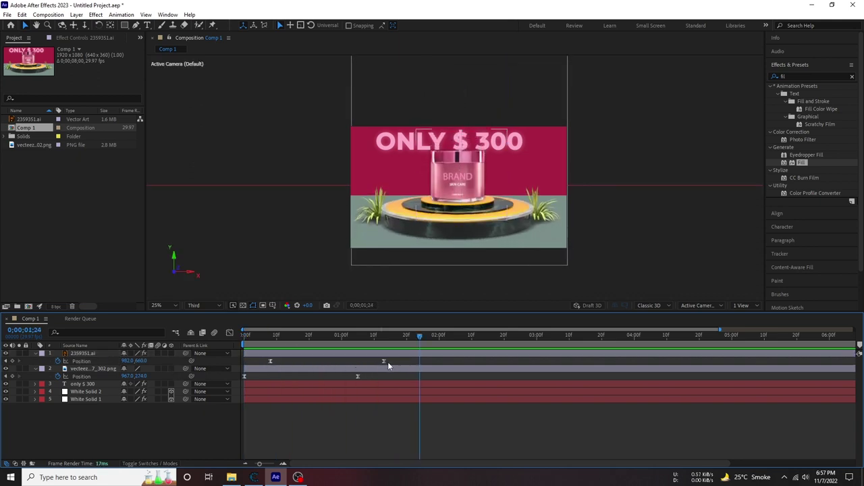
Step: Fine-tune the jar's keyframes so the drop begins near frame 12 and lands near 1;08
left_click_drag(383, 361, 367, 361)
left_click_drag(293, 361, 283, 361)
key("space")
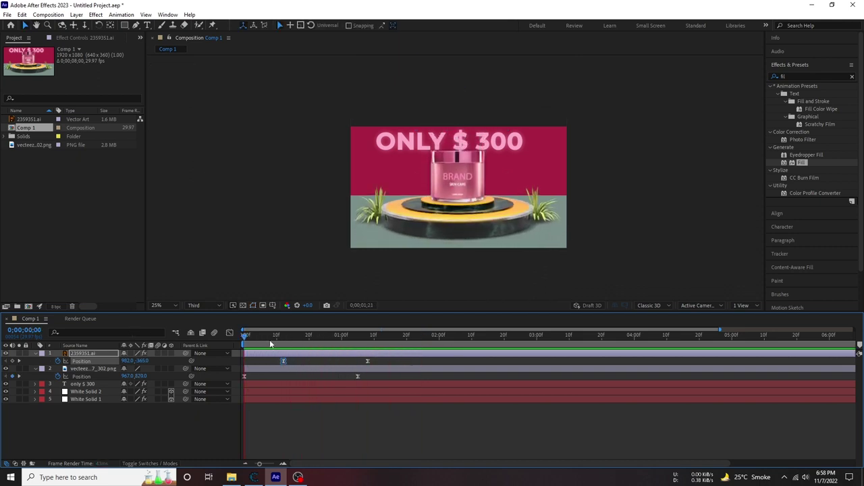
left_click_drag(269, 344, 296, 341)
left_click(324, 364)
left_click_drag(386, 368, 270, 361)
key("space")
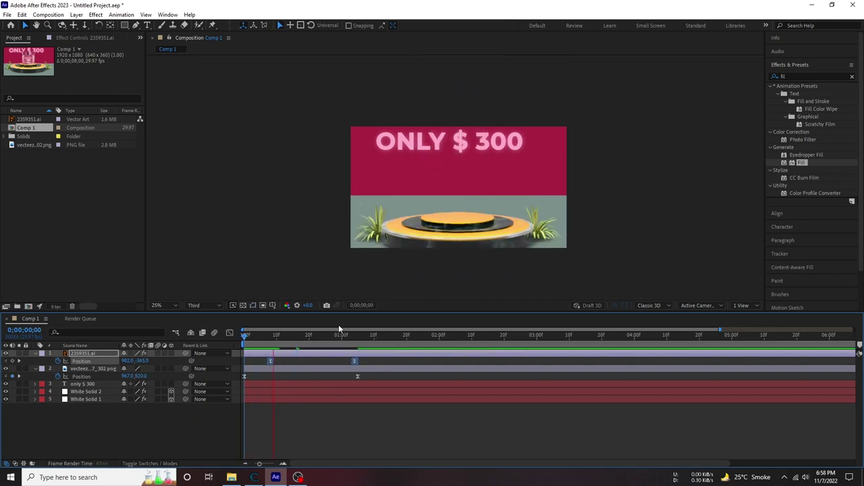
key("space")
key("space")
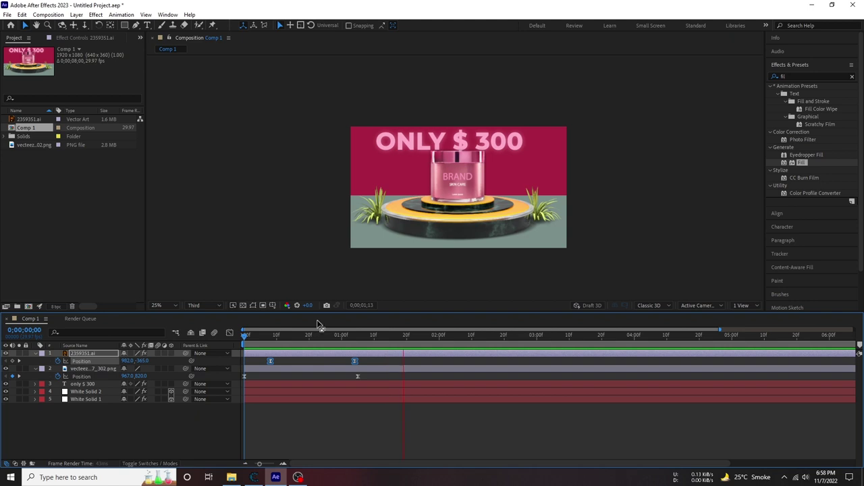
key("space")
left_click(351, 363)
Step: Nudge the BRAND jar's drop keyframes earlier and later to retime the drop, then preview
mouse_move(363, 363)
left_mouse_down()
mouse_move(262, 357)
mouse_move(338, 361)
left_mouse_up()
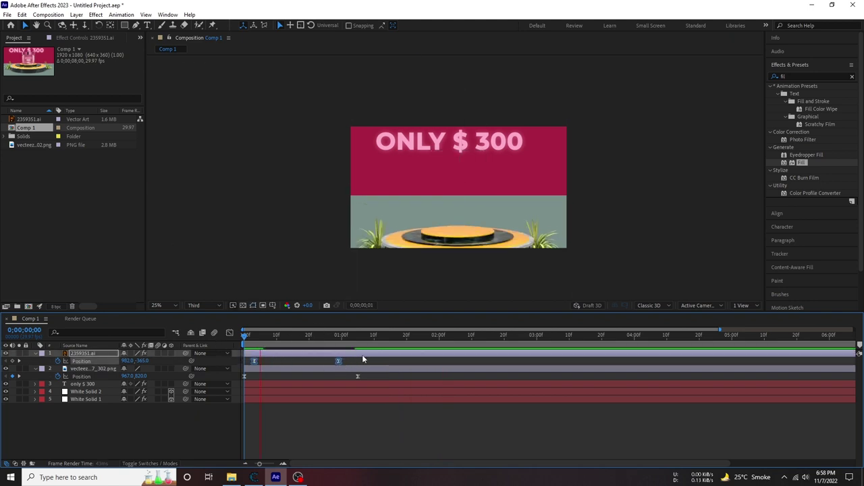
left_click(321, 336)
left_click_drag(338, 361, 367, 361)
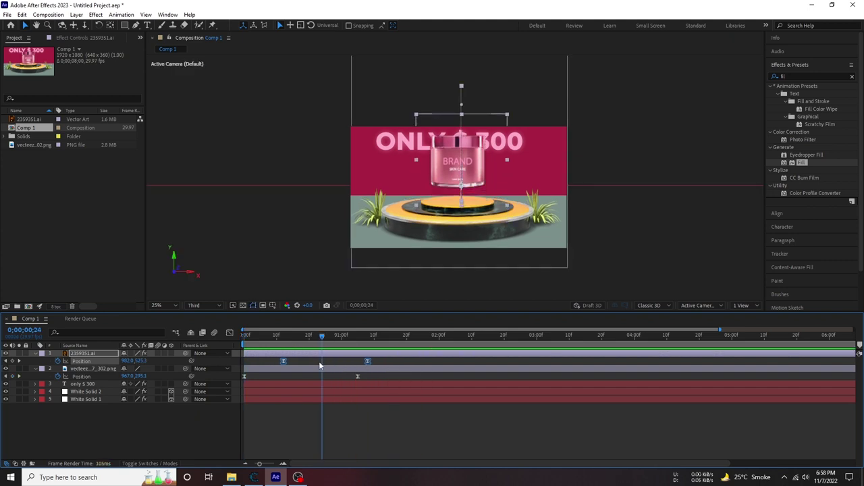
left_click_drag(283, 361, 263, 361)
left_click(244, 336)
key("space")
Step: Move the jar's landing keyframe slightly earlier and preview the animation
mouse_move(372, 336)
left_mouse_down()
mouse_move(274, 345)
mouse_move(309, 347)
left_mouse_up()
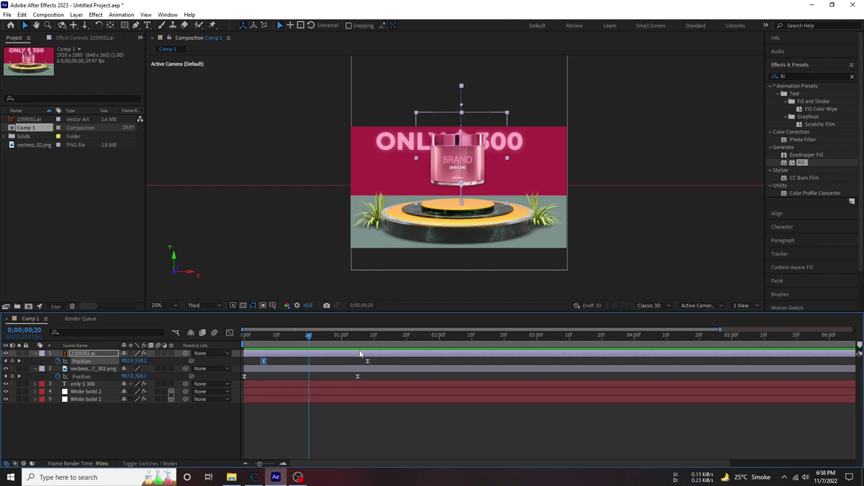
left_click_drag(384, 366, 266, 364)
left_click_drag(369, 362, 362, 365)
key("space")
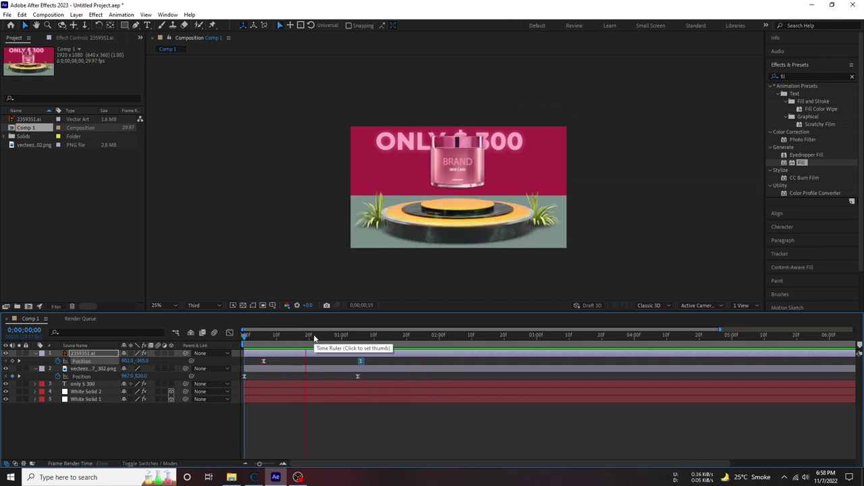
key("space")
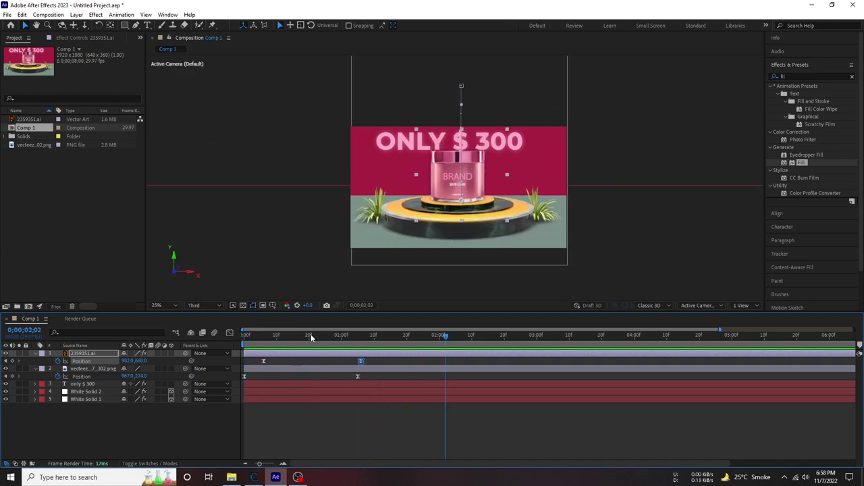
Step: Shift the jar and podium landing keyframes earlier and replay from the start
left_click_drag(320, 345, 358, 343)
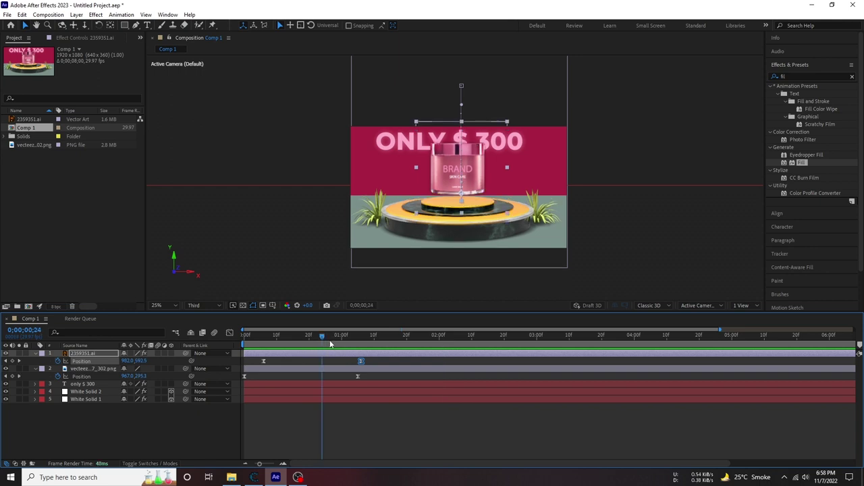
left_click(411, 424)
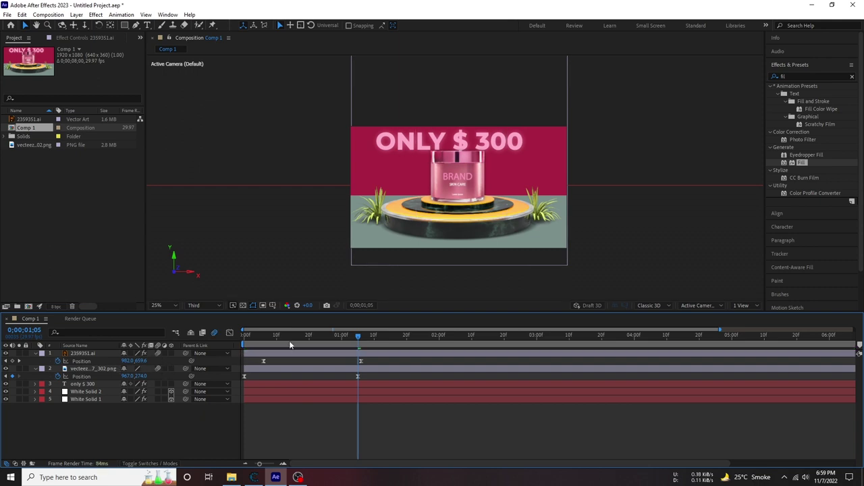
key("Home")
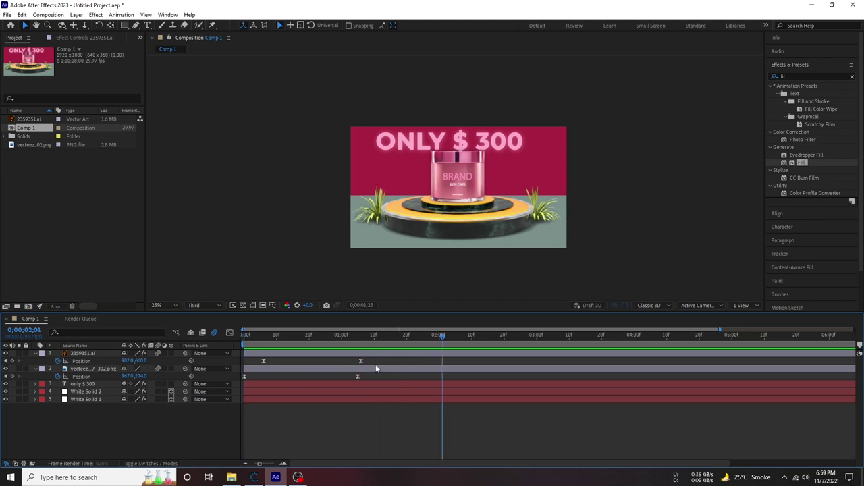
left_click(357, 375, "shift")
left_click_drag(358, 376, 311, 376)
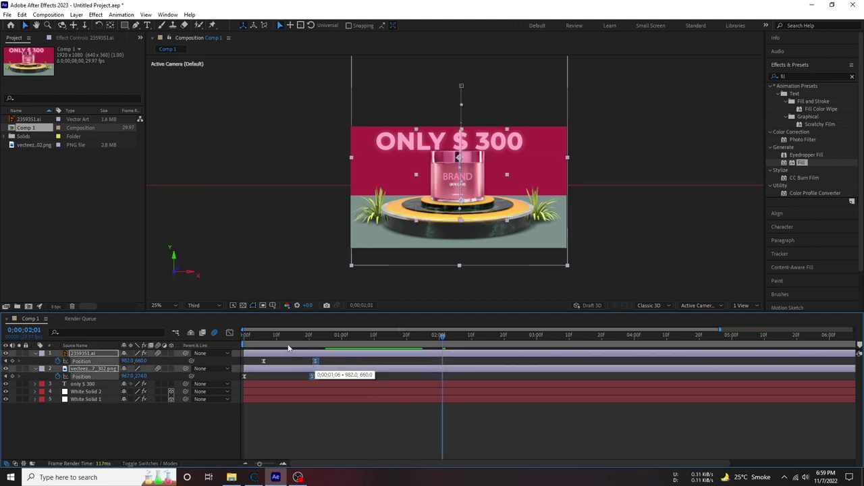
key("Home")
key("space")
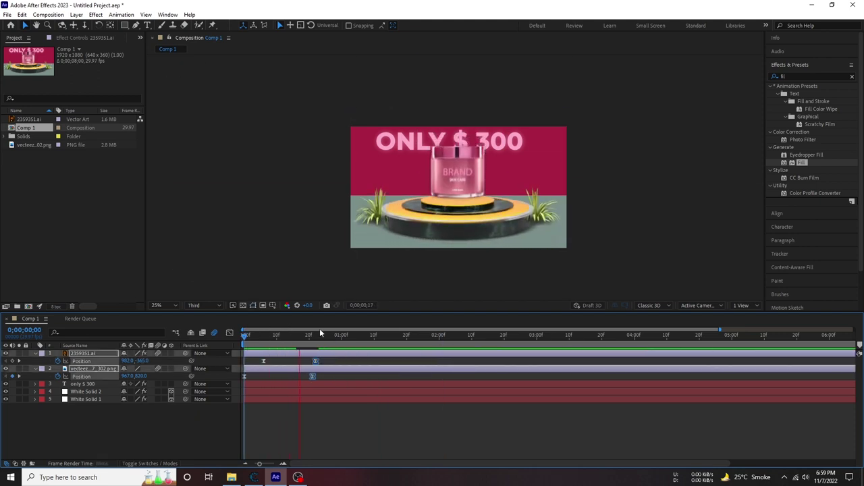
key("space")
key("space")
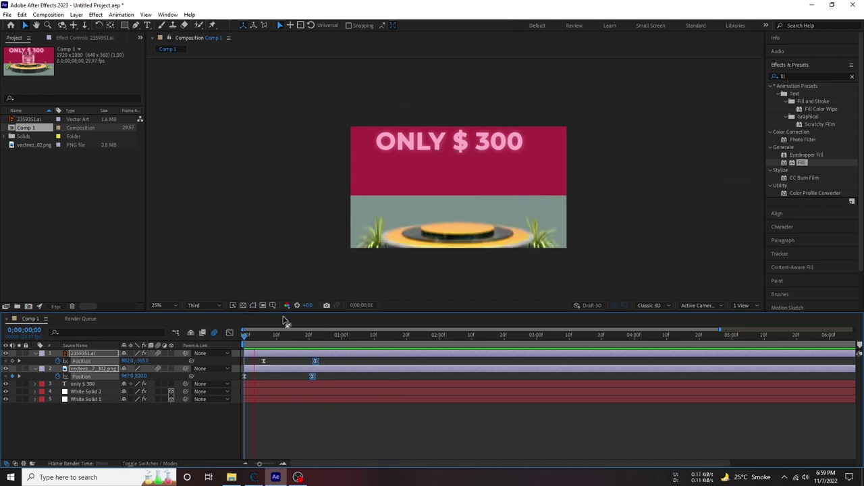
Step: Drag all four product Position keyframes later so the podium runs from about frame 10, then preview
mouse_move(318, 368)
left_mouse_down()
mouse_move(339, 365)
mouse_move(312, 375)
mouse_move(343, 365)
left_mouse_up()
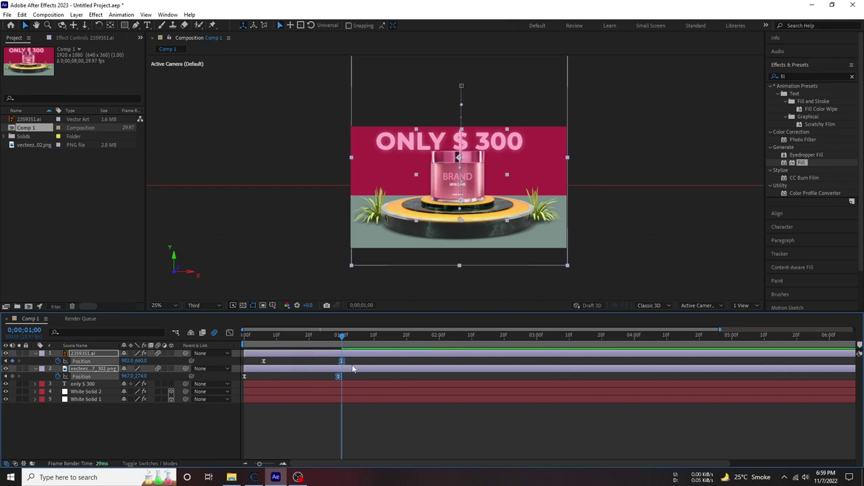
left_click_drag(361, 357, 241, 387)
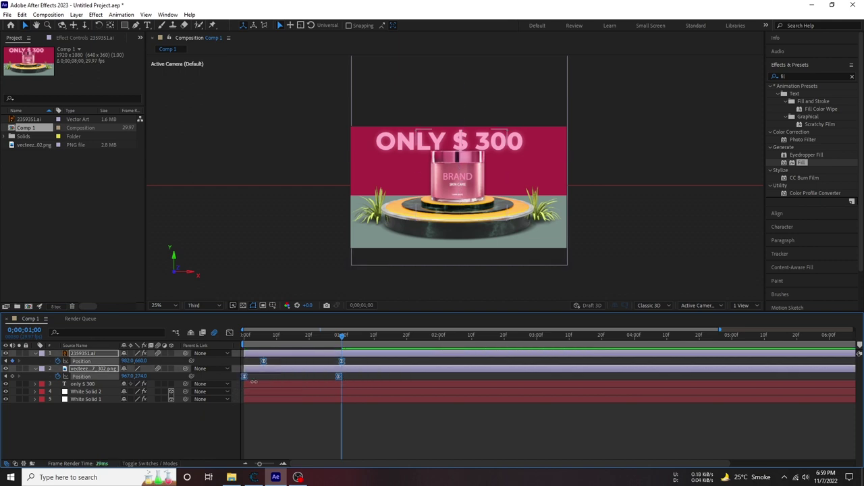
left_click_drag(342, 364, 375, 365)
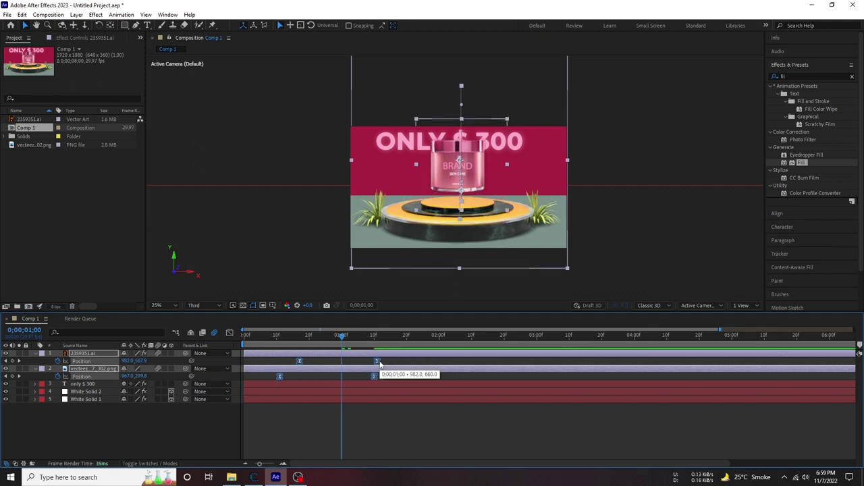
left_click_drag(342, 335, 244, 336)
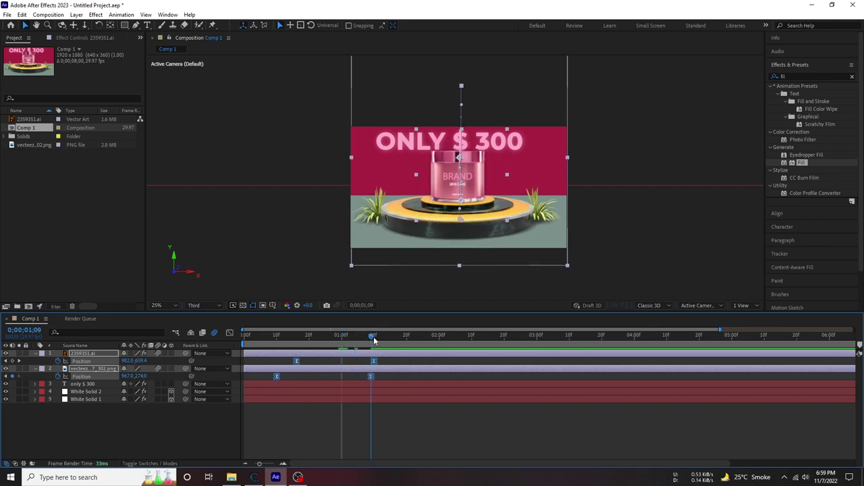
key("space")
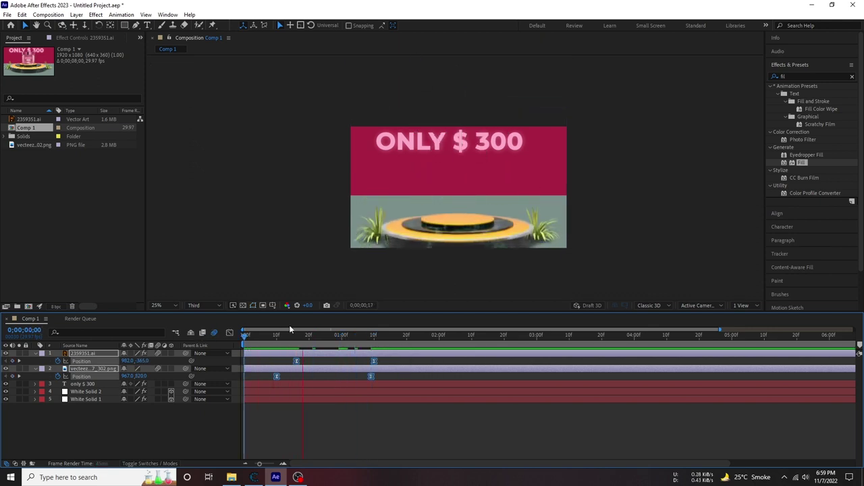
left_click(371, 281)
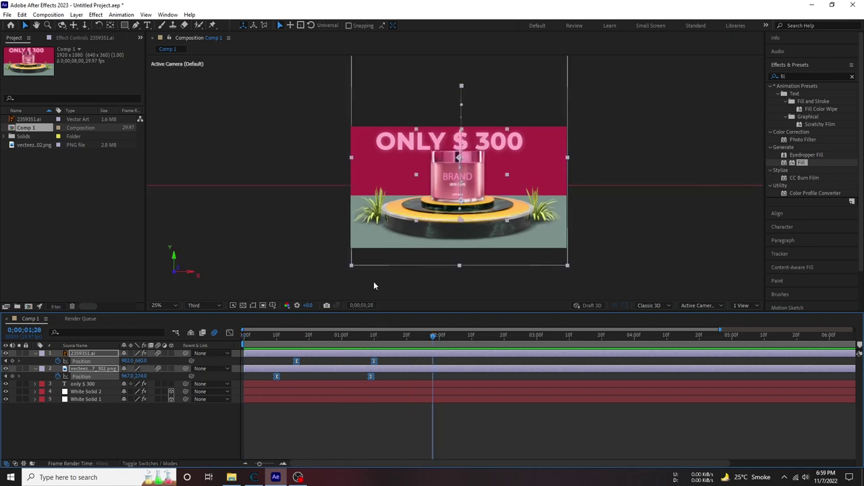
left_click(92, 385)
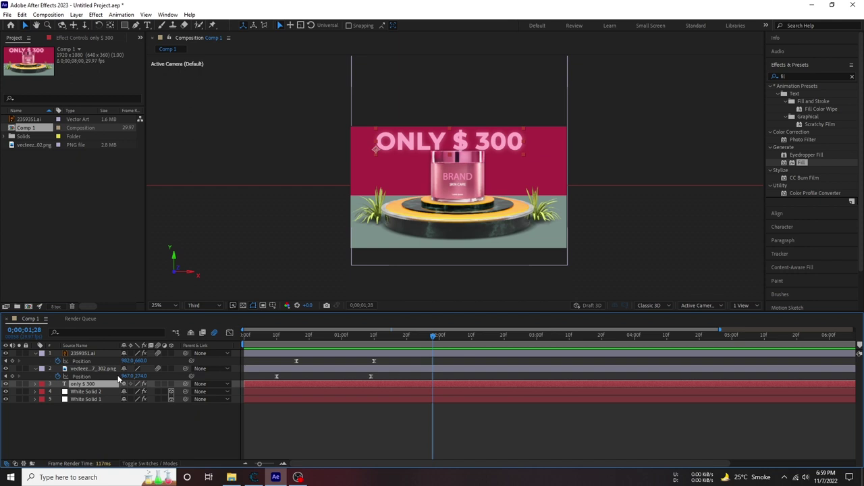
Step: Add a text Animator with Opacity to the 'only $ 300' layer, leaving opacity at 100%
left_click(36, 384)
left_click(174, 391)
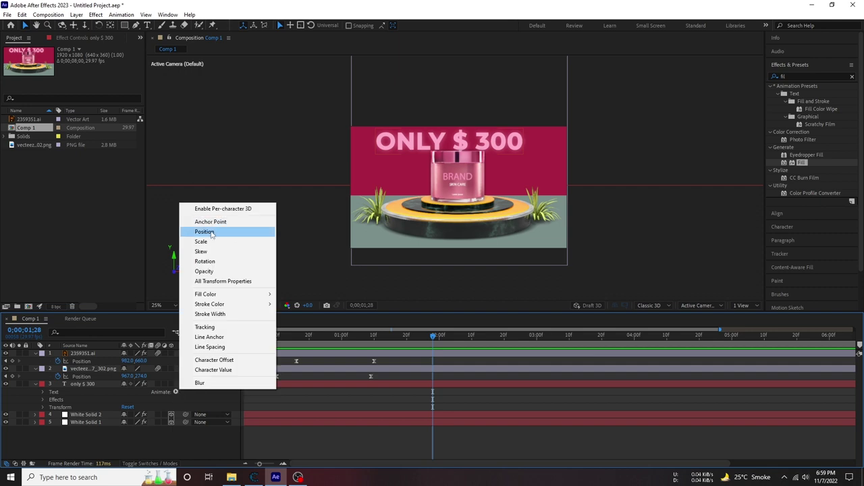
left_click(204, 271)
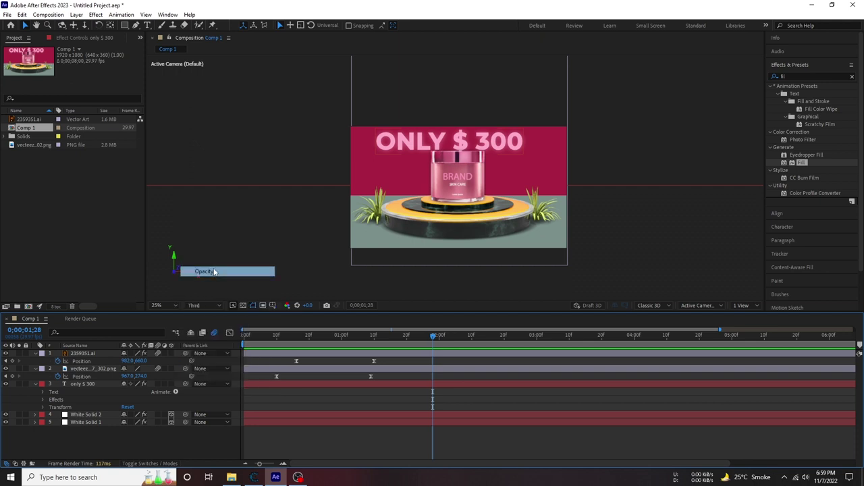
left_click_drag(125, 440, 141, 435)
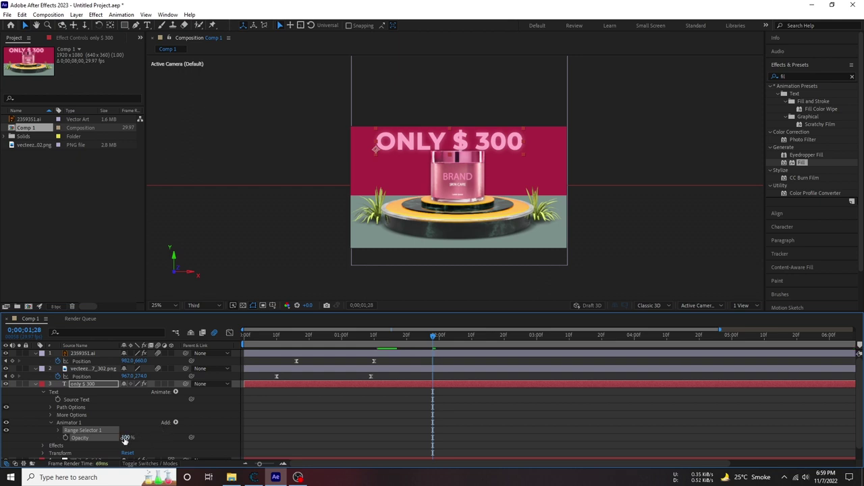
mouse_move(126, 440)
left_mouse_down()
mouse_move(95, 440)
mouse_move(155, 439)
left_mouse_up()
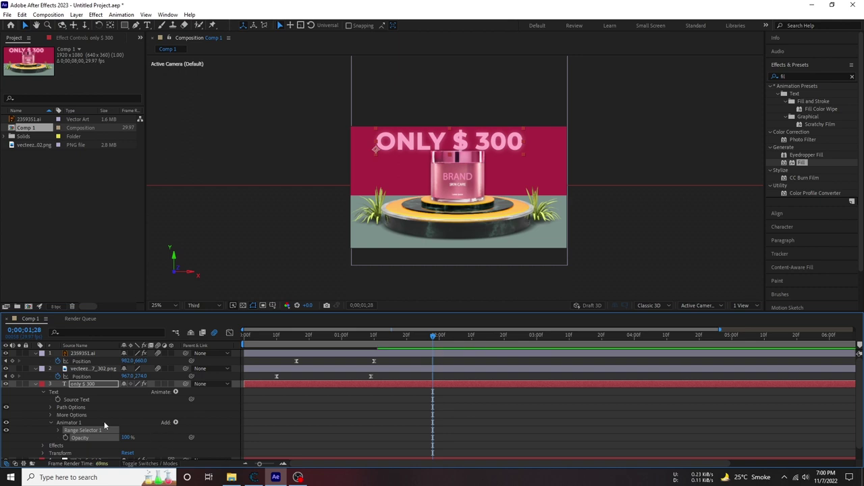
left_click(35, 384)
left_click(101, 385)
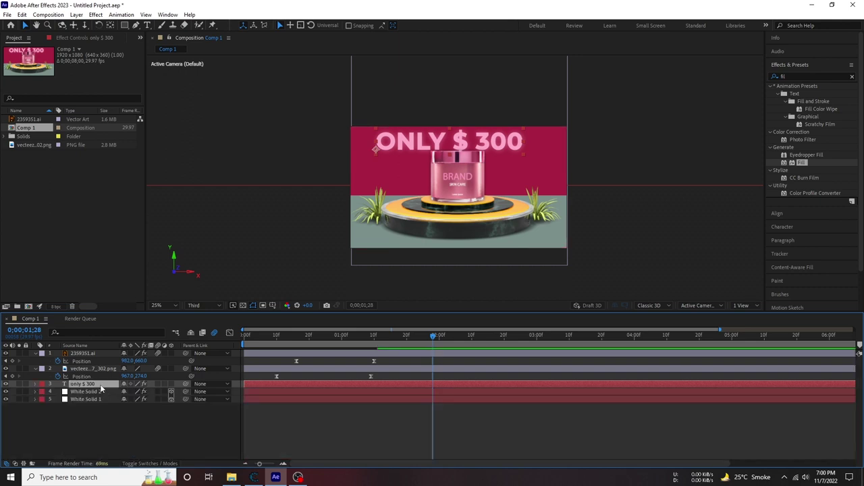
double_click(801, 76)
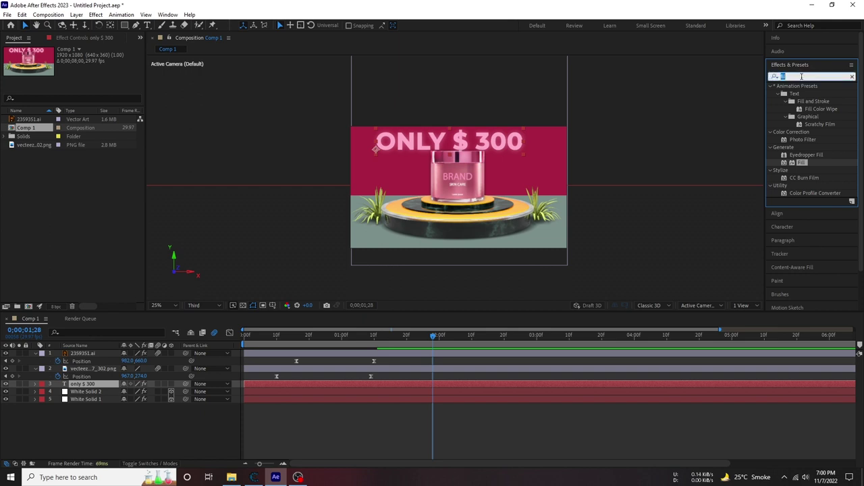
Step: Apply the Typewriter preset to the 'only $ 300' text and show its keyframes with U
type("ty")
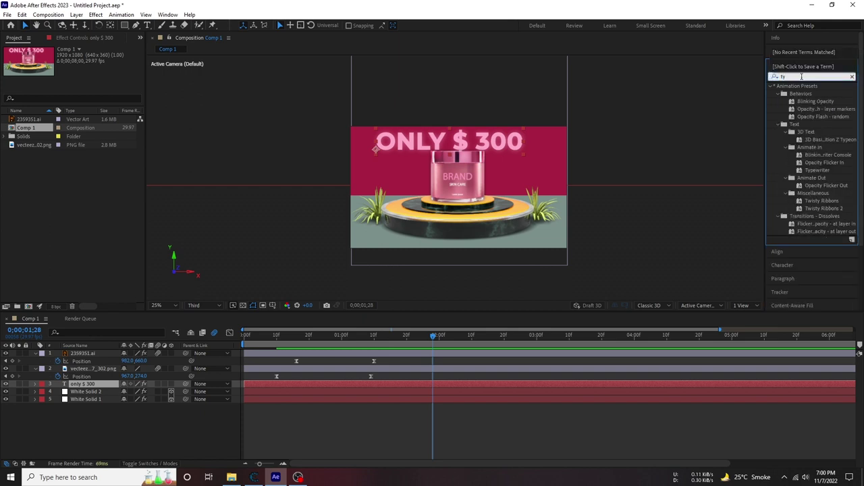
type("p")
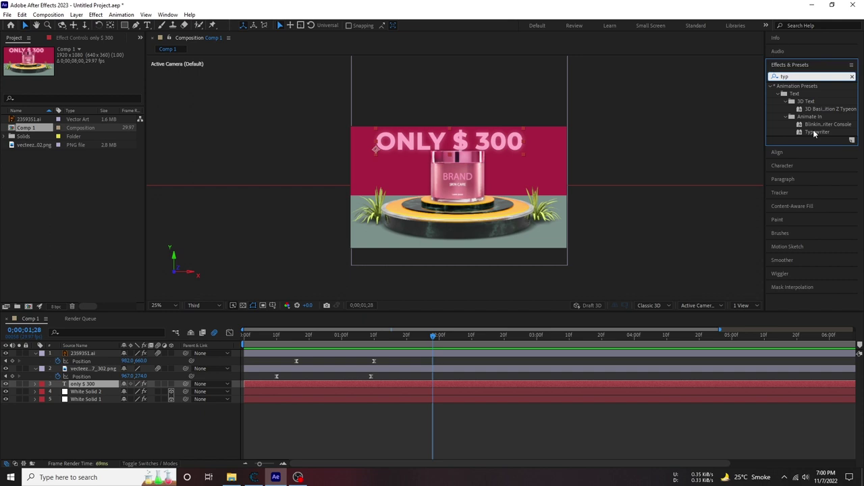
left_click_drag(813, 133, 301, 383)
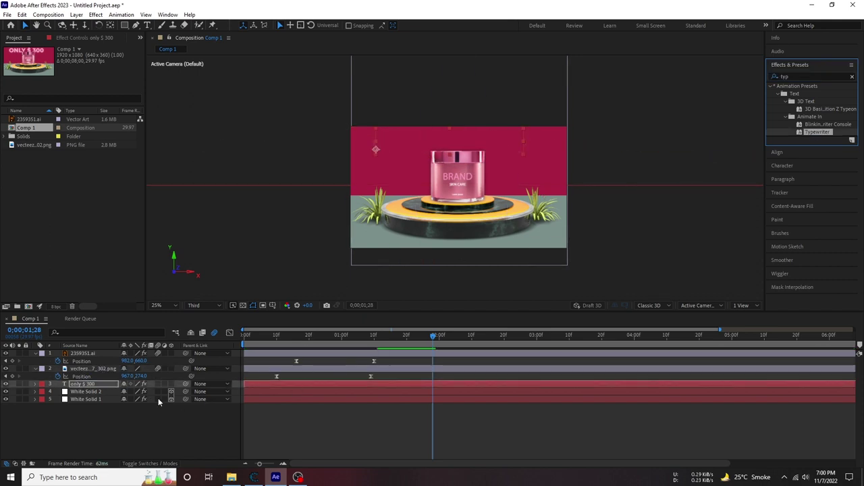
key("u")
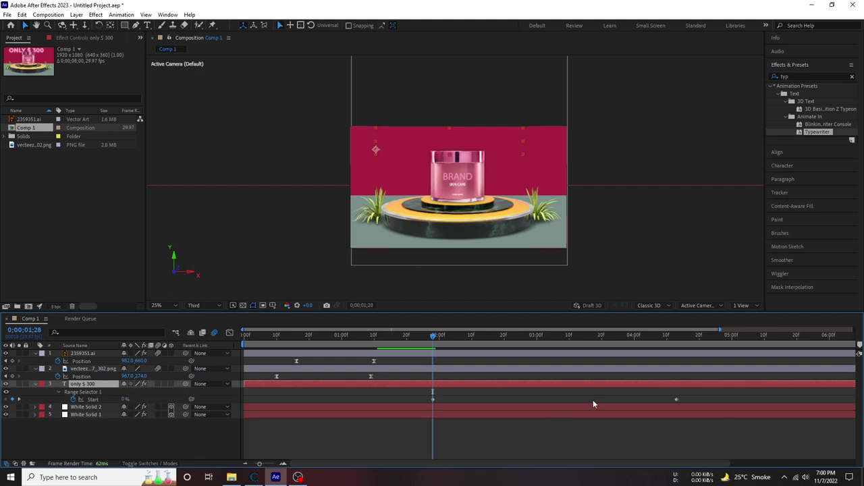
Step: Move the Typewriter Start keyframes earlier and closer together, then preview the typing
left_click_drag(693, 405, 335, 399)
left_click(528, 400)
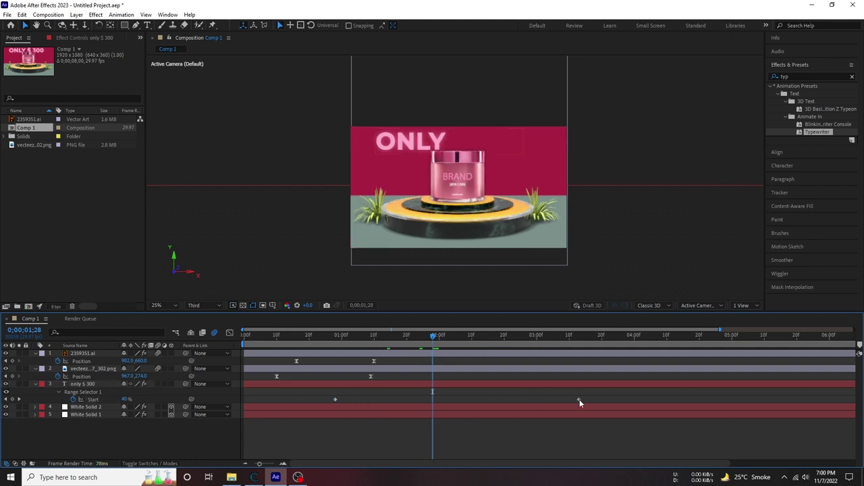
left_click_drag(578, 399, 397, 400)
left_click(334, 336)
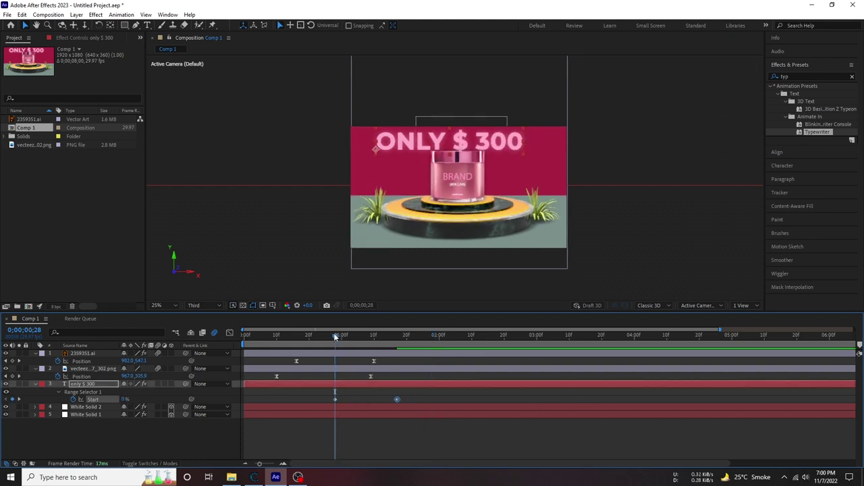
key("space")
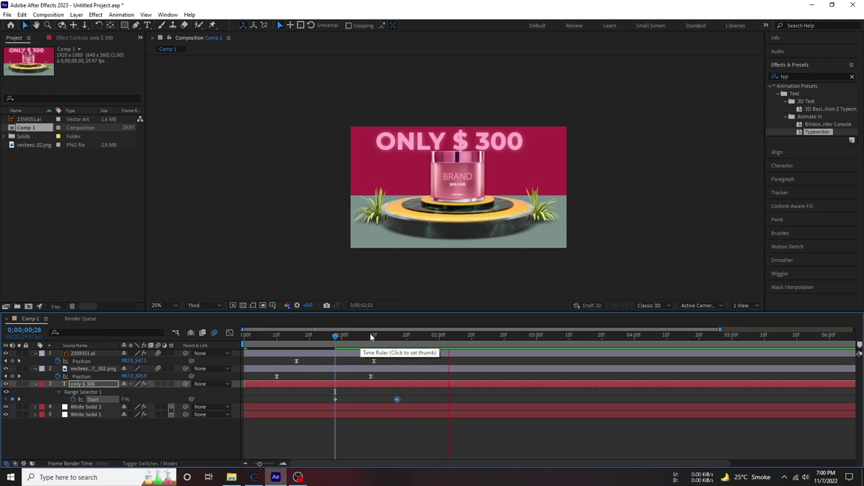
left_click(468, 335)
Step: In the speed graph, make the Start keyframes' typing speed peak sharply
left_click_drag(318, 404, 320, 398)
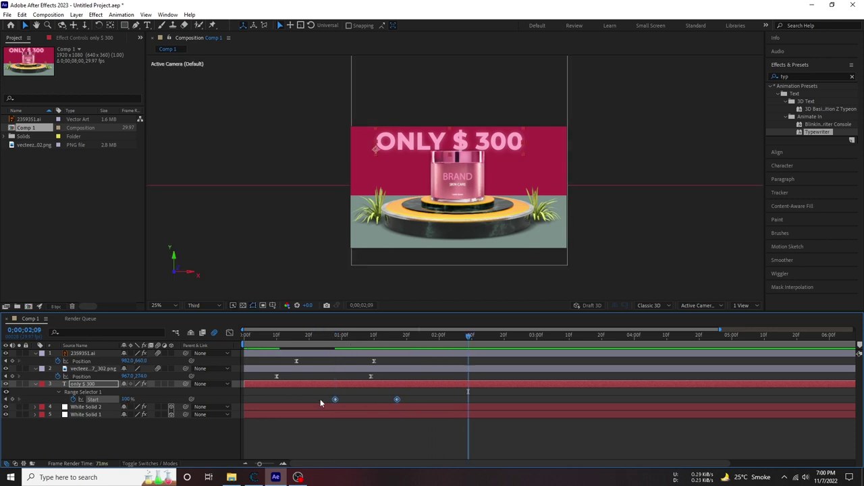
left_click(230, 332)
mouse_move(322, 407)
left_mouse_down()
mouse_move(355, 447)
mouse_move(387, 439)
left_mouse_up()
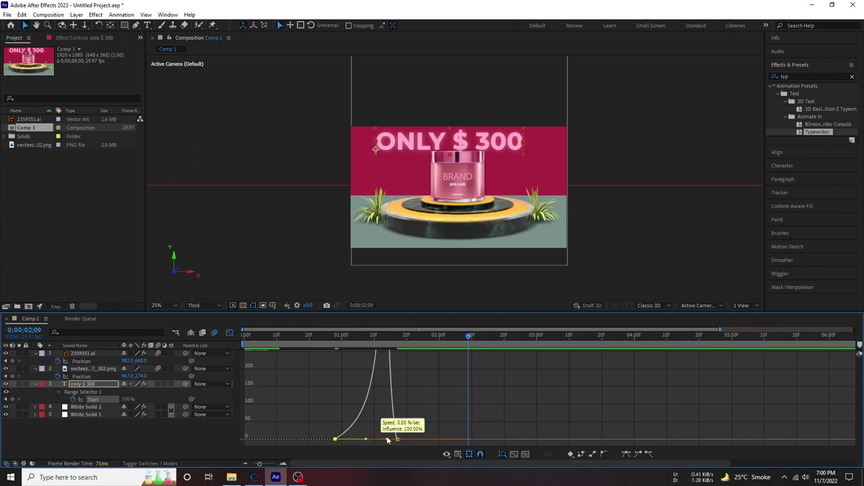
Step: Reshape the Start speed curve so typing starts fast and eases out, peaking early
left_click(339, 344)
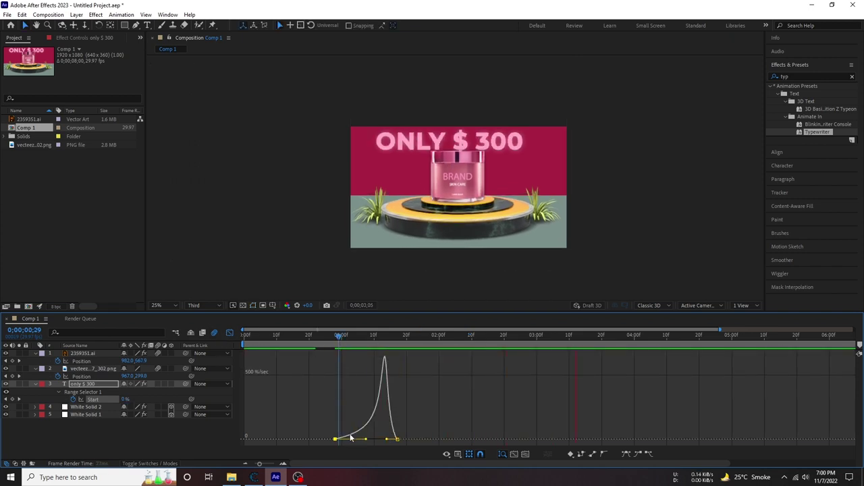
mouse_move(338, 442)
left_mouse_down()
mouse_move(355, 429)
mouse_move(365, 440)
left_mouse_up()
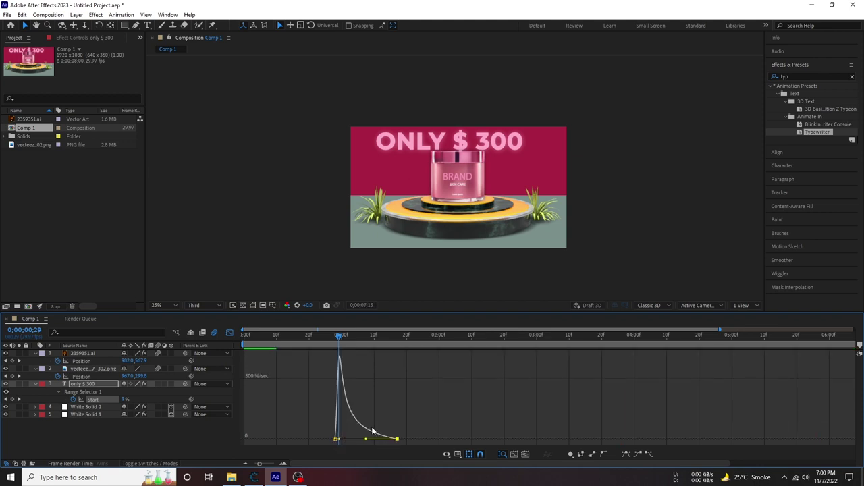
key("space")
left_click_drag(338, 440, 365, 440)
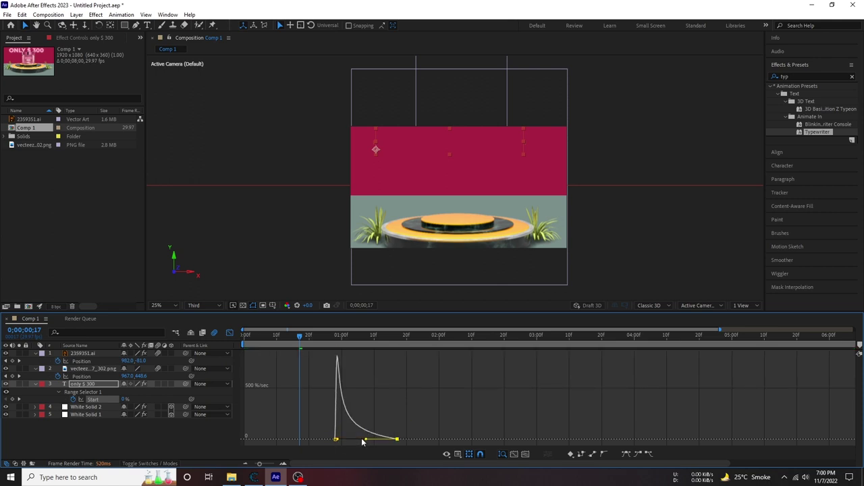
left_click(230, 334)
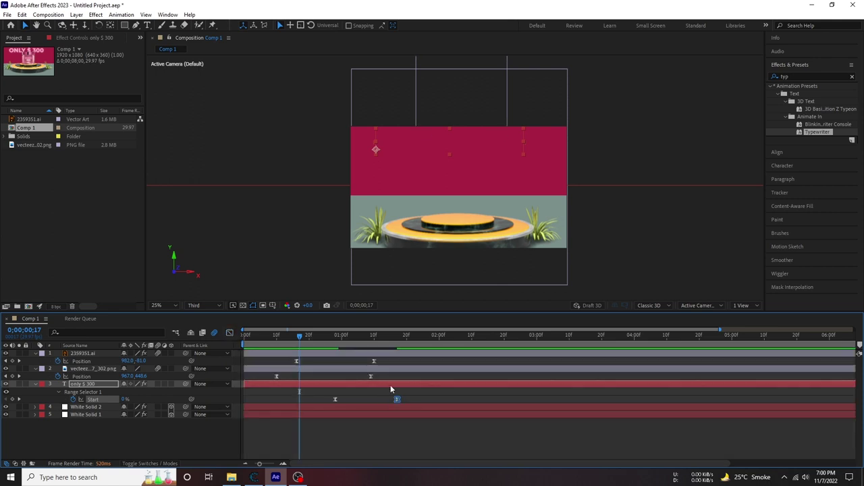
Step: Shift both Typewriter Start keyframes slightly earlier and preview from the first frame
left_click_drag(327, 338, 348, 339)
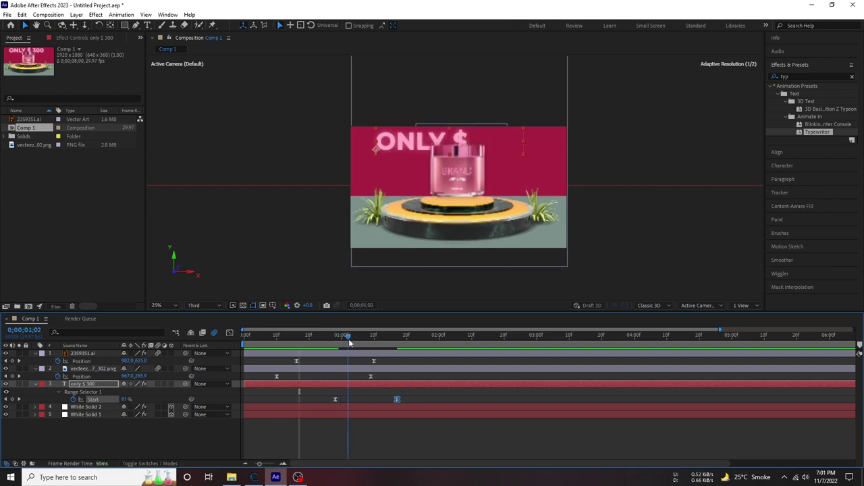
left_click(335, 399, "shift")
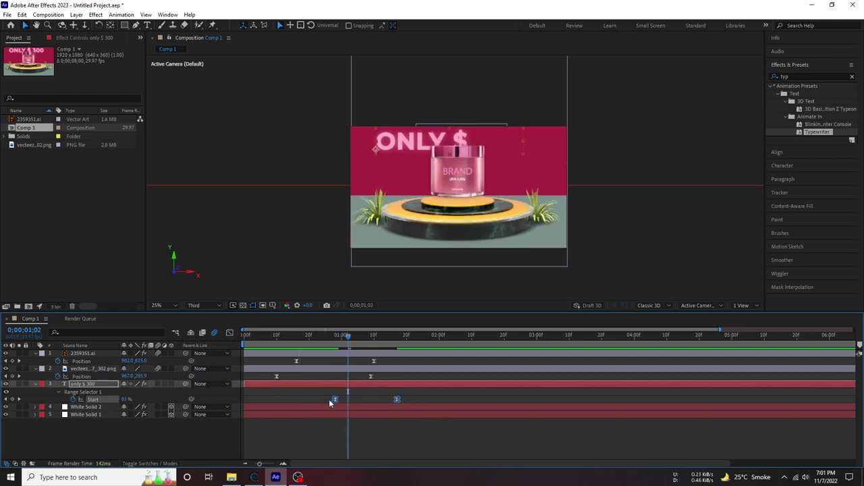
left_click_drag(328, 399, 316, 399)
key("Home")
key("space")
key("space")
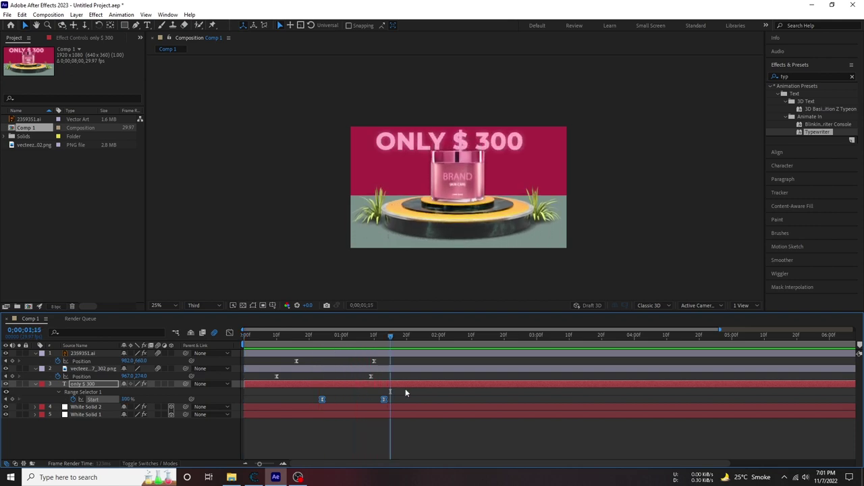
Step: Move the ending 100% Start keyframe to 0;00;02;06 so the price types on more slowly
left_click(384, 399)
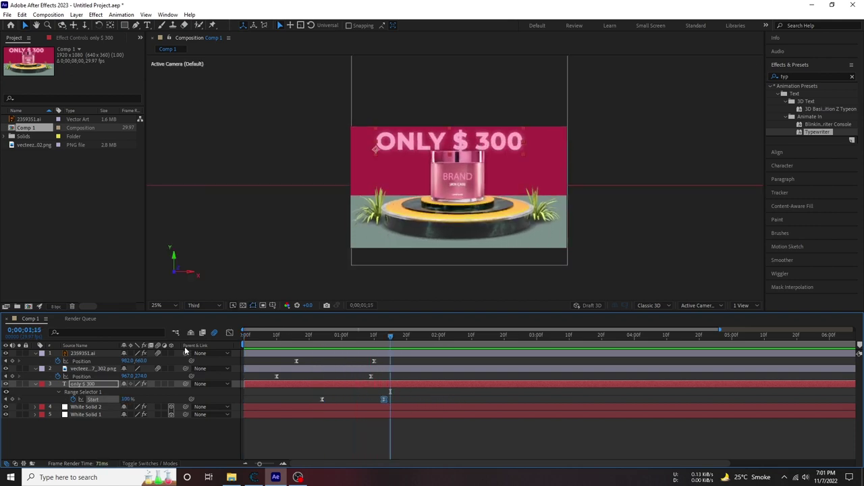
key("Home")
left_click_drag(383, 399, 459, 399)
key("space")
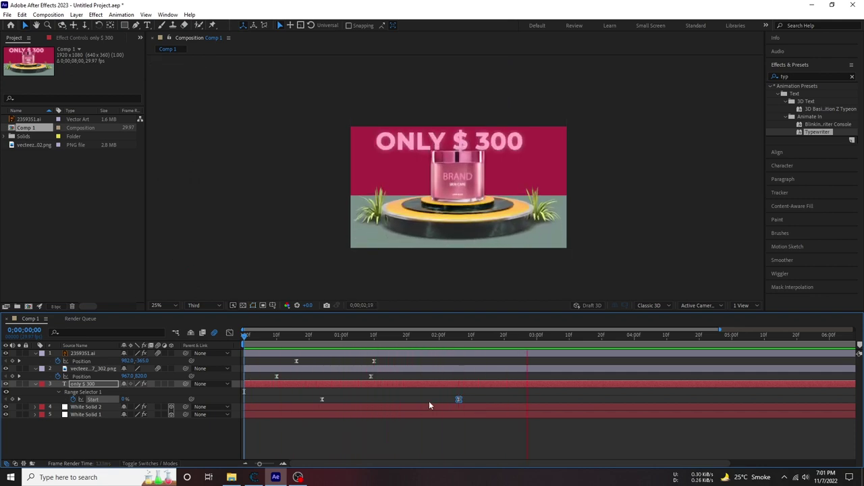
left_click(330, 345)
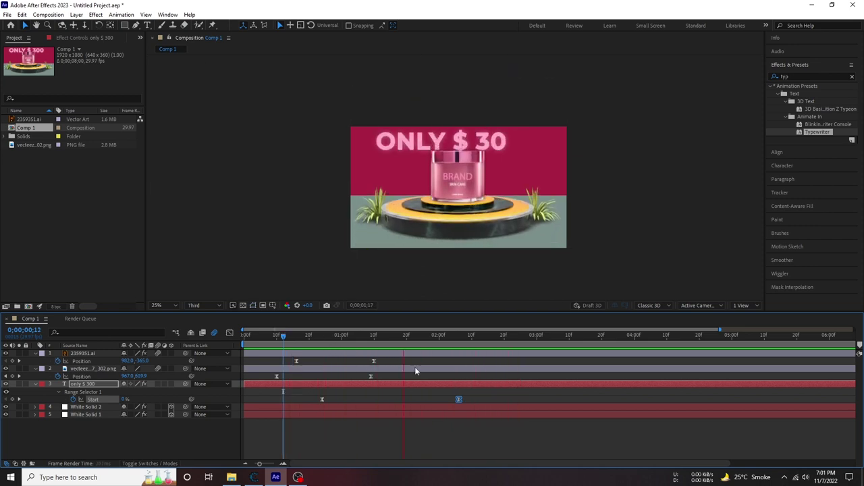
left_click(462, 337)
left_click(473, 337)
left_click_drag(469, 401, 471, 401)
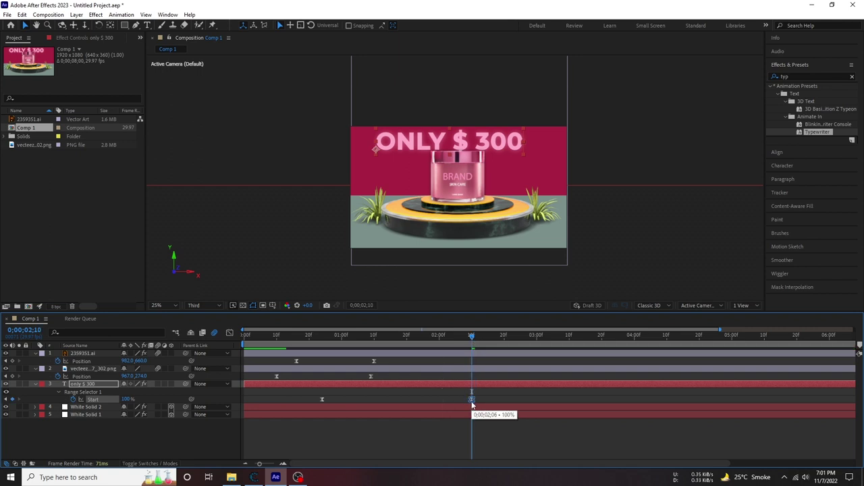
left_click(335, 338)
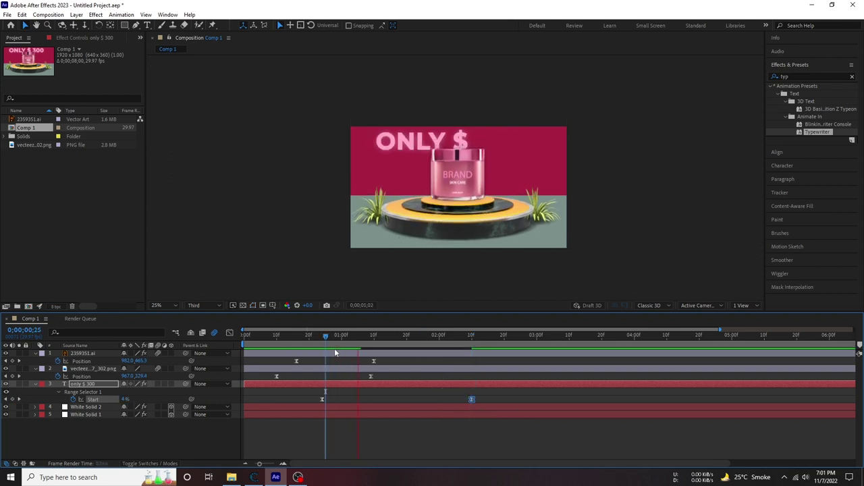
key("space")
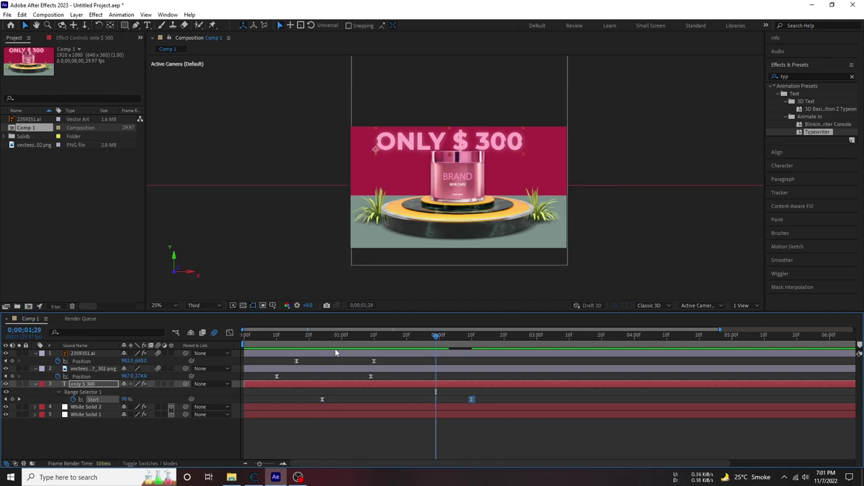
Step: Show the text's Position and scrub to 2;01, where the full price is typed
key("p")
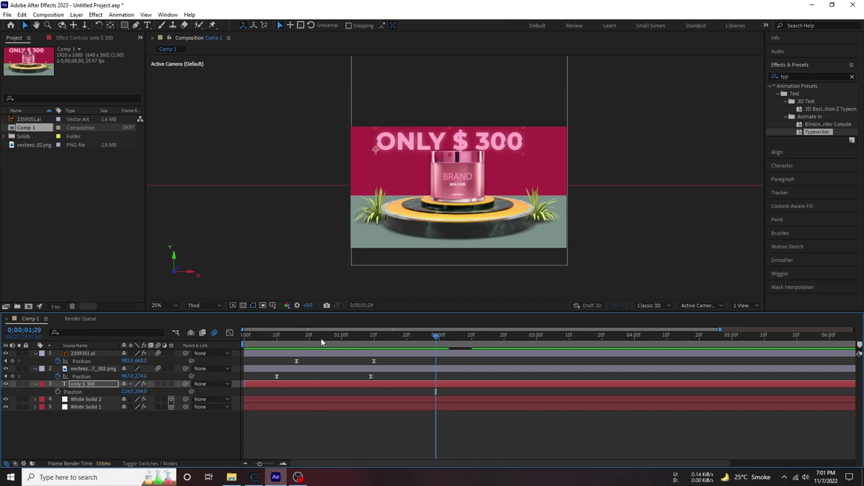
left_click(296, 336)
left_click_drag(319, 343, 346, 345)
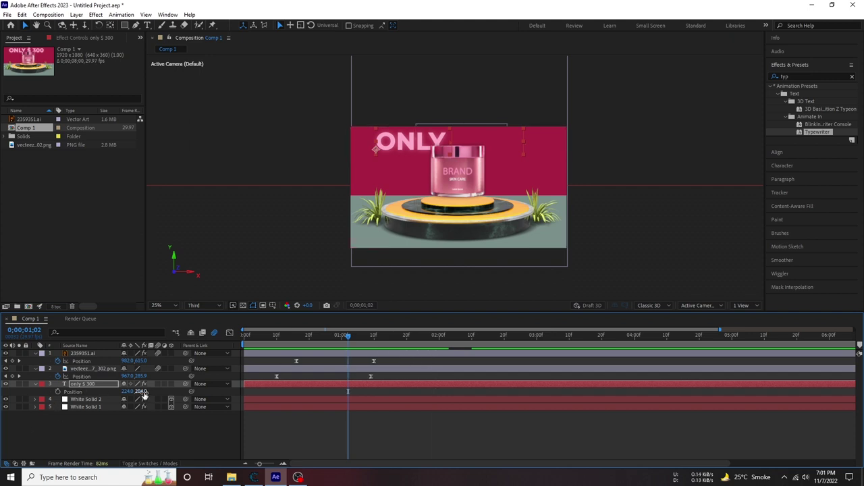
left_click_drag(347, 335, 394, 336)
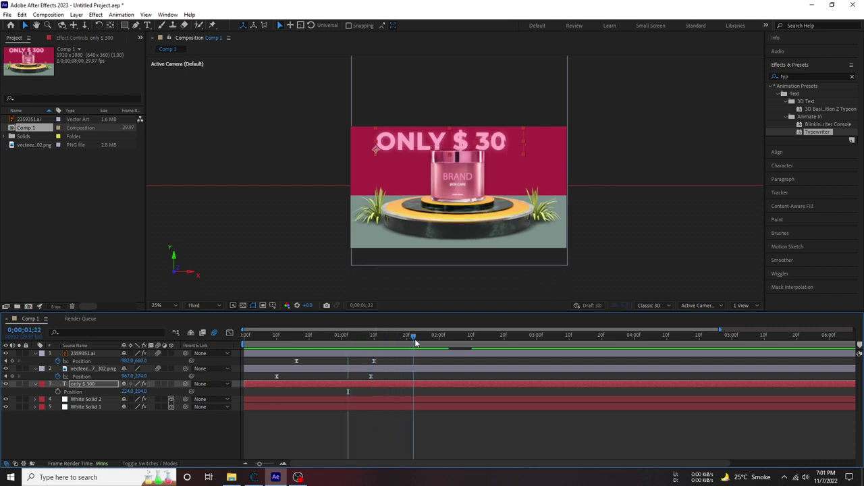
left_click_drag(415, 338, 440, 337)
Step: Adjust the price text's Position from 224,241 to 224,215 to raise the headline
left_click_drag(141, 391, 157, 387)
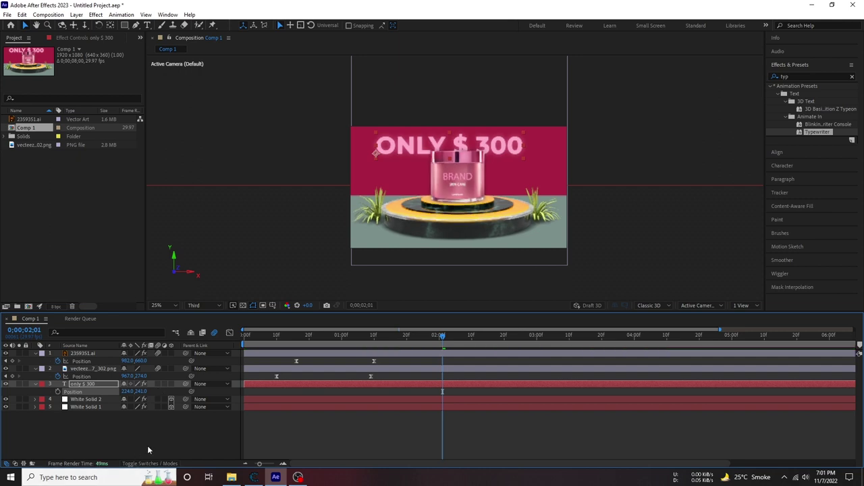
left_click(170, 432)
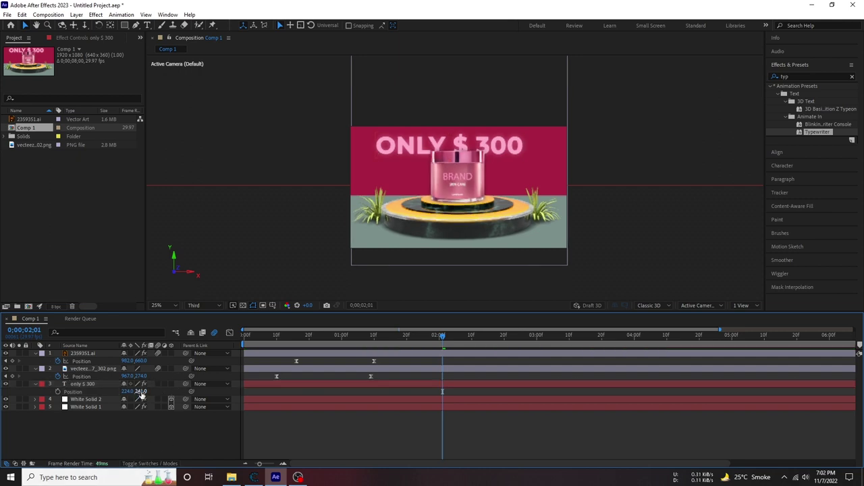
left_click_drag(375, 154, 375, 148)
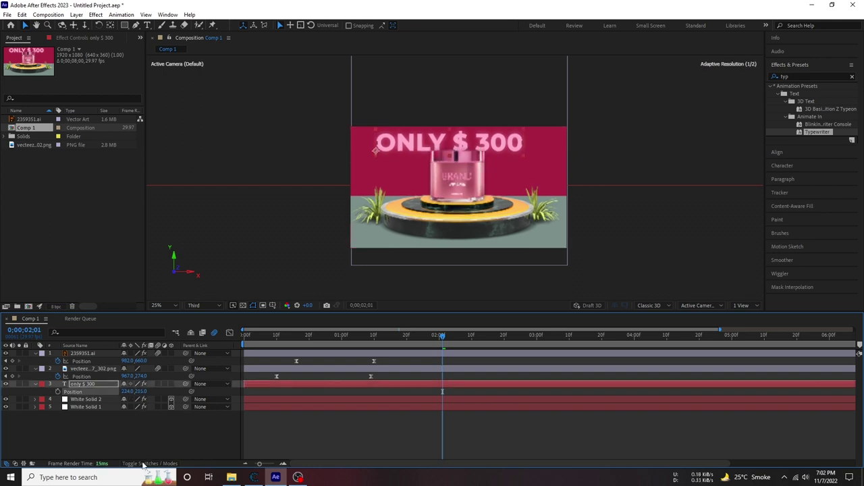
left_click(171, 444)
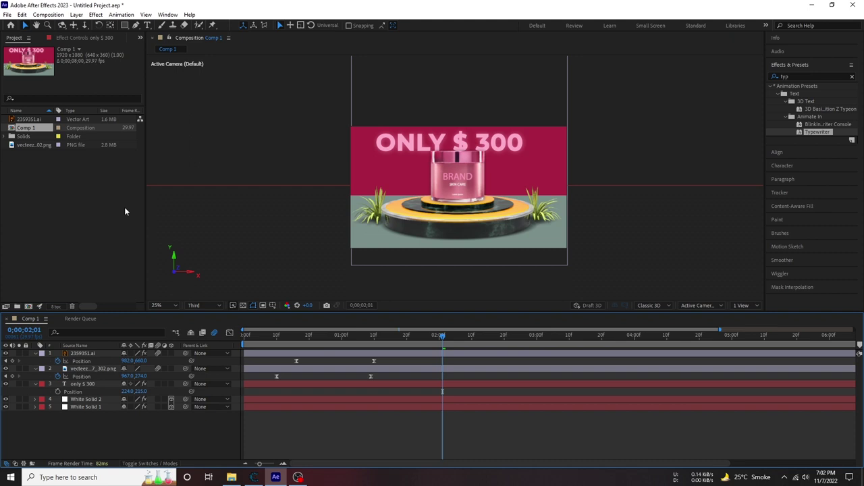
left_click(87, 41)
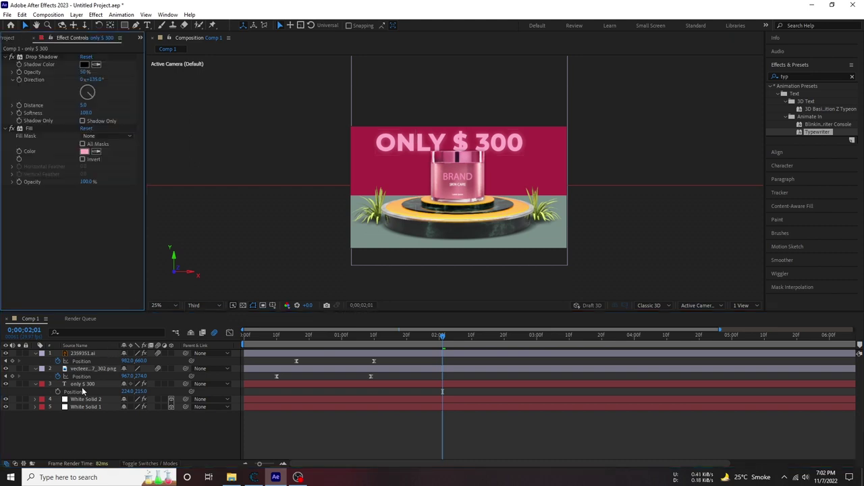
Step: Try inverting the fill and making the text 3D, then turn both back off
left_click(82, 389)
left_click(82, 159)
left_click(83, 160)
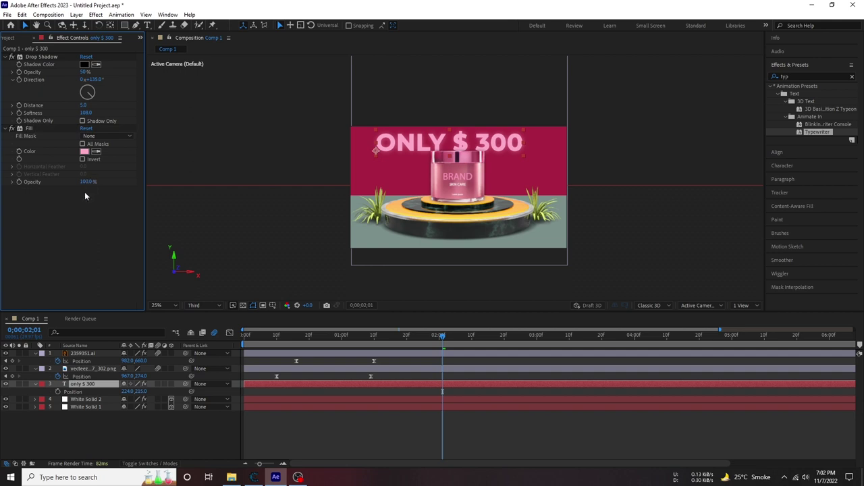
left_click(172, 384)
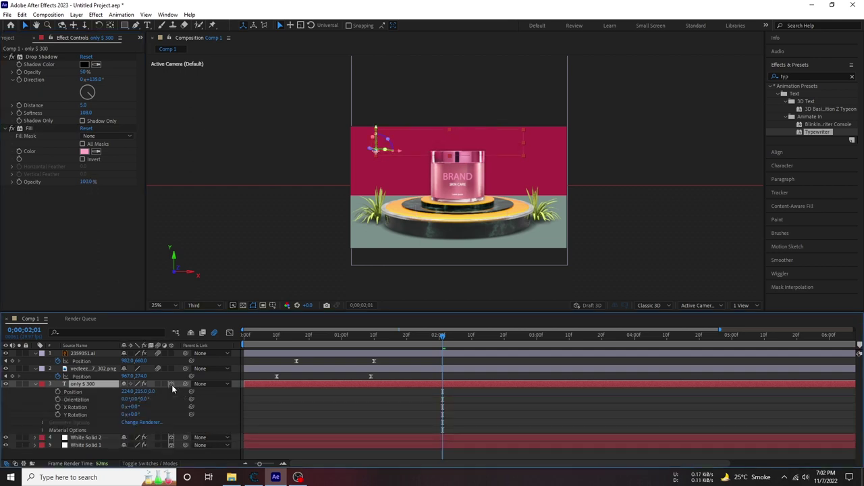
left_click(171, 385)
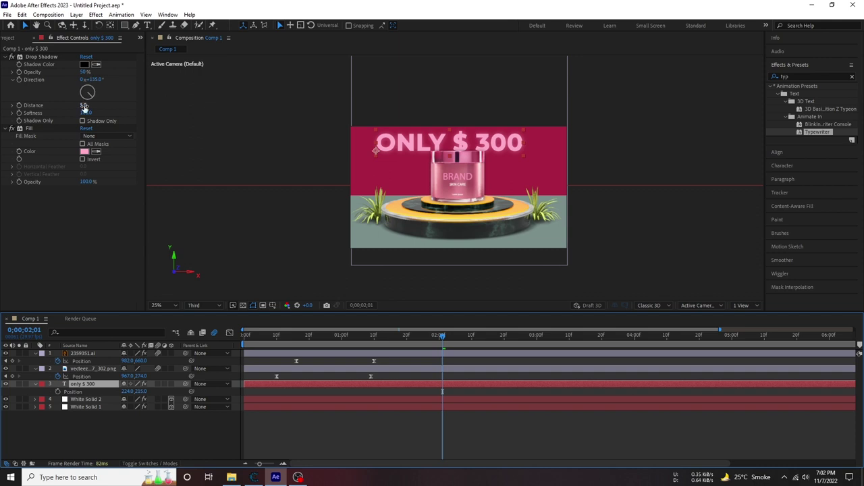
Step: Set Drop Shadow Distance to 0 and Softness to 112, then clear the effects search
left_click_drag(85, 107, 89, 107)
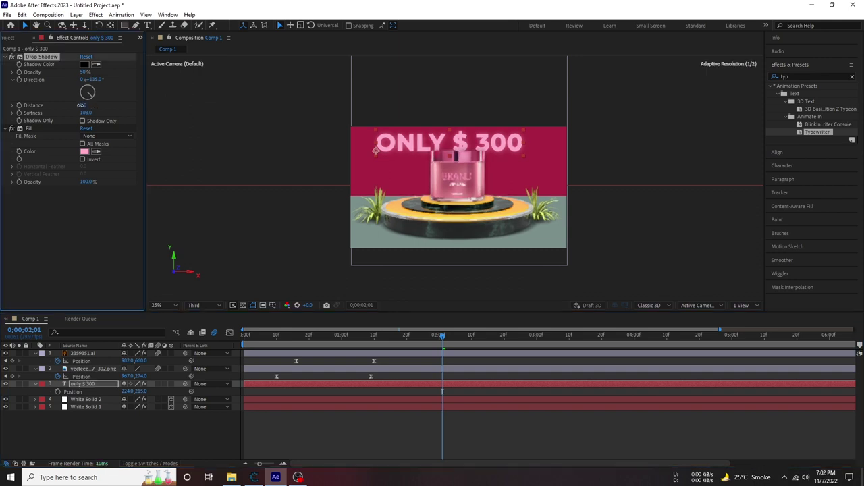
left_click_drag(79, 113, 77, 112)
left_click(63, 247)
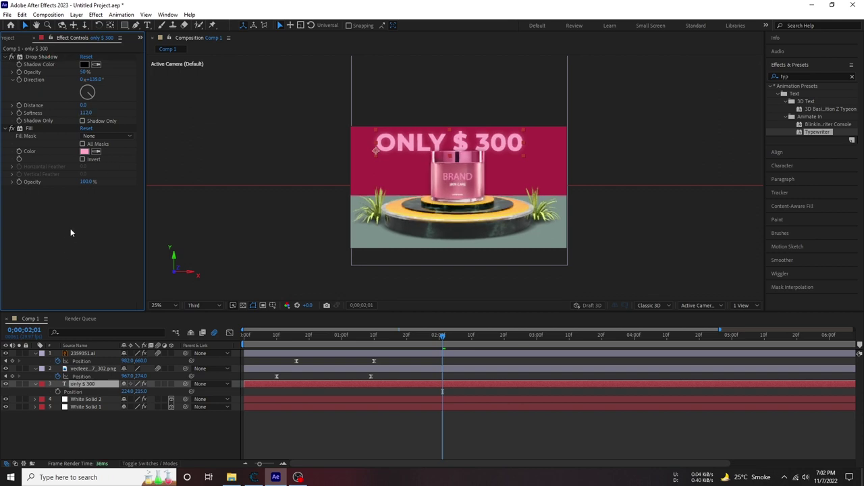
left_click(804, 77)
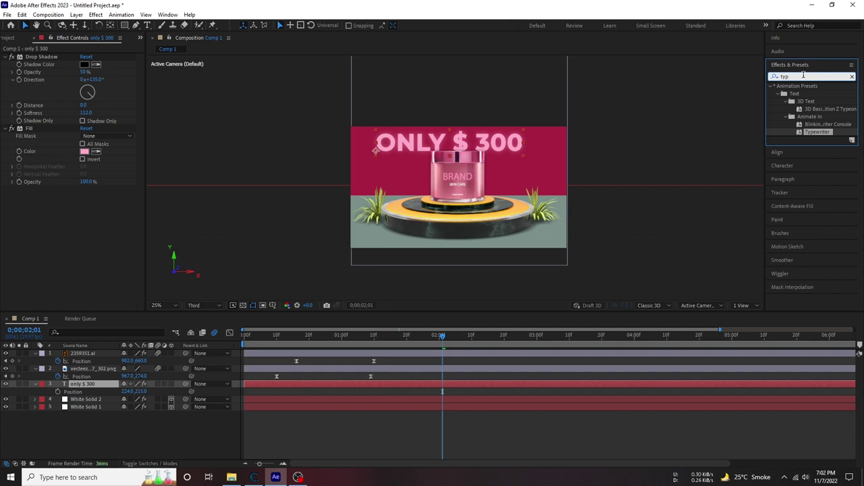
left_click(803, 75)
key("BackSpace")
key("BackSpace")
key("BackSpace")
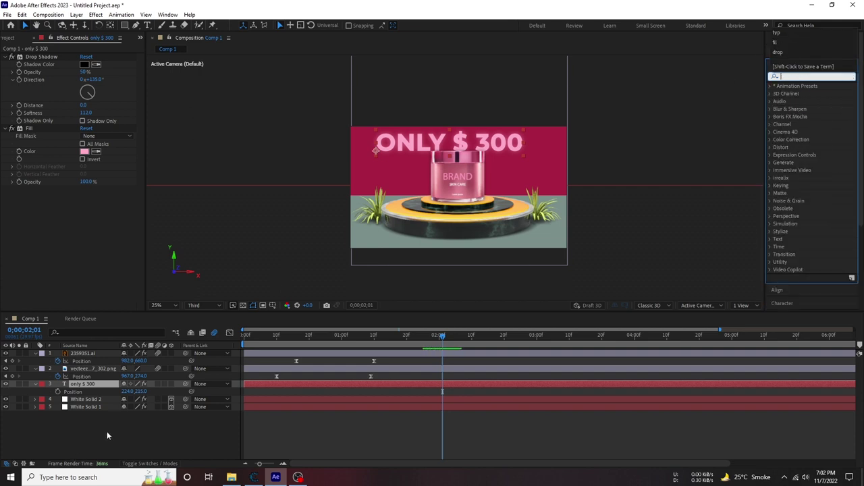
Step: At frame 0;00;00;29, push the price text down to Position 224,750, out of view
left_click(106, 432)
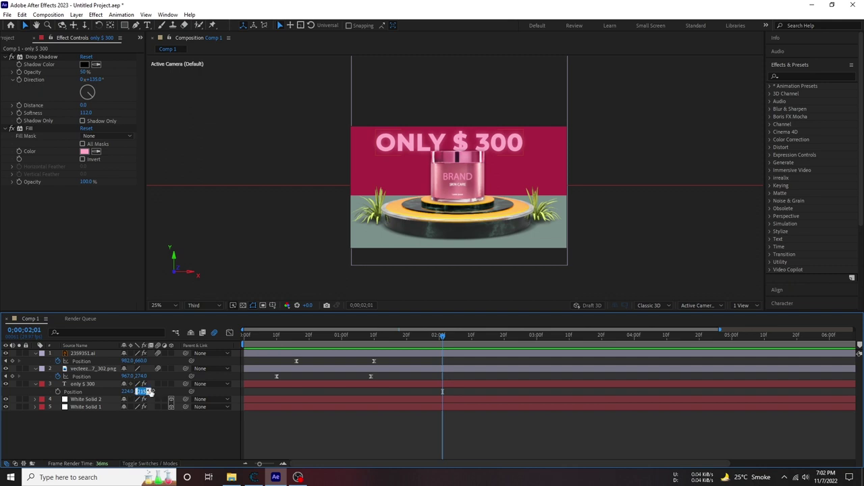
left_click_drag(339, 349, 338, 348)
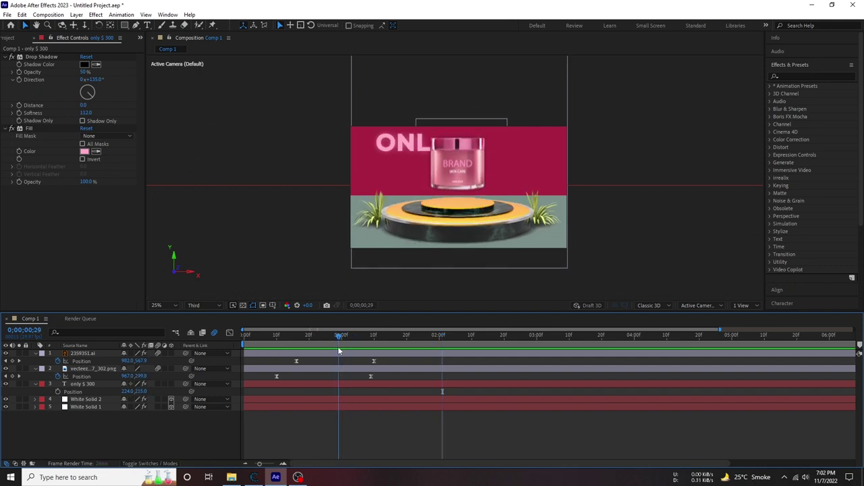
left_click_drag(139, 391, 366, 381)
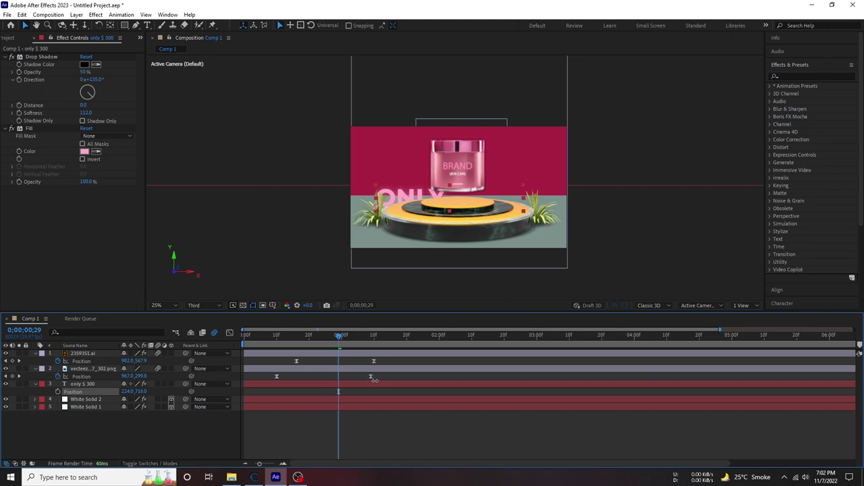
left_click_drag(390, 381, 395, 367)
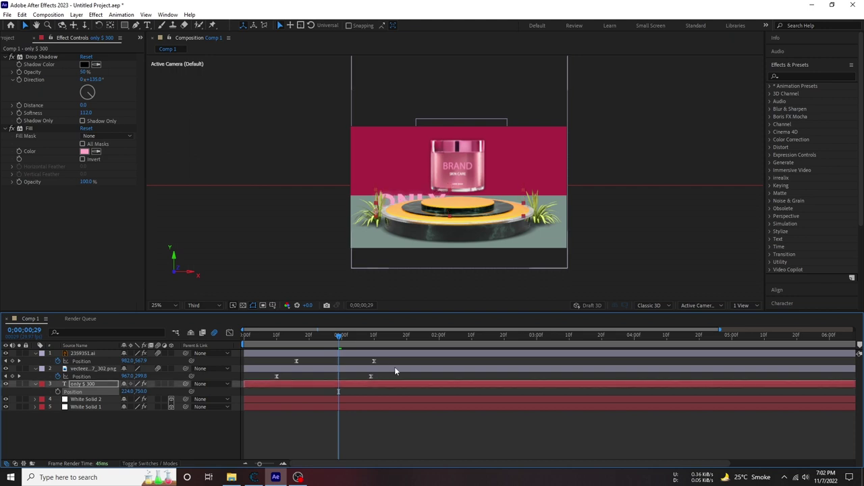
Step: Keyframe Position Y 215 and move that key to 0;00;01;18, then preview the rise
left_click_drag(351, 341, 457, 341)
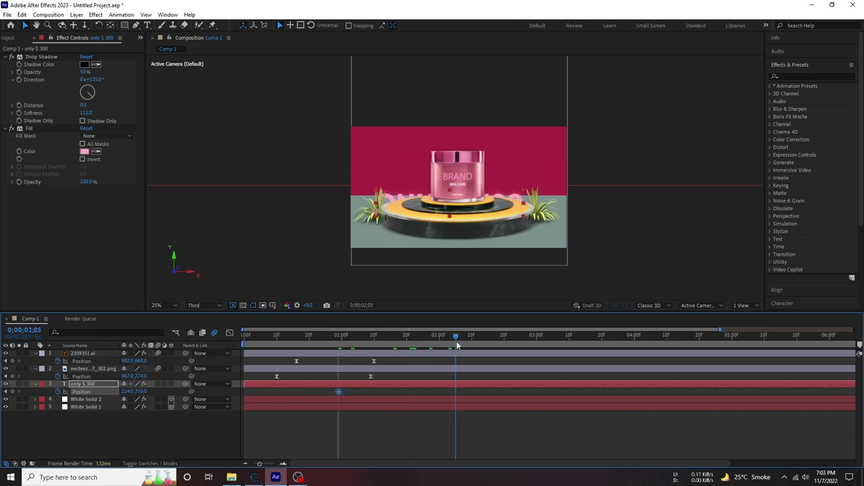
left_click(142, 391)
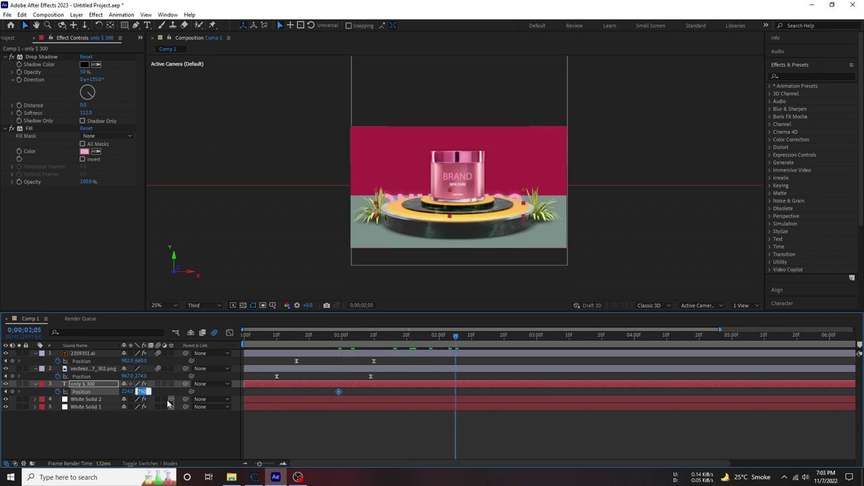
type("215")
key("Return")
left_click(338, 335)
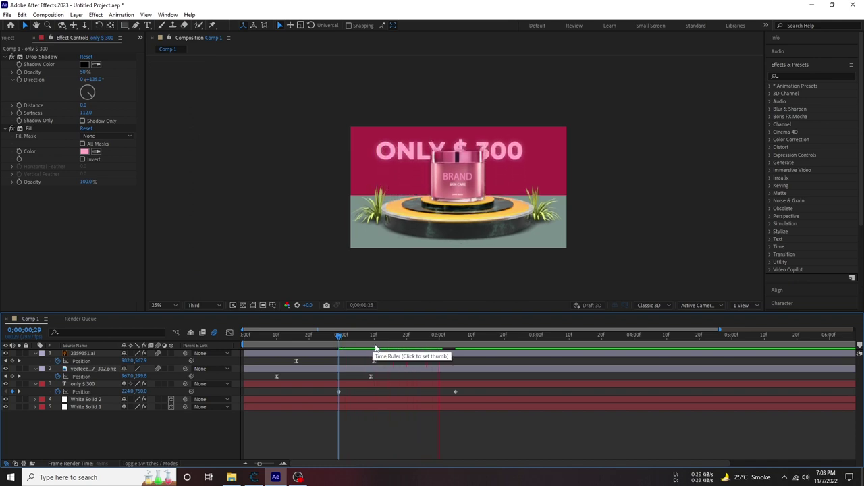
left_click_drag(361, 336, 367, 340)
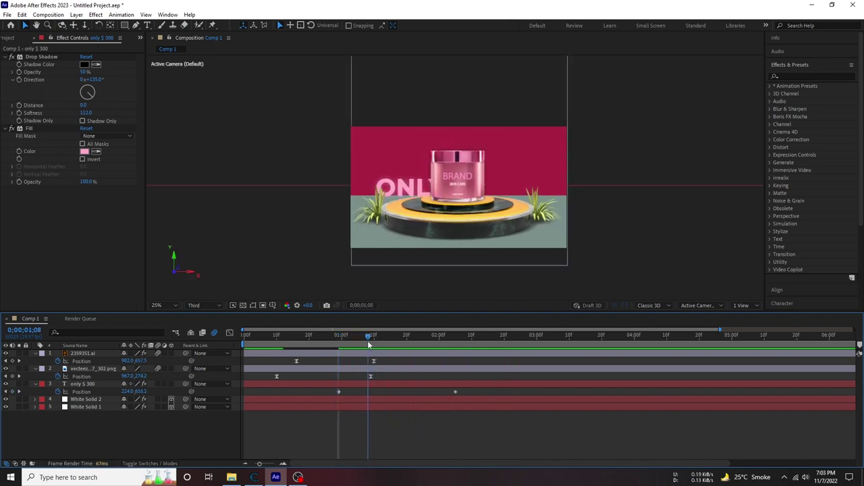
left_click_drag(455, 392, 399, 392)
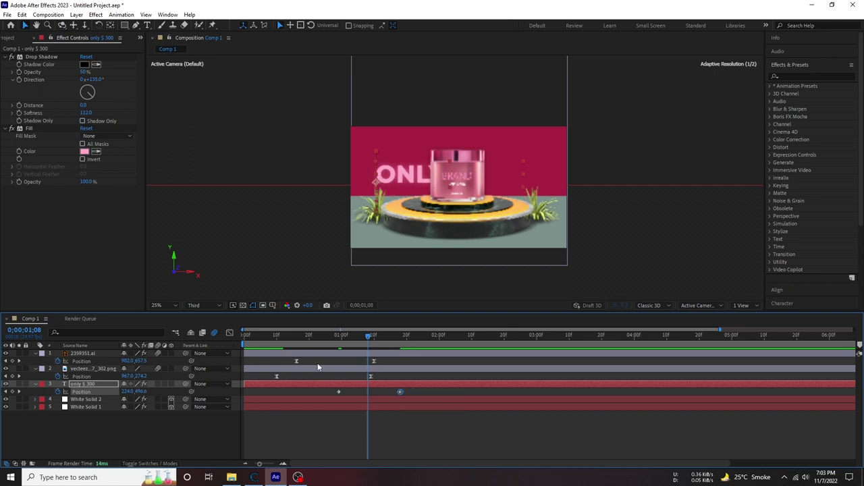
left_click(324, 340)
key("space")
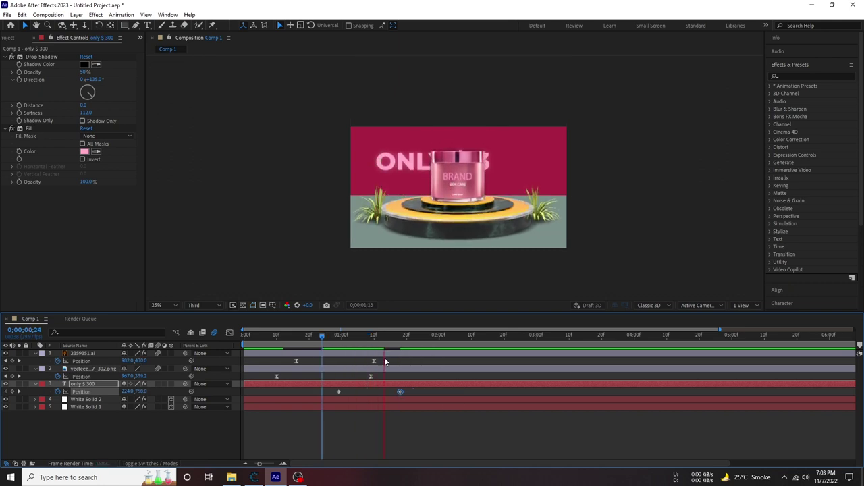
Step: Apply Easy Ease (F9) to both price text Position keyframes
left_click_drag(419, 390, 327, 397)
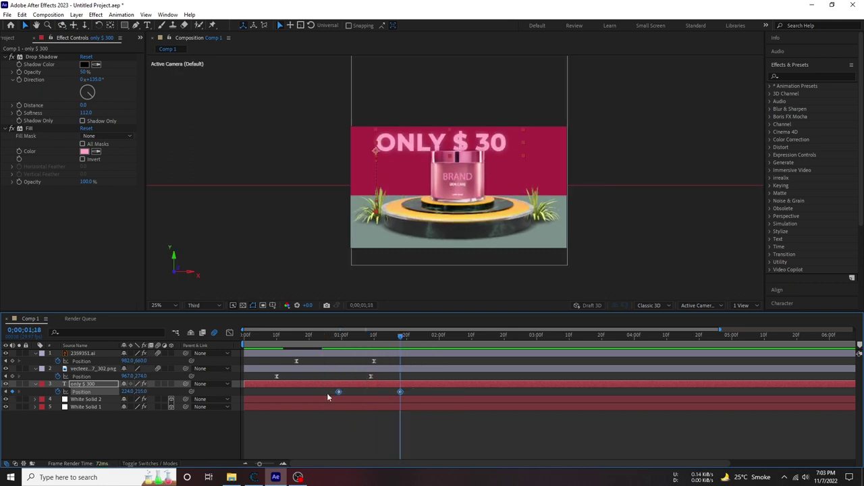
key("F9")
left_click(229, 332)
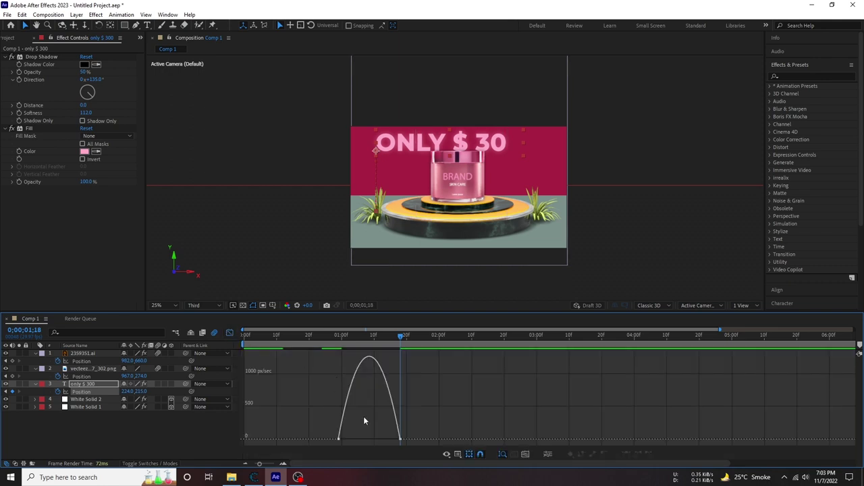
Step: Pull the last Position keyframe's influence handle left for a sharper ease-out, then preview
left_click_drag(390, 439, 338, 439)
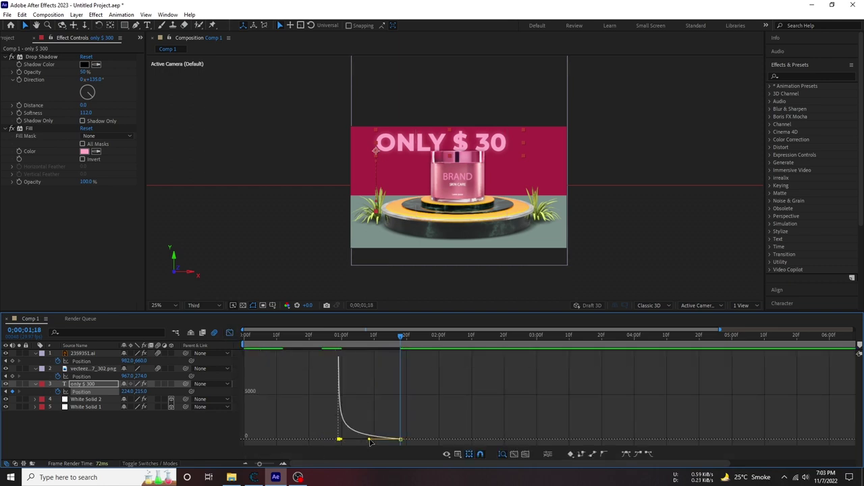
left_click(314, 337)
key("space")
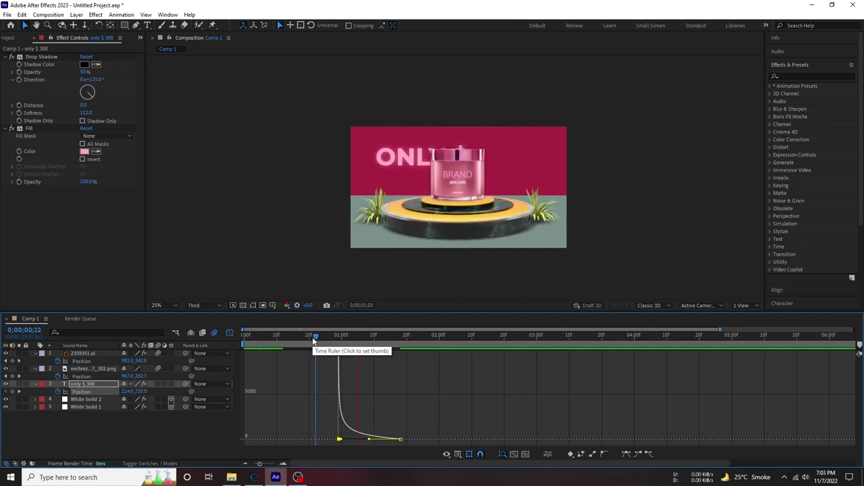
left_click(229, 333)
Step: Delay the price text's Position keyframes so the rise starts at 0;00;01;06
left_click(329, 337)
left_click_drag(329, 339, 362, 341)
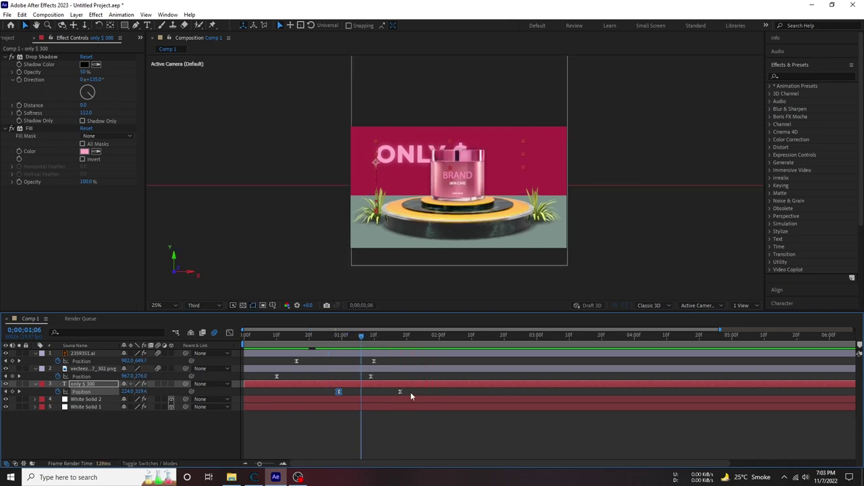
mouse_move(411, 395)
left_mouse_down()
mouse_move(332, 389)
mouse_move(361, 397)
left_mouse_up()
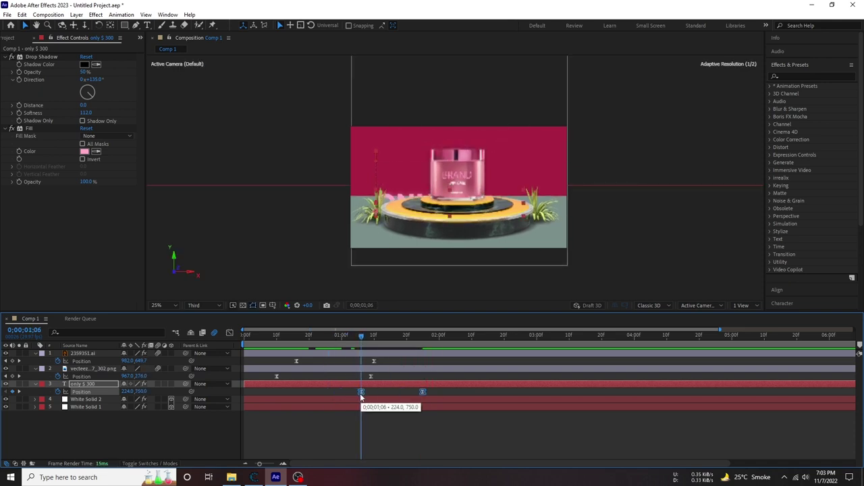
left_click(275, 335)
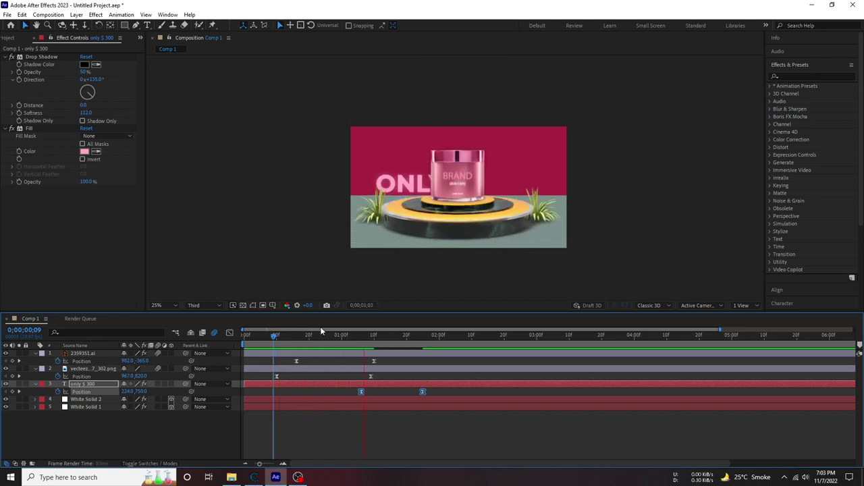
left_click(363, 336)
Step: Shift the 'only $ 300' layer so it starts at its first Position keyframe, then preview
left_click_drag(362, 347, 362, 349)
left_click(366, 360)
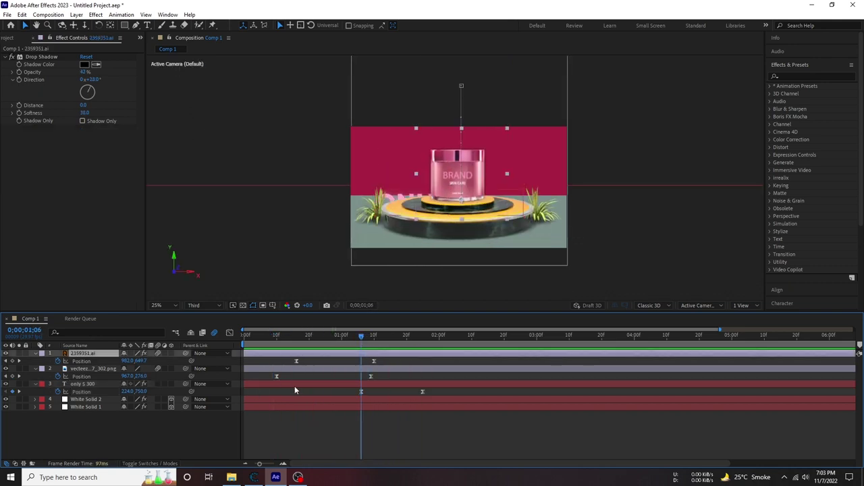
left_click_drag(294, 385, 385, 385)
mouse_move(534, 401)
left_mouse_down()
mouse_move(438, 389)
mouse_move(336, 393)
left_mouse_up()
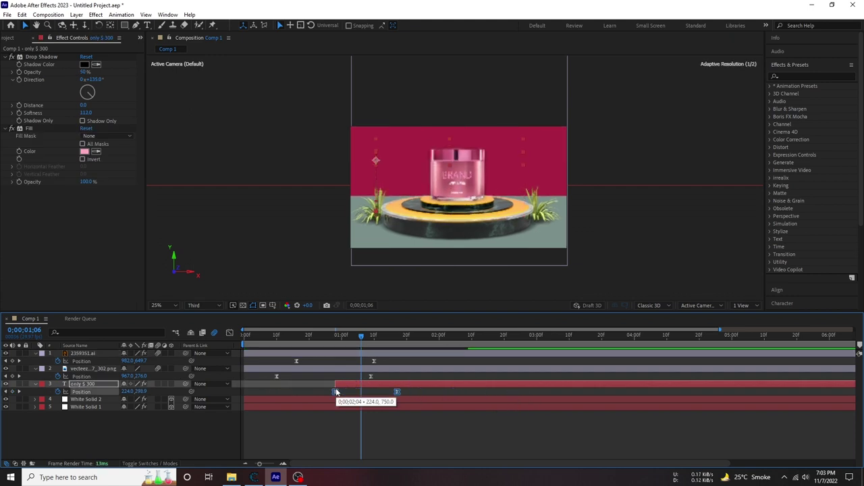
left_click_drag(336, 392, 335, 392)
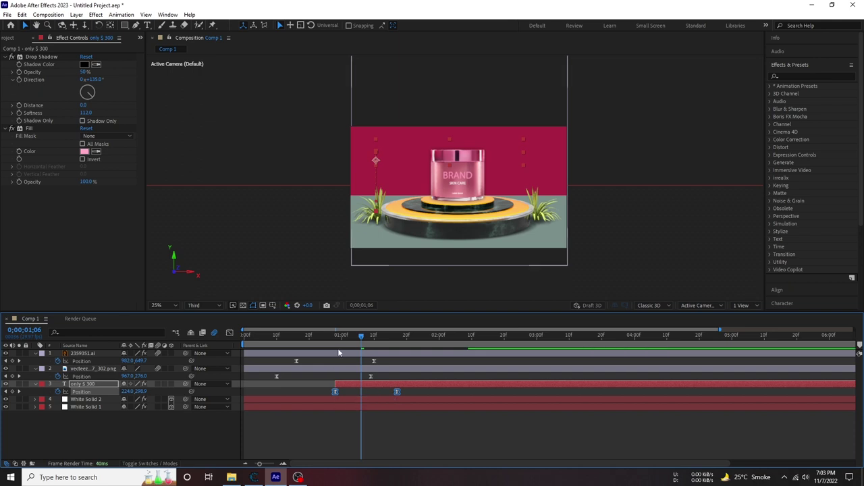
left_click_drag(339, 346, 348, 347)
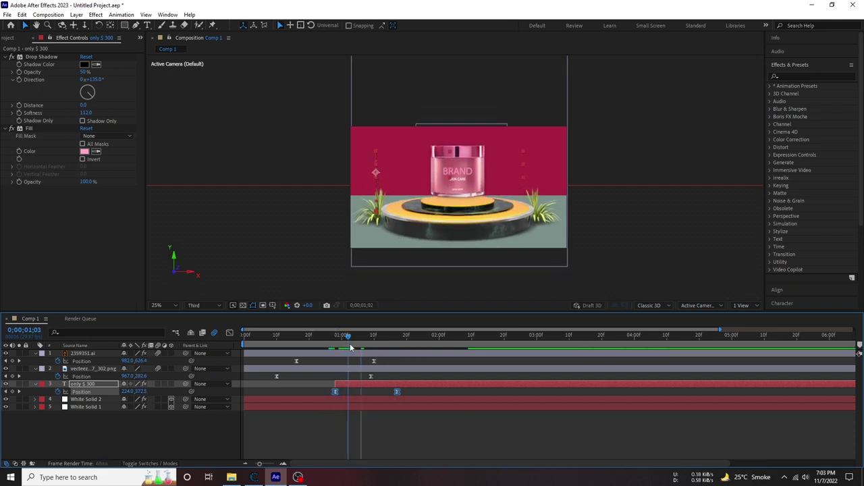
key("space")
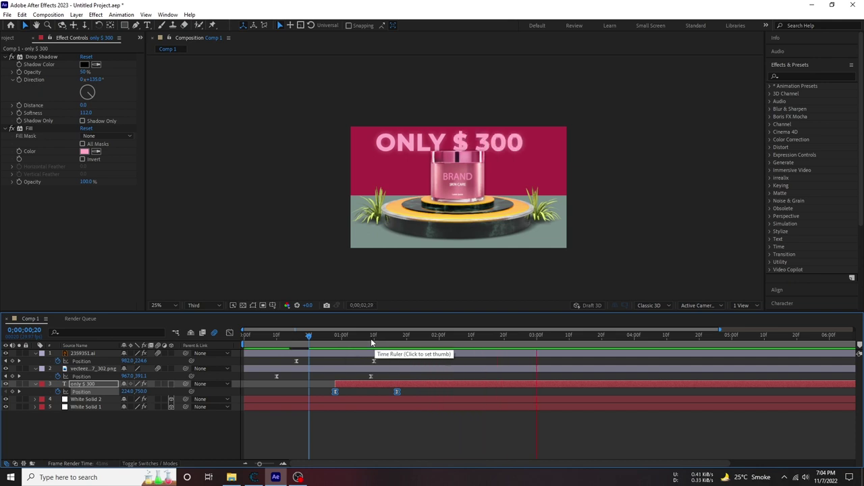
Step: At 0;00;01;11, select the text's Typewriter Start keyframes to shift the type-on earlier
left_click(357, 430)
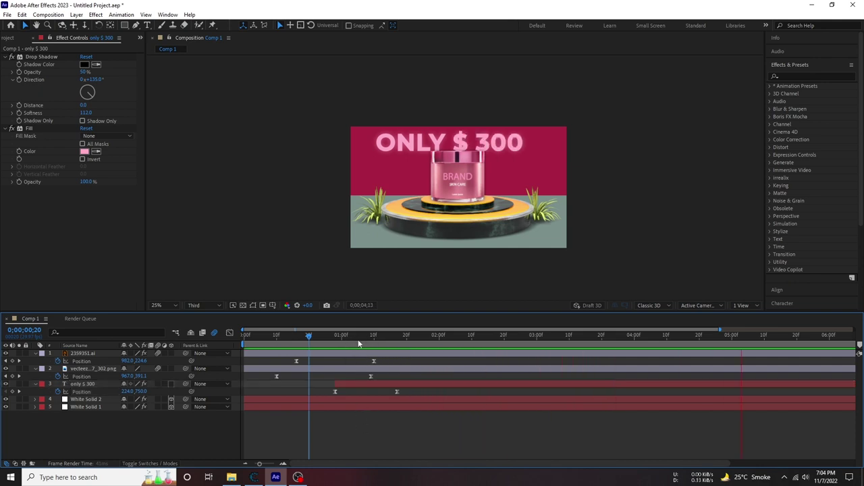
key("space")
left_click(376, 341)
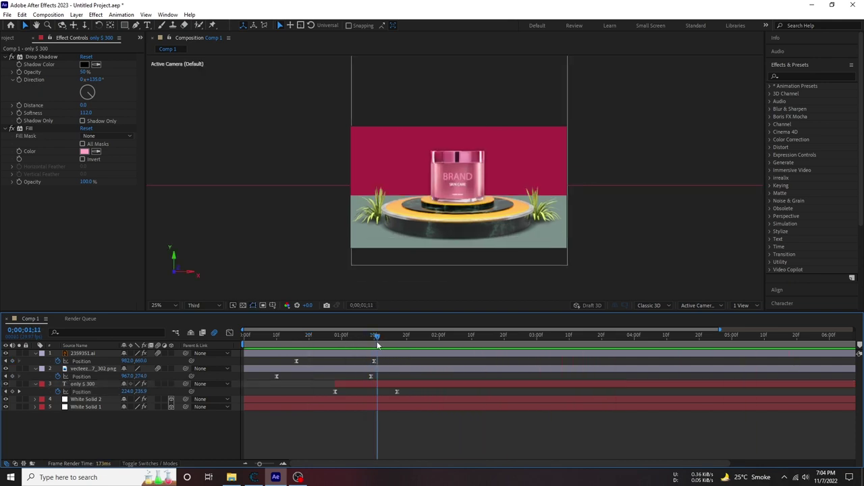
left_click(432, 406)
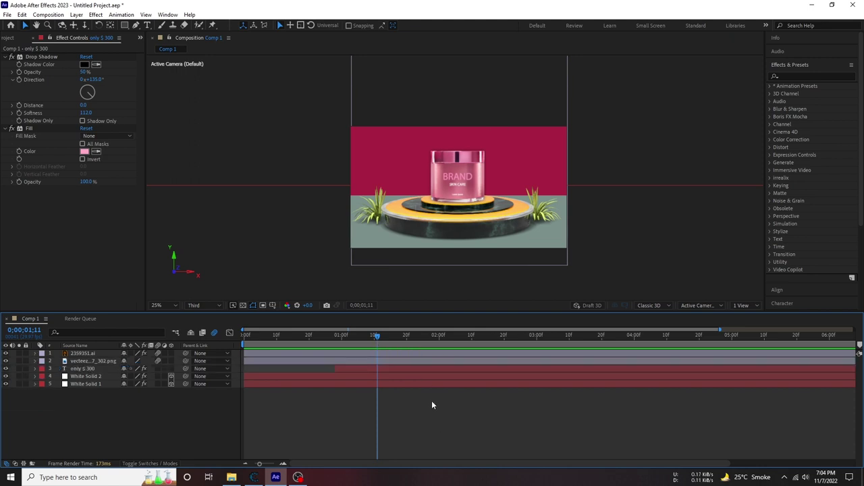
key("u")
left_click_drag(473, 405, 336, 399)
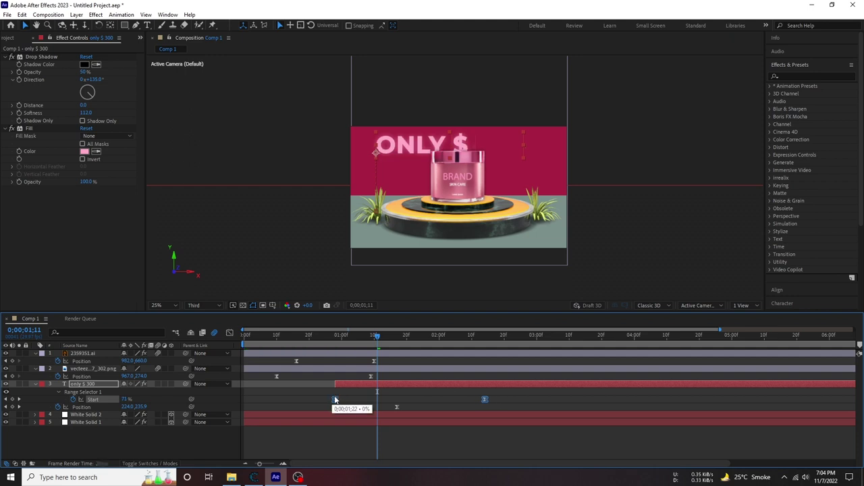
Step: Preview the ONLY $ 300 type-on from about 0;00;00;21, stopping at 0;00;02;07
left_click(327, 343)
key("space")
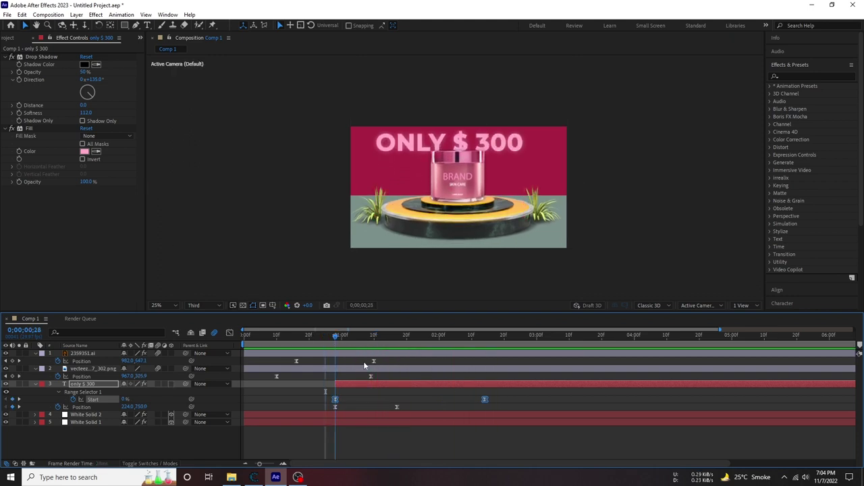
left_click(311, 335)
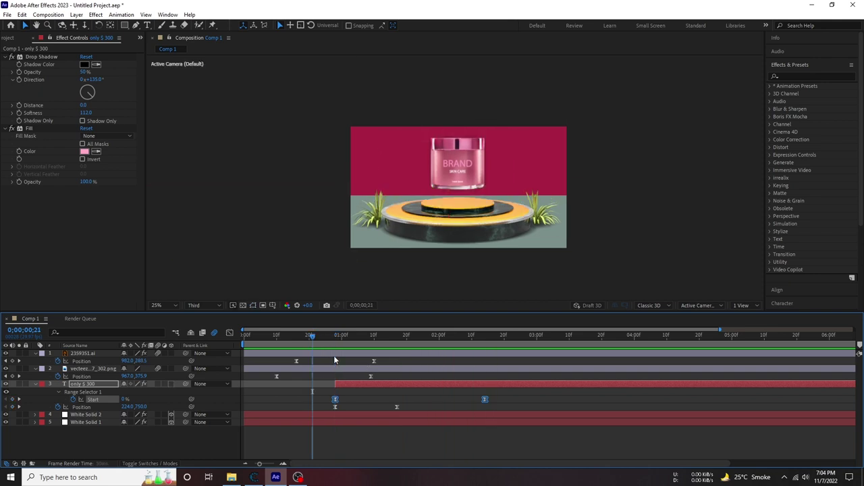
left_click(463, 405)
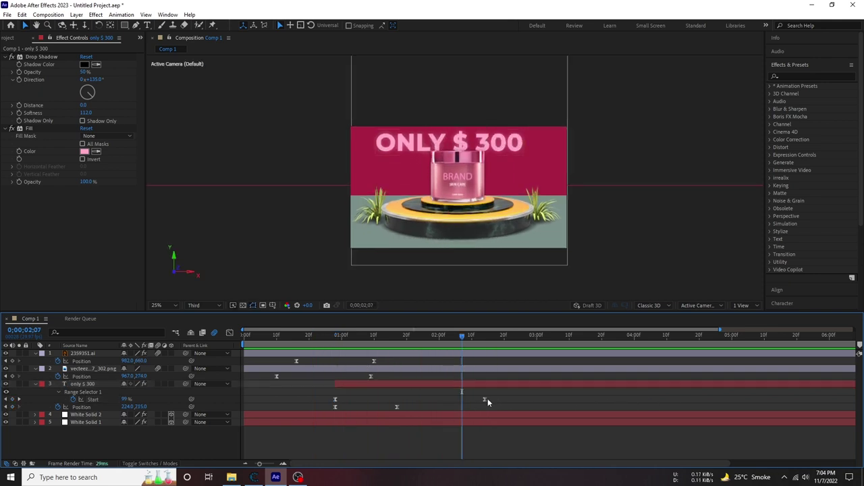
Step: Try slower typing, undo it, then drag the final 224,215 Position keyframe past two seconds
left_click_drag(485, 398, 663, 399)
left_click(312, 336)
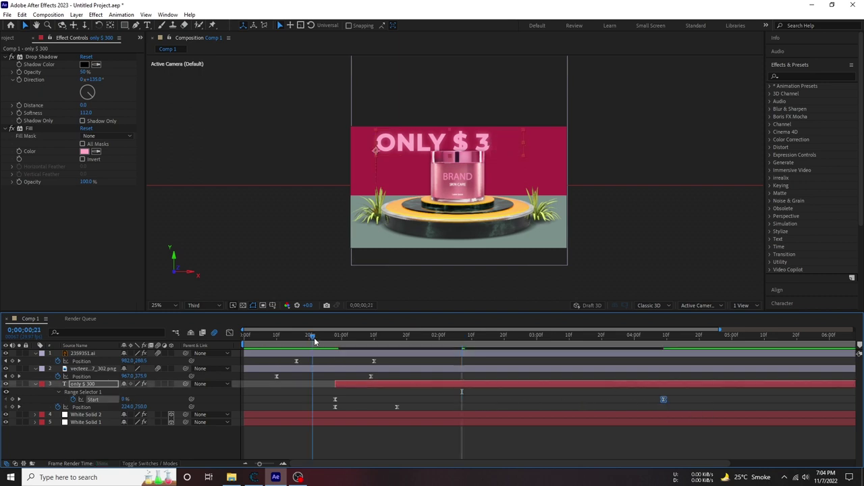
key("space")
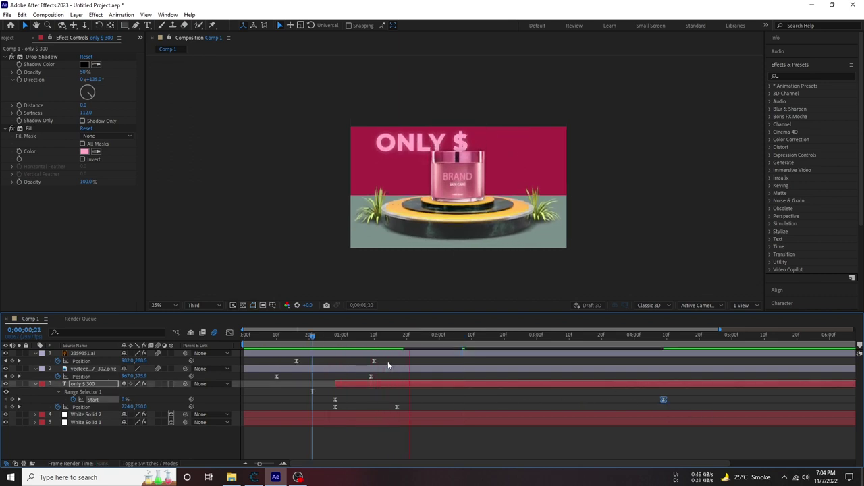
key("space")
key("ctrl+z")
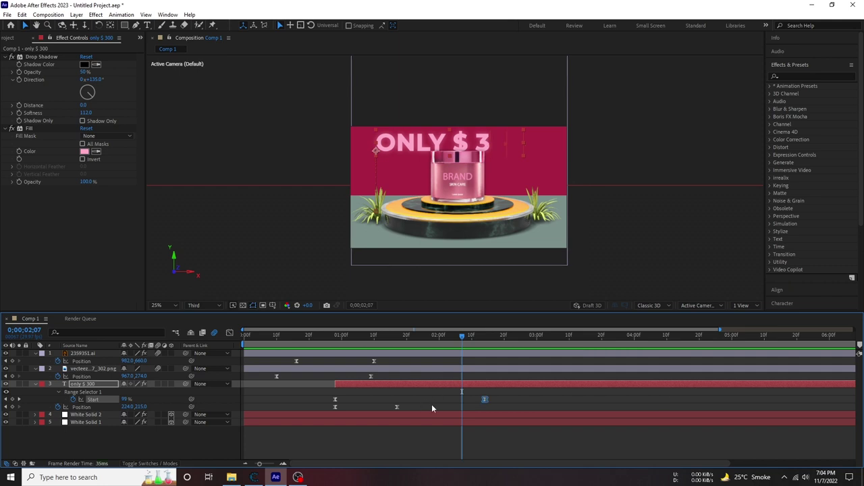
left_click(404, 406)
left_click_drag(513, 411, 510, 408)
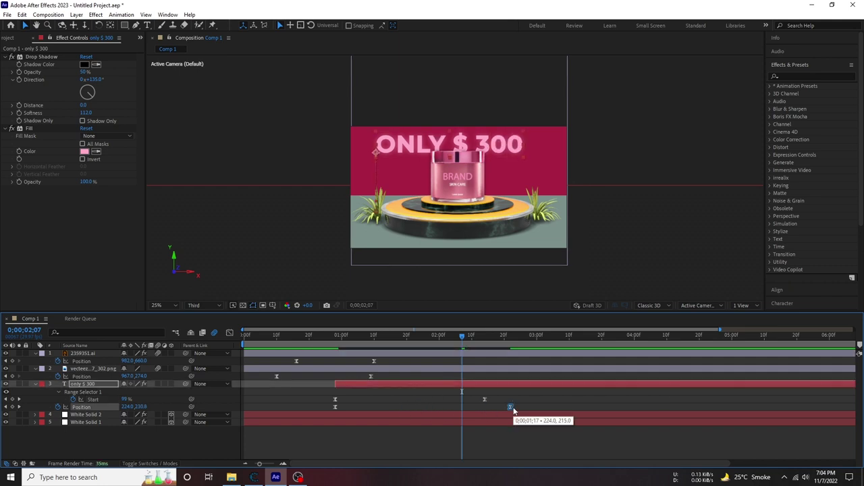
Step: Shift the price text layer about 5 frames later and preview the new timing
left_click(331, 336)
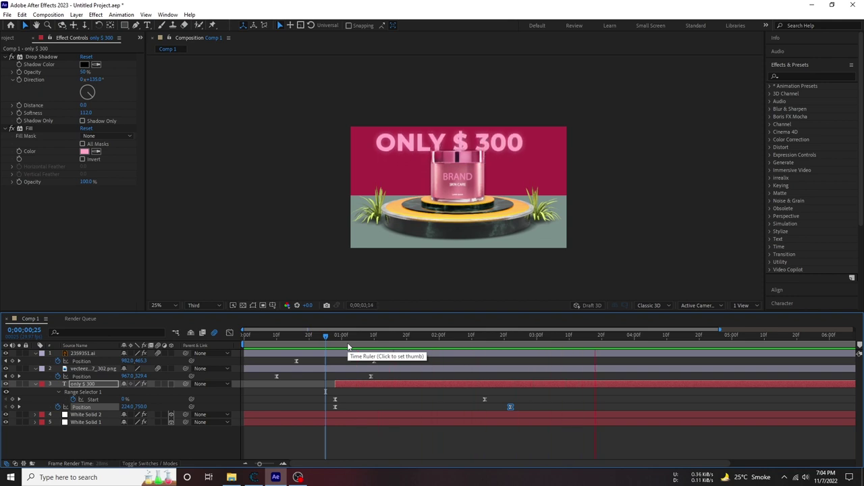
left_click(302, 336)
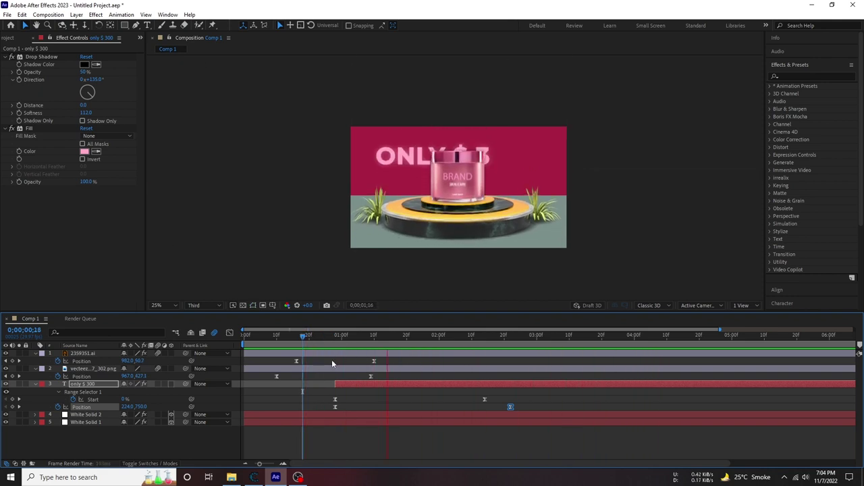
left_click(351, 336)
left_click_drag(353, 345, 355, 345)
left_click_drag(360, 384, 376, 384)
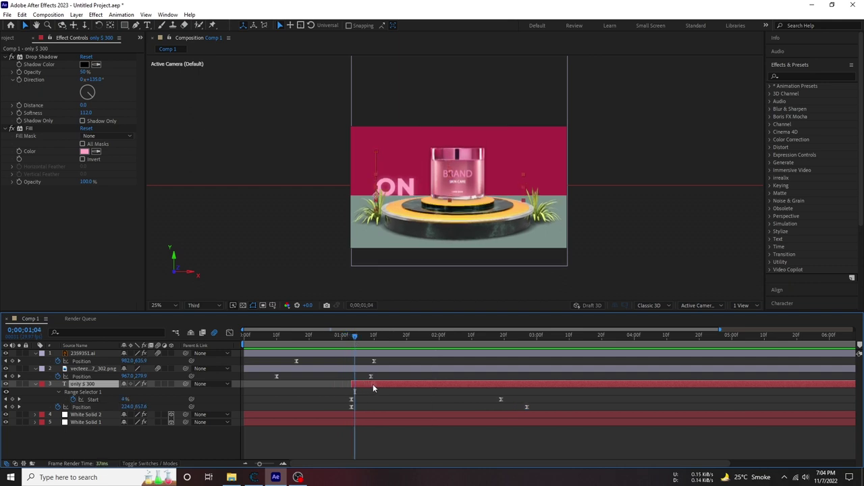
left_click(340, 336)
key("space")
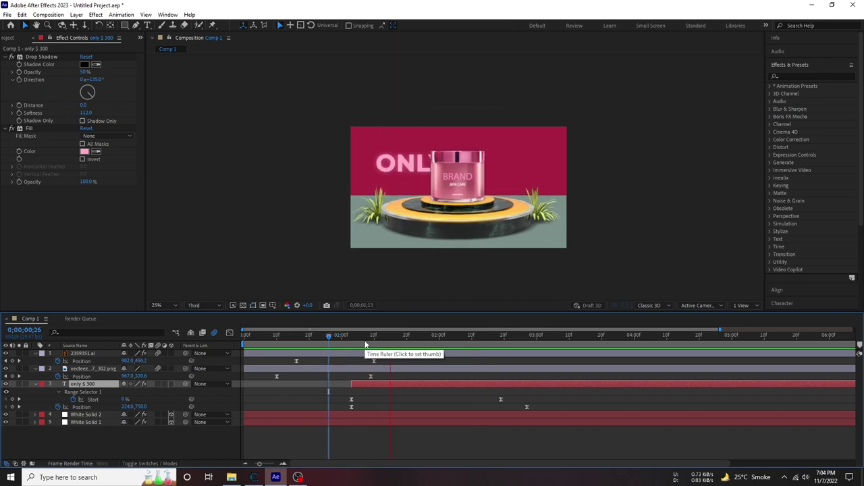
key("space")
key("space")
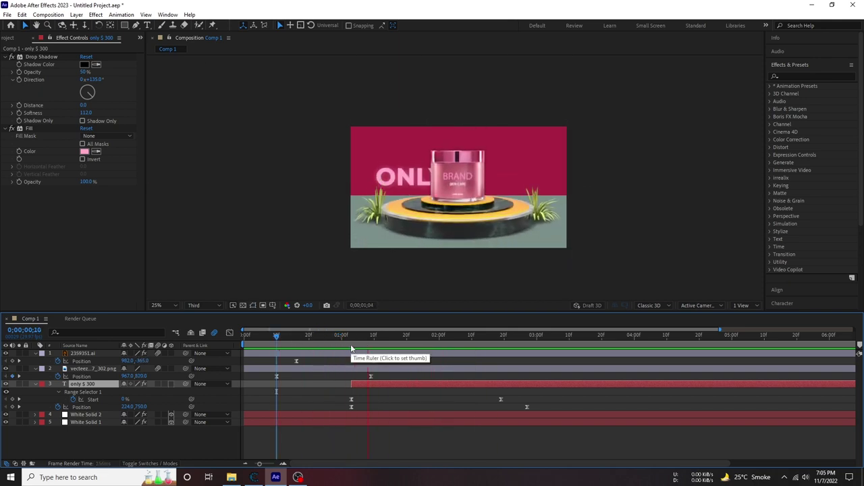
Step: Briefly make the text layer 3D, revert it to 2D, and preview from about one second
left_click(166, 384)
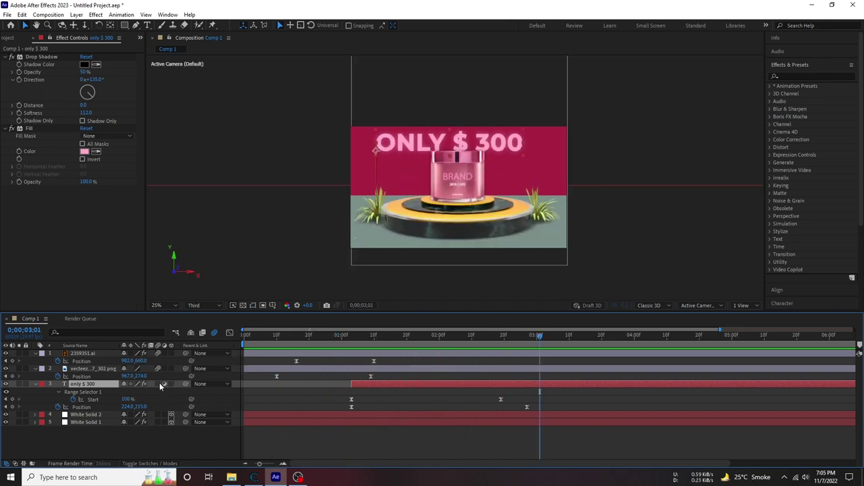
left_click(165, 384)
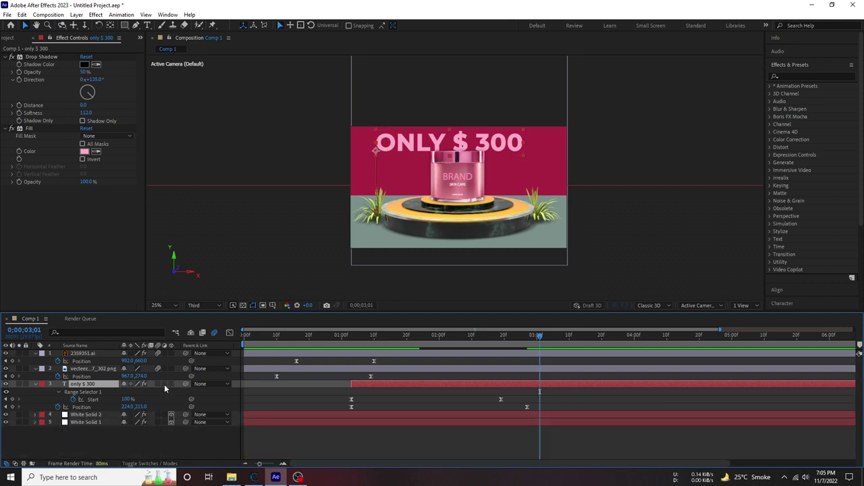
left_click(343, 337)
key("space")
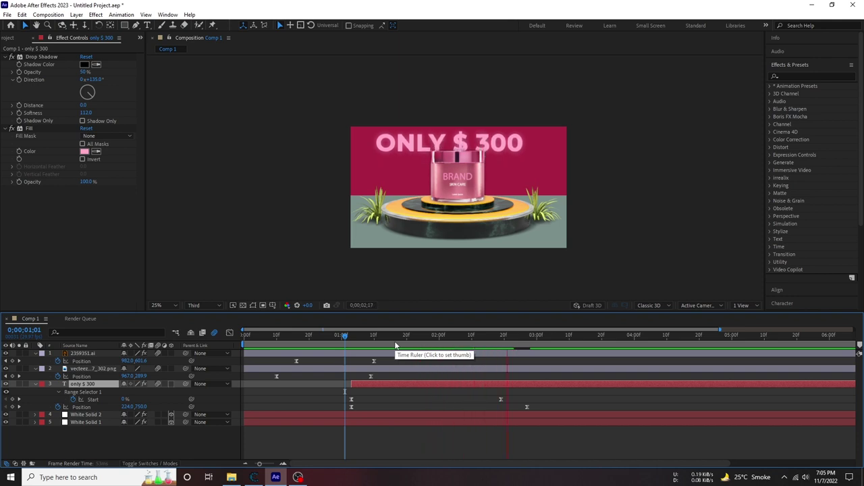
key("space")
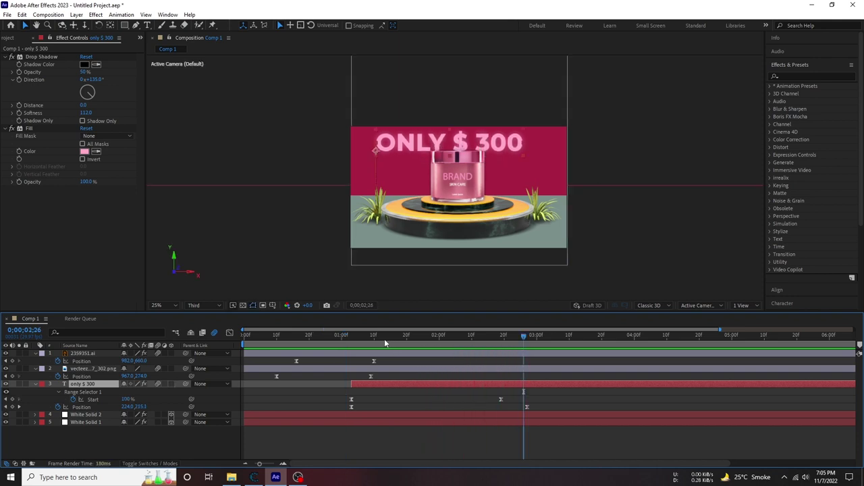
left_click(296, 255)
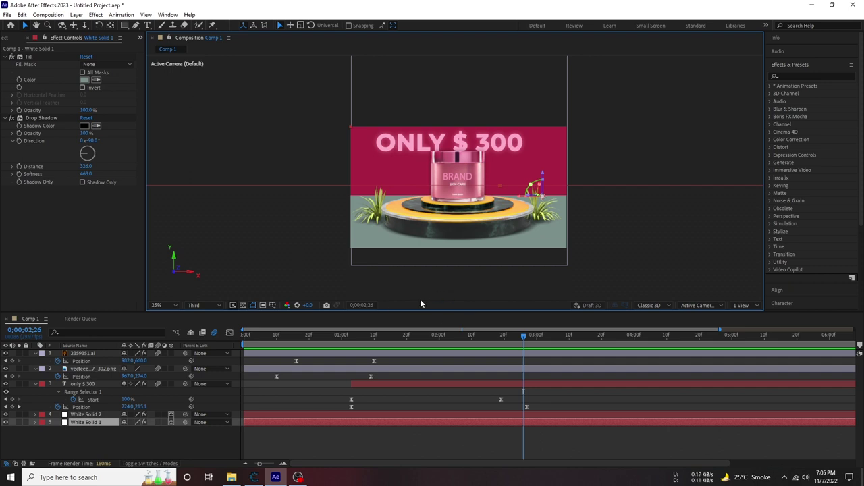
Step: Sample a pink colour from the composition into White Solid 1's Fill effect
left_click(35, 384)
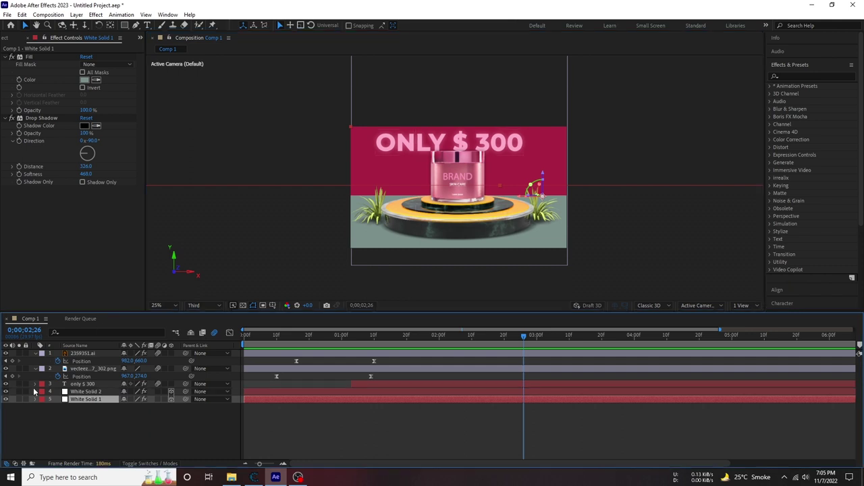
left_click(85, 399)
key("Return")
left_click(84, 79)
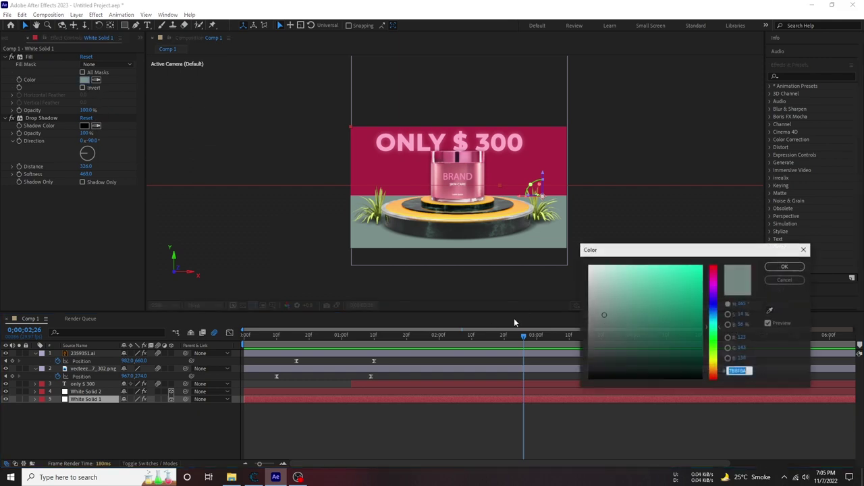
left_click(769, 311)
left_click(440, 166)
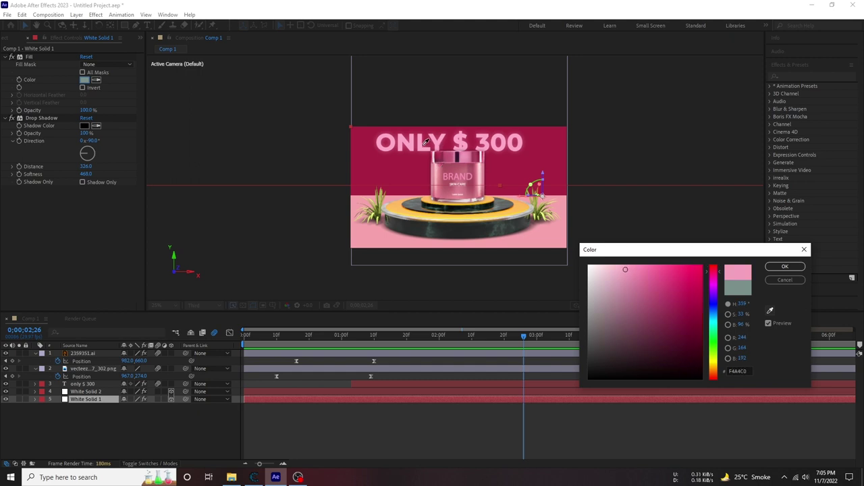
left_click(784, 266)
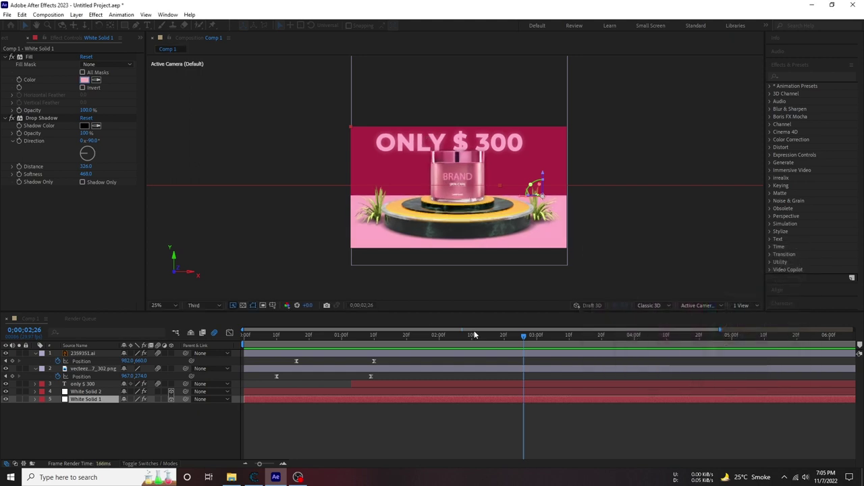
left_click_drag(477, 344, 598, 350)
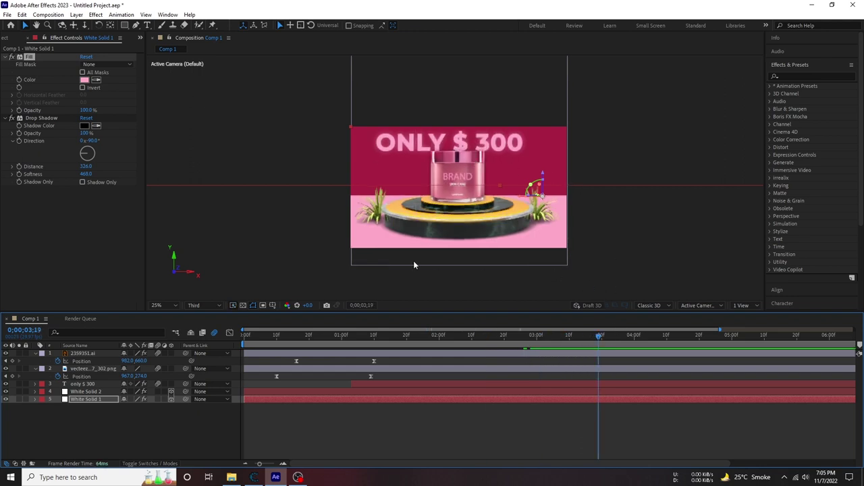
Step: Resample the floor fill to dark grey-green 404947 and scrub through to check it
left_click(85, 81)
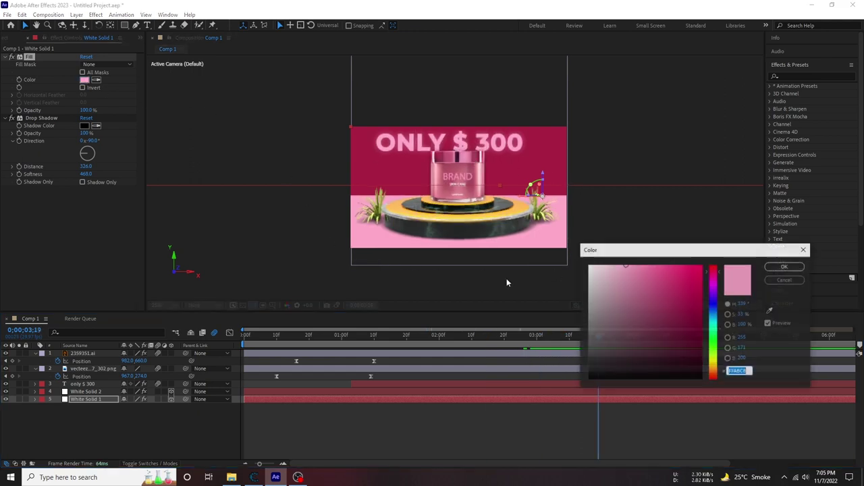
left_click(769, 311)
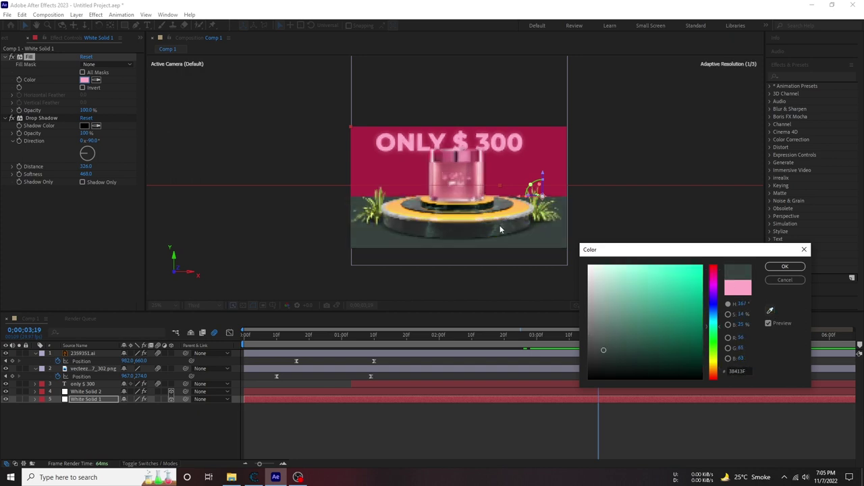
left_click(500, 230)
mouse_move(605, 347)
left_mouse_down()
mouse_move(608, 335)
mouse_move(601, 347)
left_mouse_up()
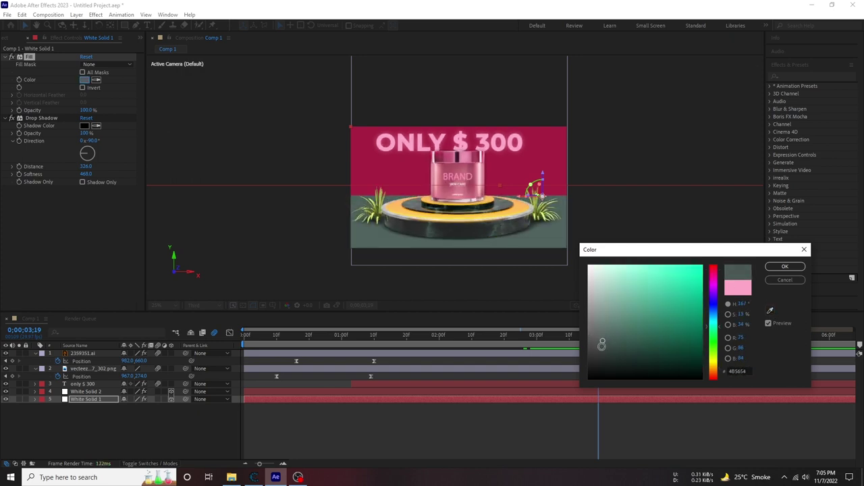
left_click(783, 268)
left_click(290, 335)
left_click_drag(415, 344, 770, 341)
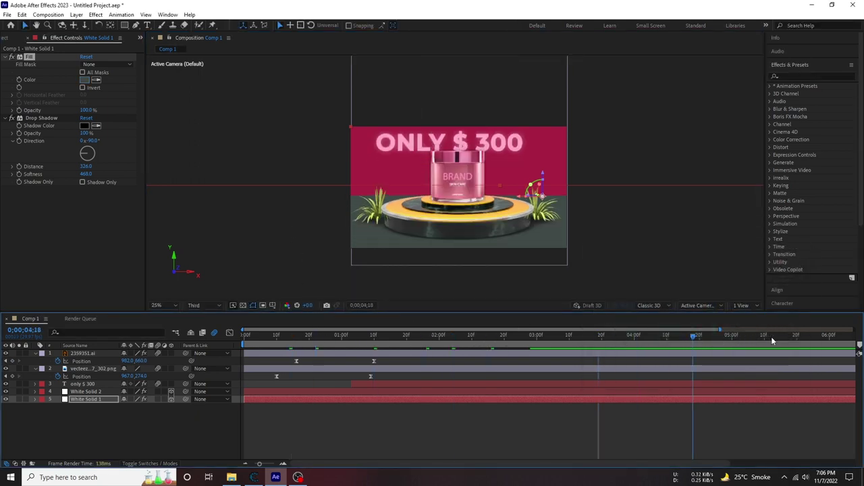
key("Home")
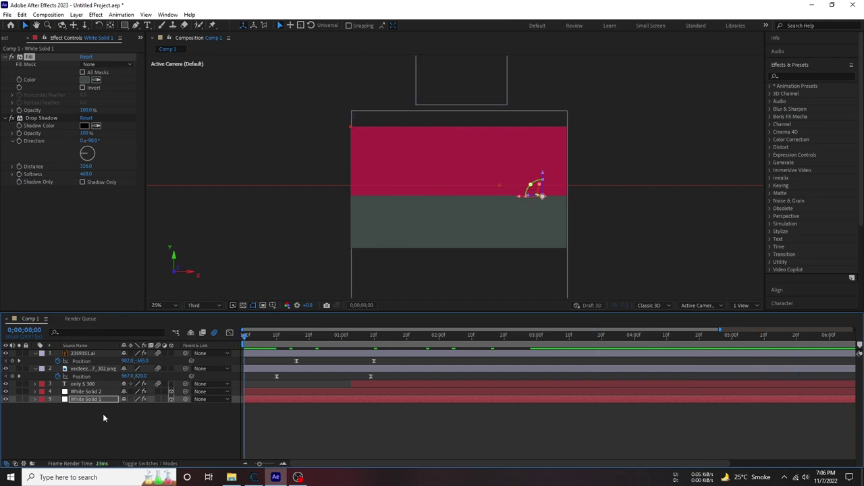
Step: Preview the animation and inspect the layers, returning to the first frame
left_click(89, 392)
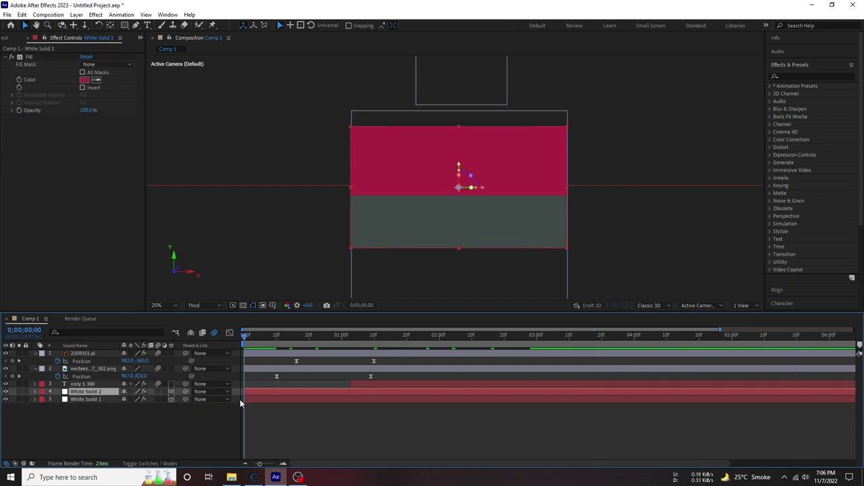
key("space")
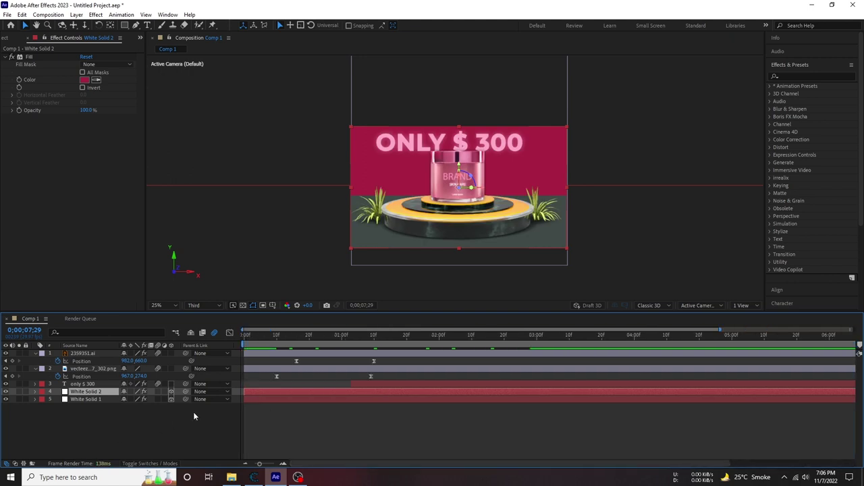
left_click_drag(403, 468, 282, 467)
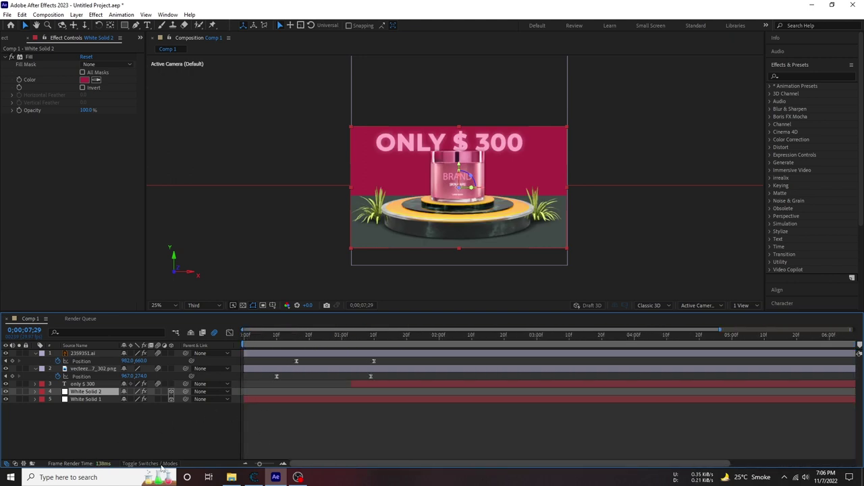
left_click(130, 423)
left_click(280, 400)
left_click(366, 383)
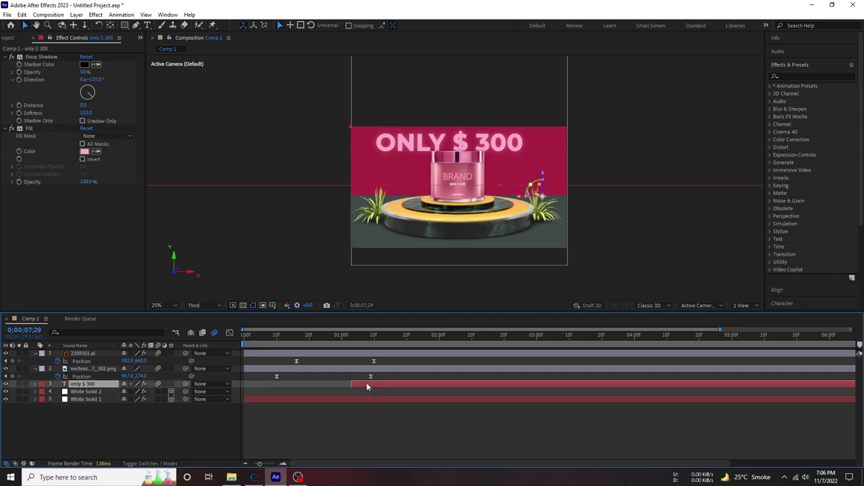
left_click_drag(246, 330, 298, 333)
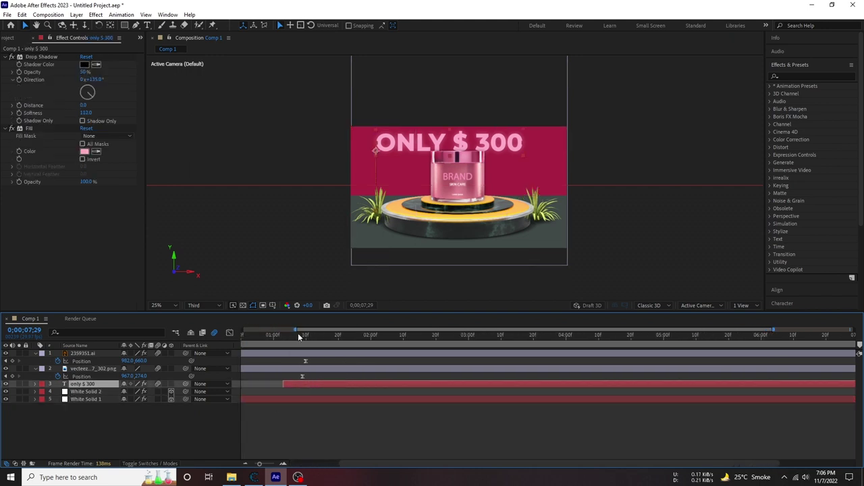
key("Home")
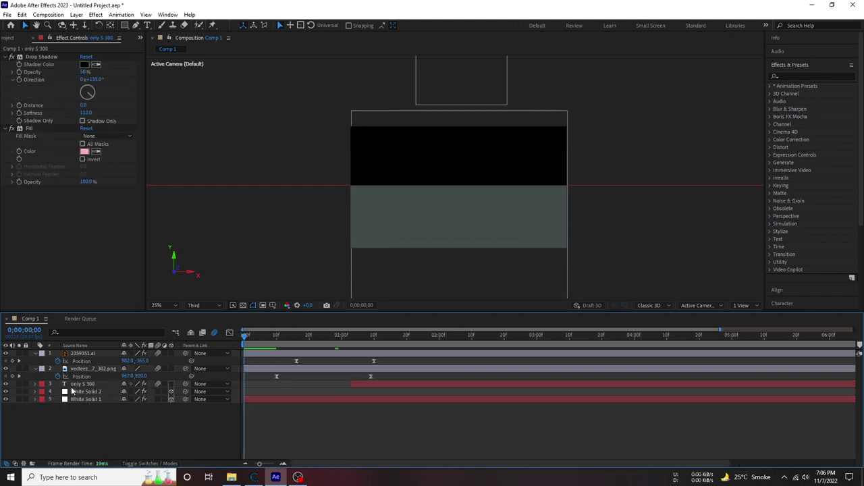
Step: At frame 0, move White Solid 2 above the frame to Position Y -555
left_click(79, 392)
left_click(304, 392)
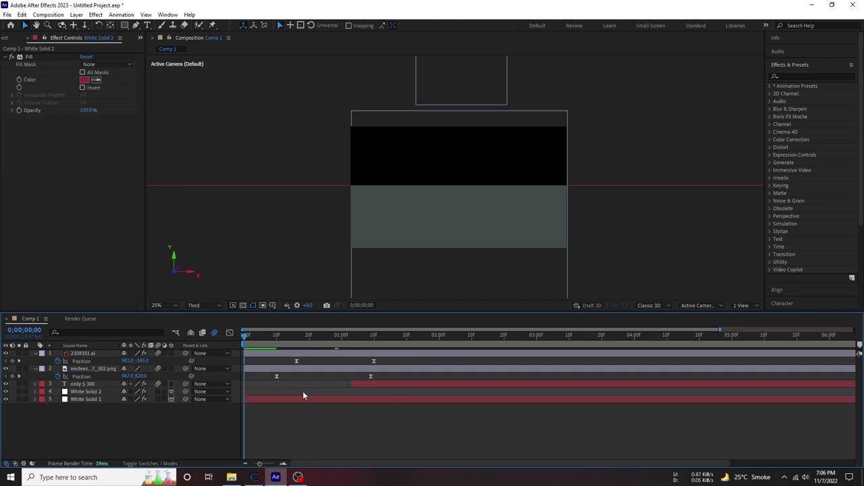
left_click(304, 393)
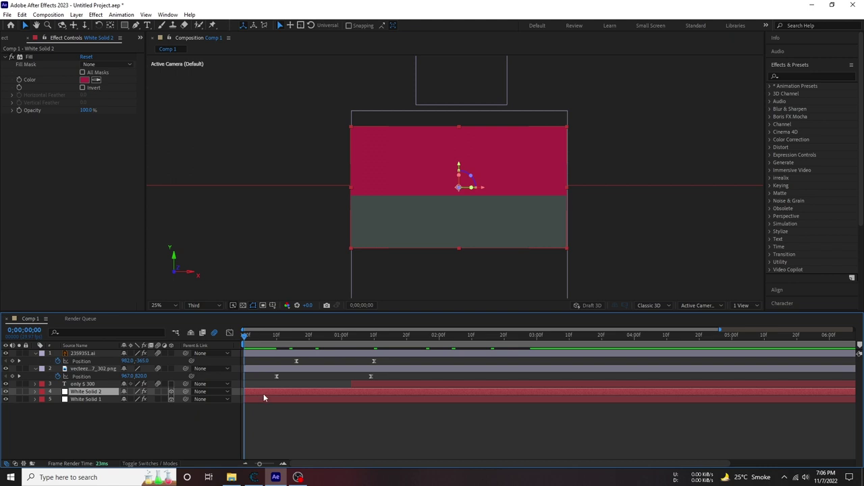
key("p")
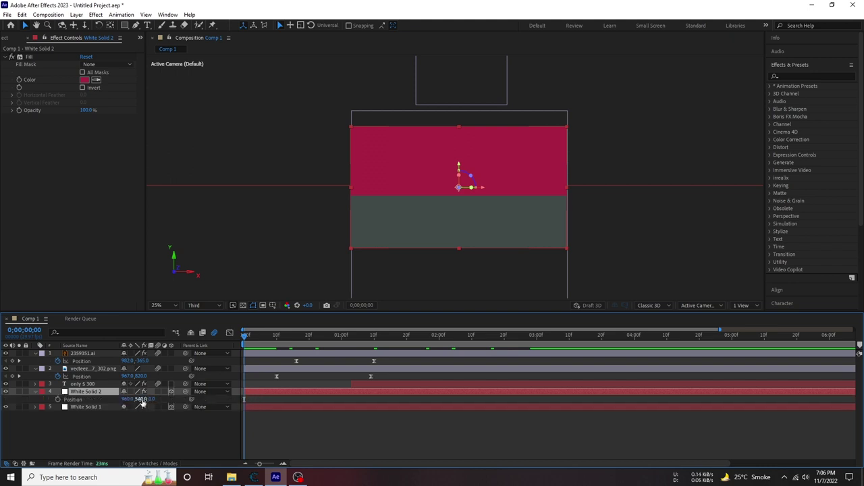
mouse_move(139, 398)
left_mouse_down()
mouse_move(217, 394)
mouse_move(81, 399)
left_mouse_up()
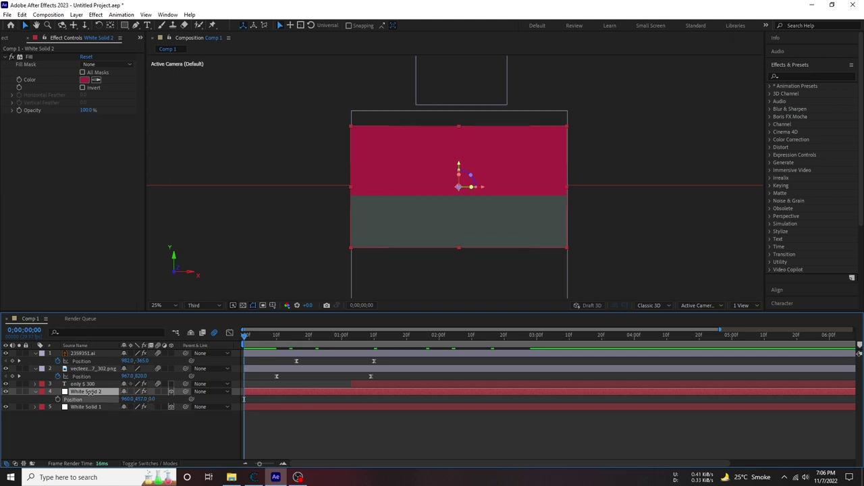
left_click_drag(139, 399, 179, 440)
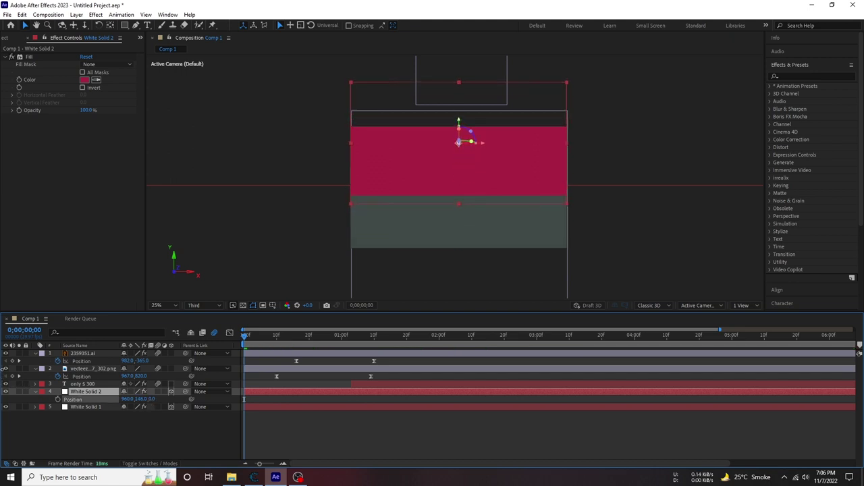
left_click_drag(139, 399, 81, 399)
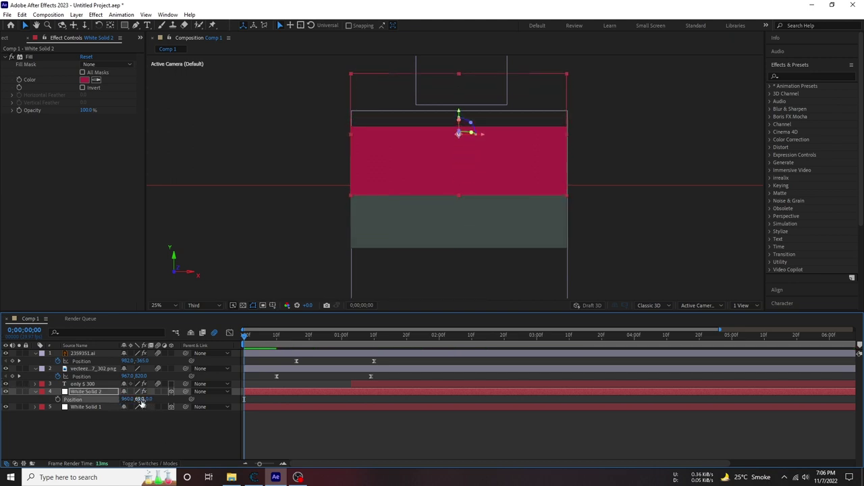
left_click_drag(140, 398, 81, 399)
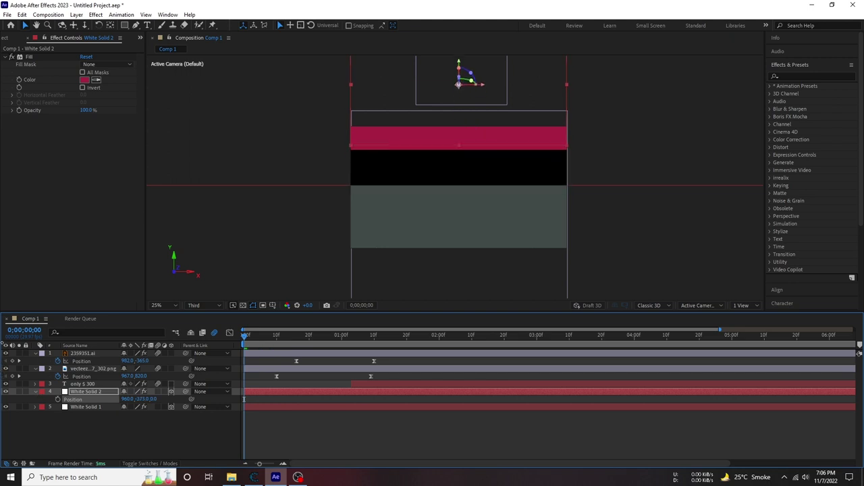
left_click_drag(1, 296, 2, 261)
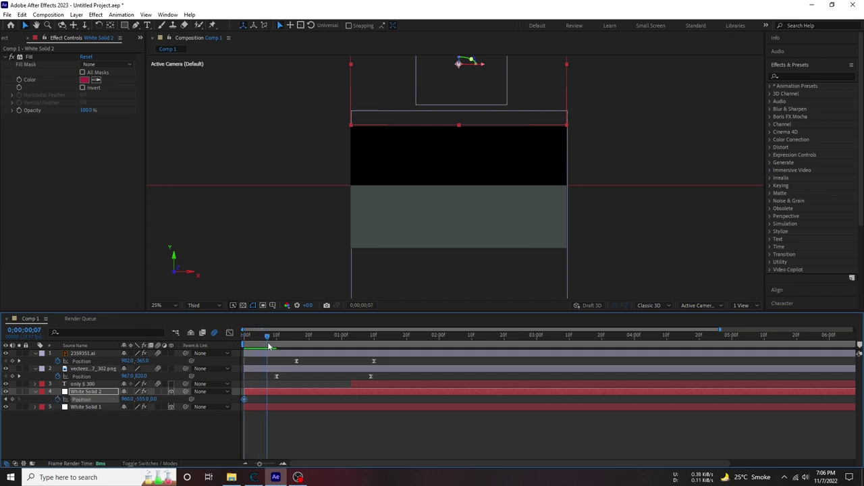
Step: Keyframe Y 75 at frame 6, Easy Ease both keyframes, and preview the slide-in
left_click_drag(288, 347, 270, 348)
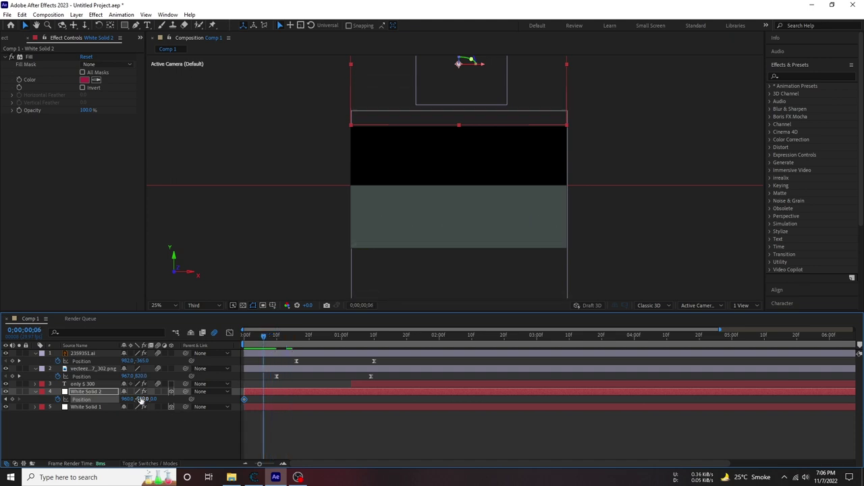
left_click_drag(144, 400, 455, 371)
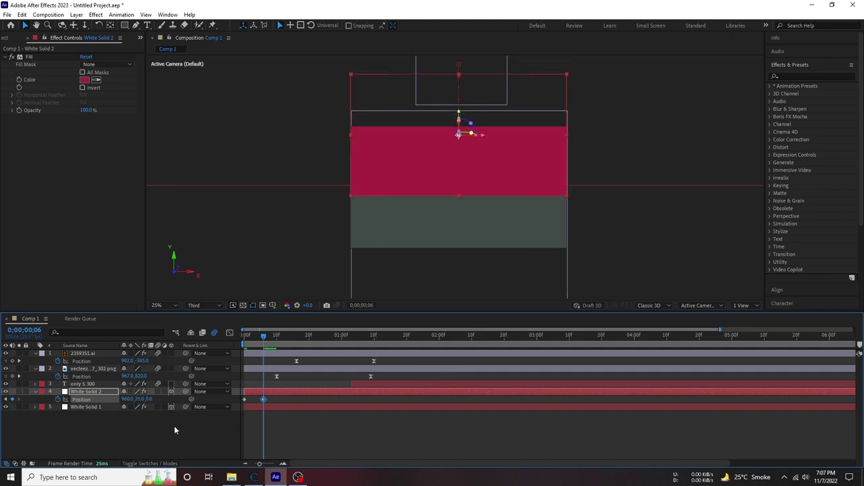
left_click(200, 430)
key("space")
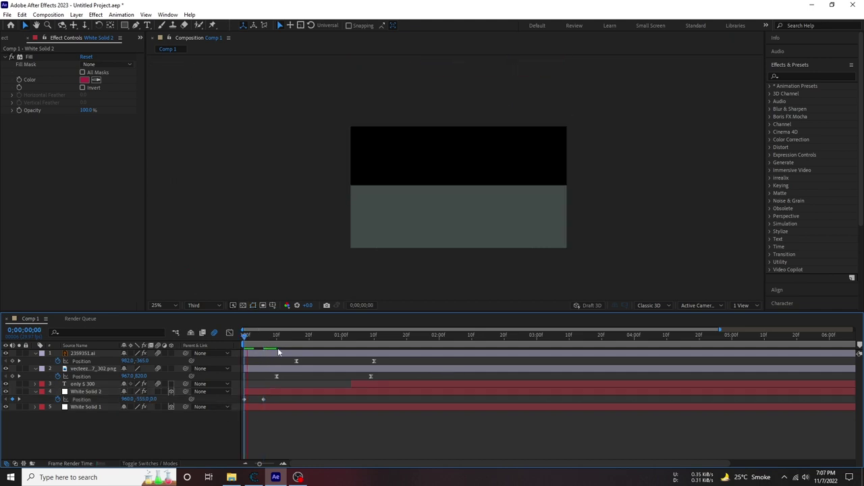
key("space")
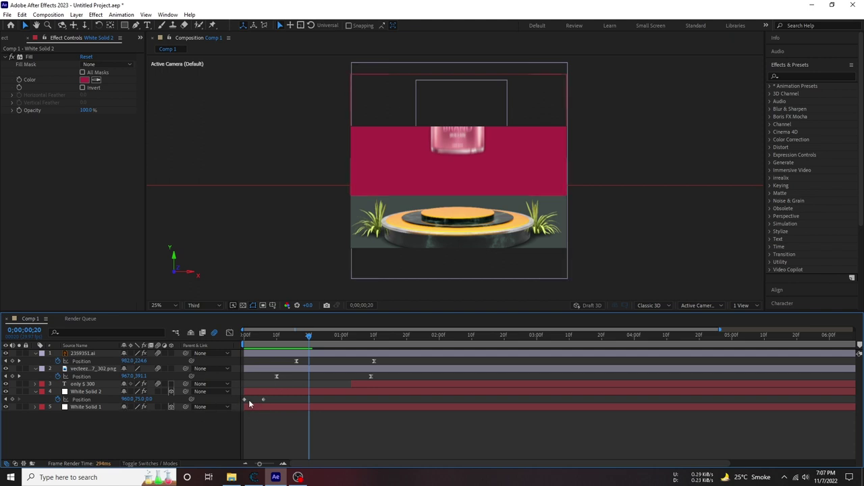
left_click_drag(277, 398, 216, 403)
key("F9")
key("space")
key("space")
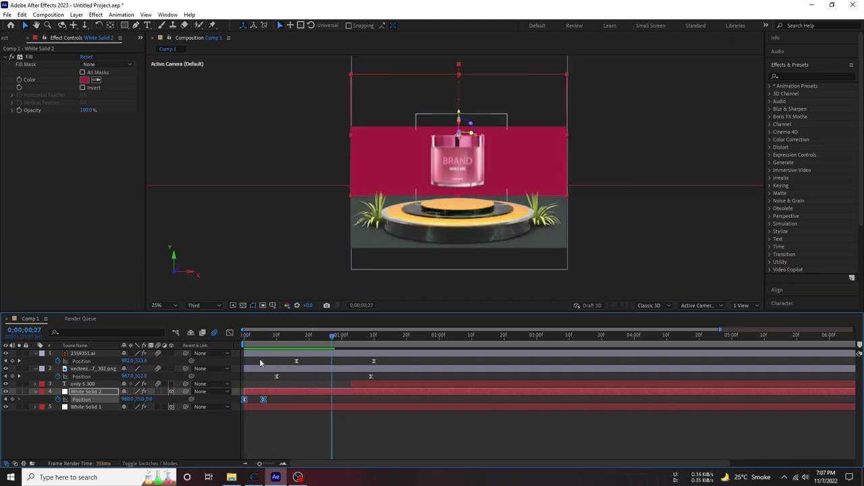
left_click(264, 408)
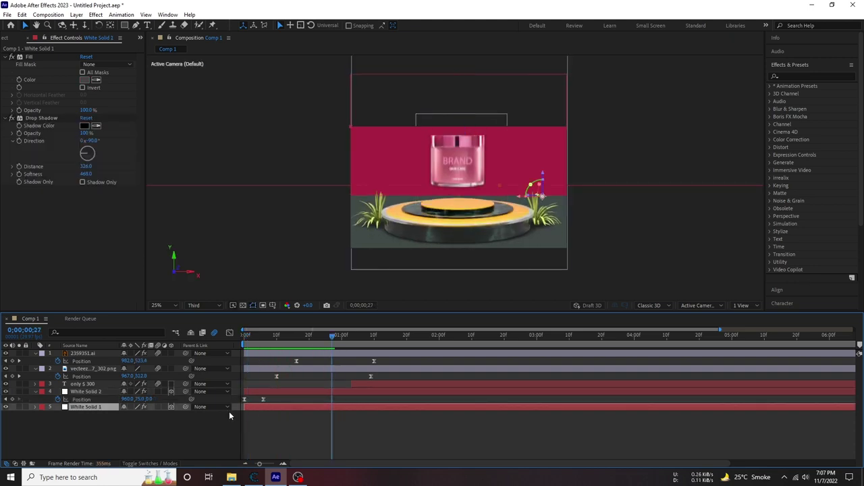
Step: At frame 0, move White Solid 1 below the frame to Y 1797.3
key("Home")
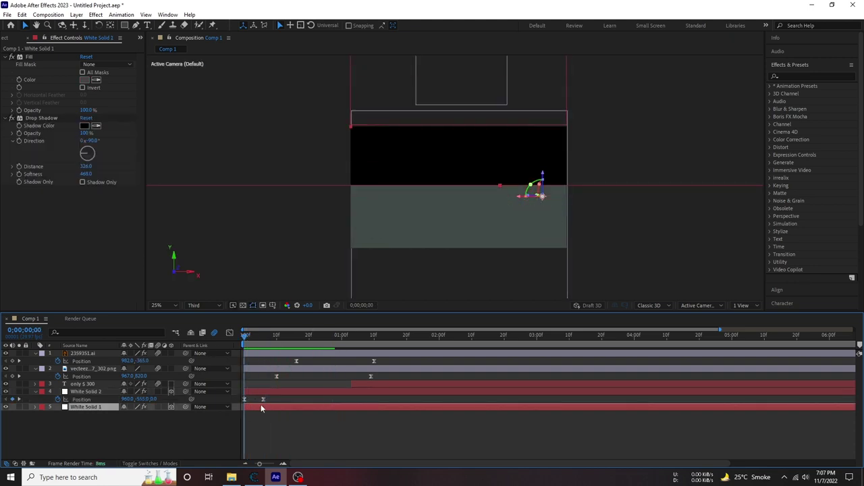
mouse_move(159, 417)
left_mouse_down()
mouse_move(170, 415)
mouse_move(131, 416)
mouse_move(479, 413)
mouse_move(141, 411)
left_mouse_up()
left_click(146, 413)
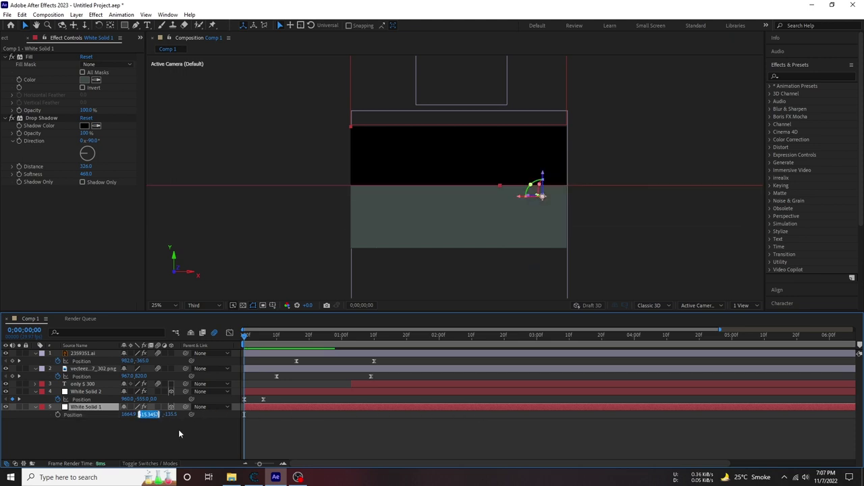
left_click(169, 431)
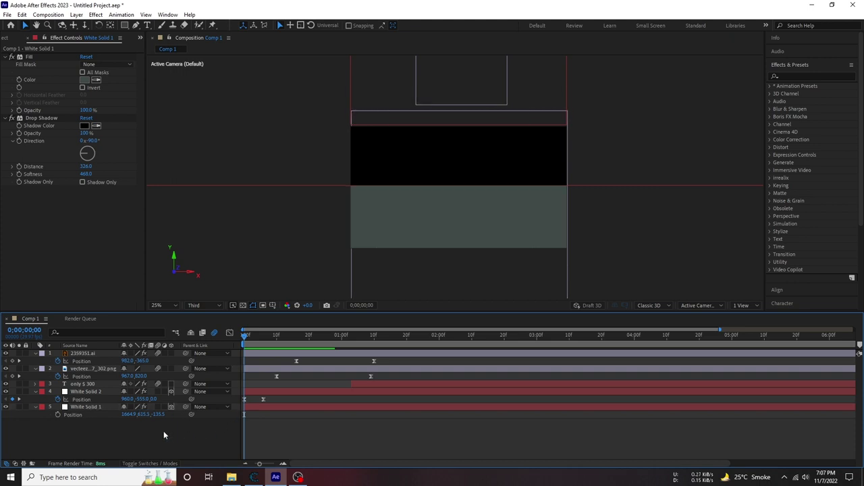
left_click(224, 404)
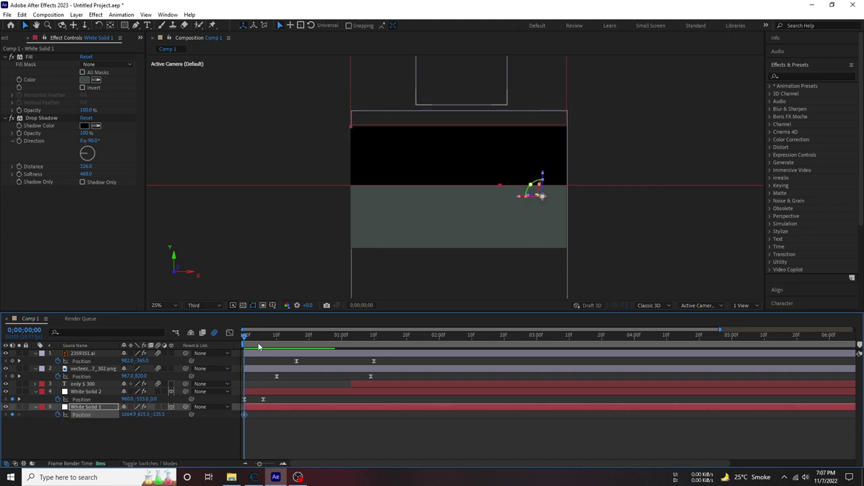
left_click_drag(542, 196, 672, 404)
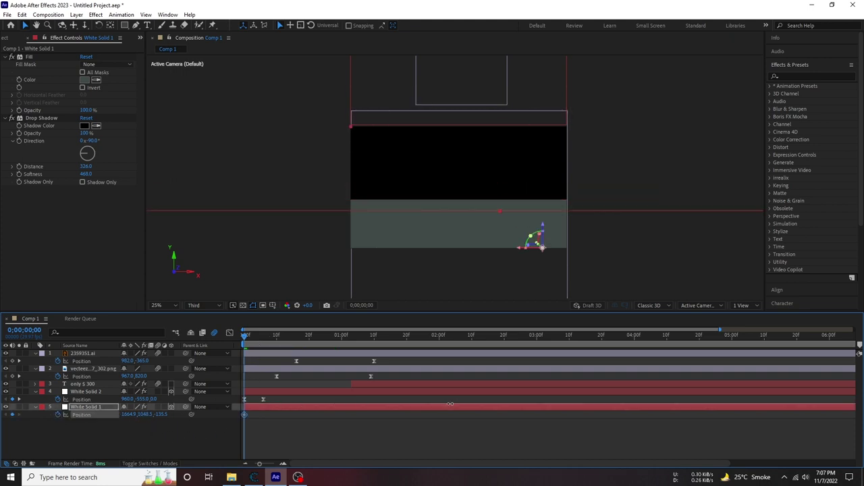
left_click_drag(672, 404, 684, 404)
Step: Keyframe its resting position Y 615.3 a few frames later and preview the rise
left_click_drag(251, 347, 267, 345)
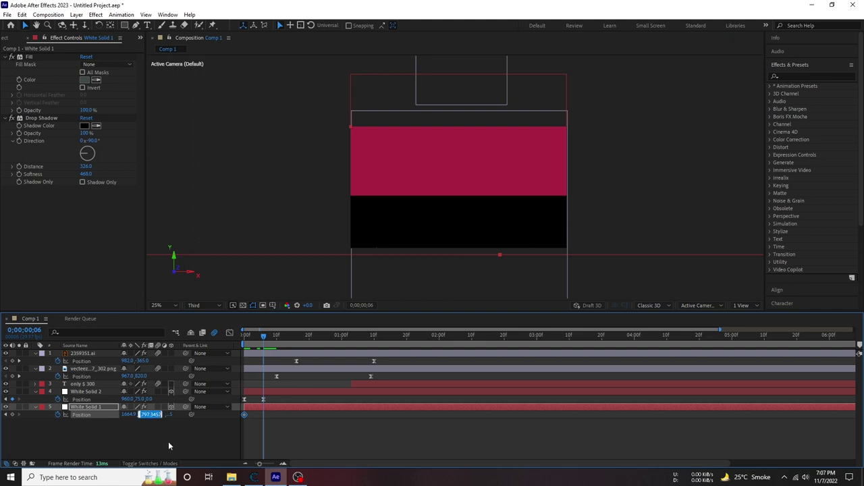
type("615.5")
key("Return")
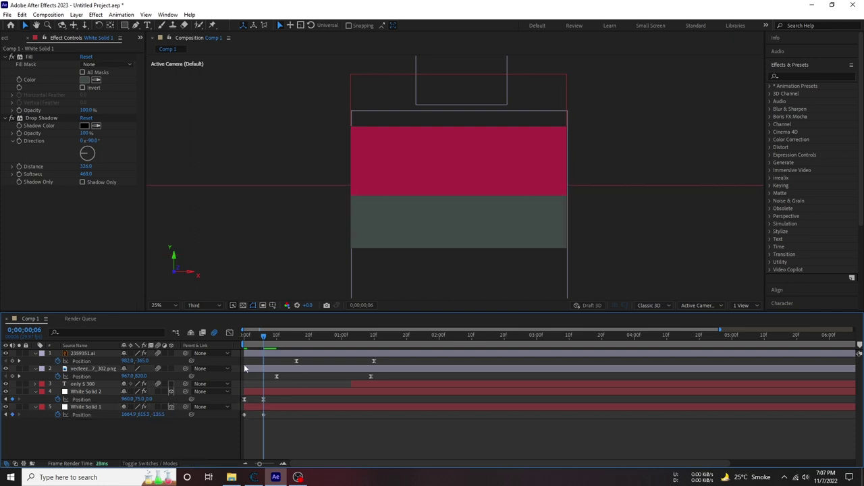
key("Home")
key("space")
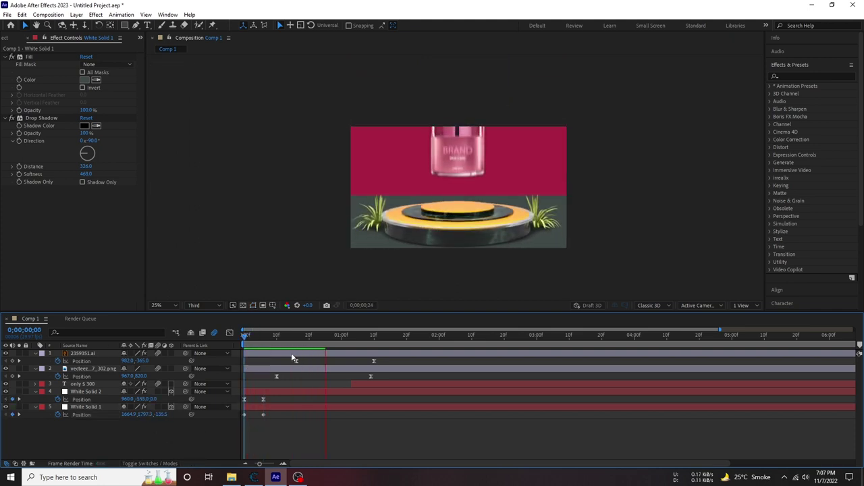
left_click(276, 413)
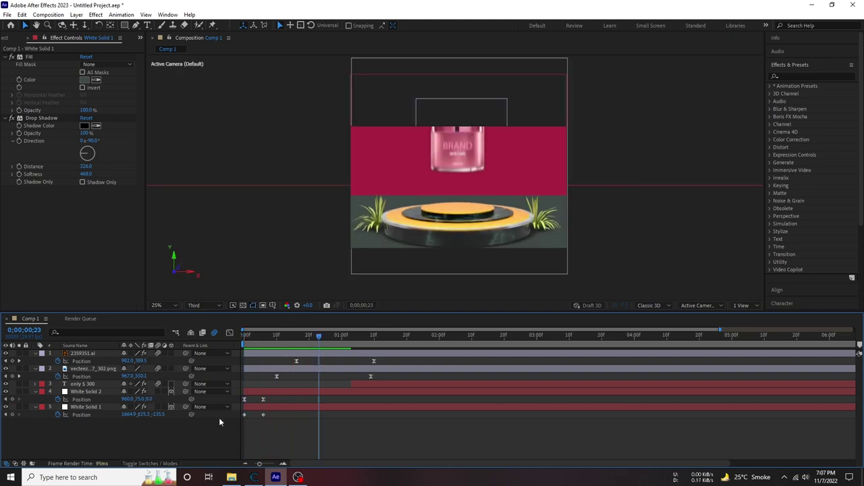
left_click(218, 414)
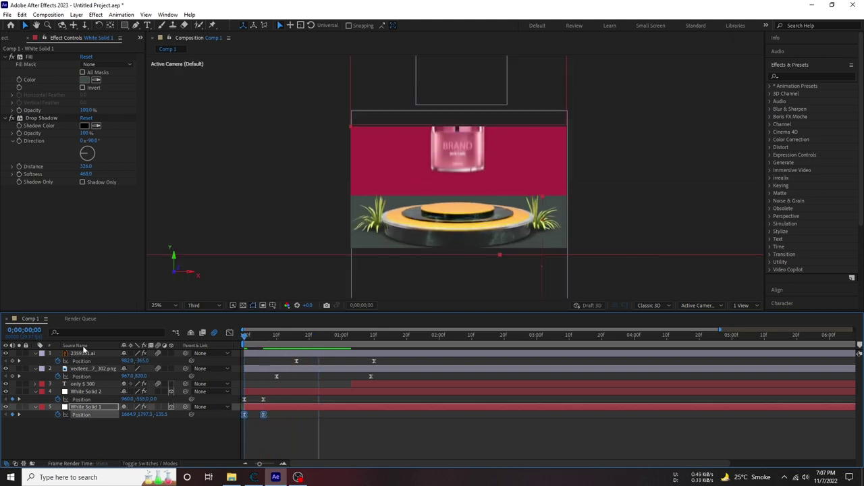
key("Home")
key("space")
Step: Check the pink panel's two Position keyframes and replay the preview
key("space")
left_click(263, 399)
left_click(279, 399)
key("Home")
key("space")
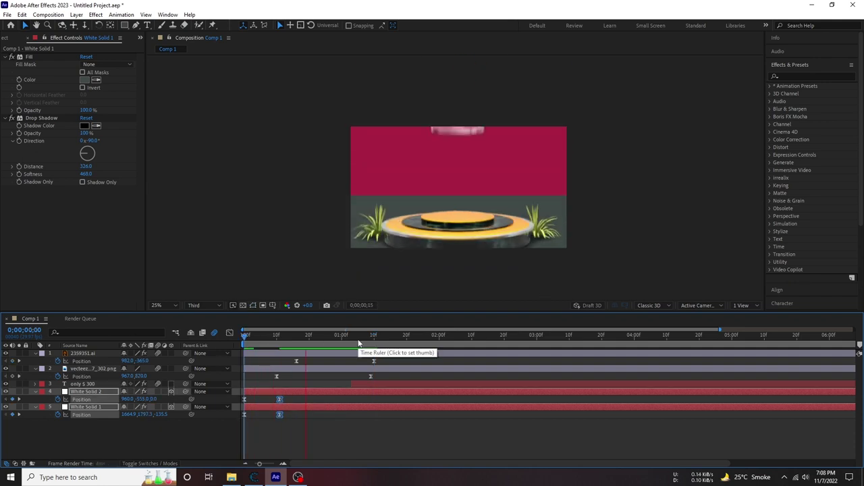
key("space")
key("space")
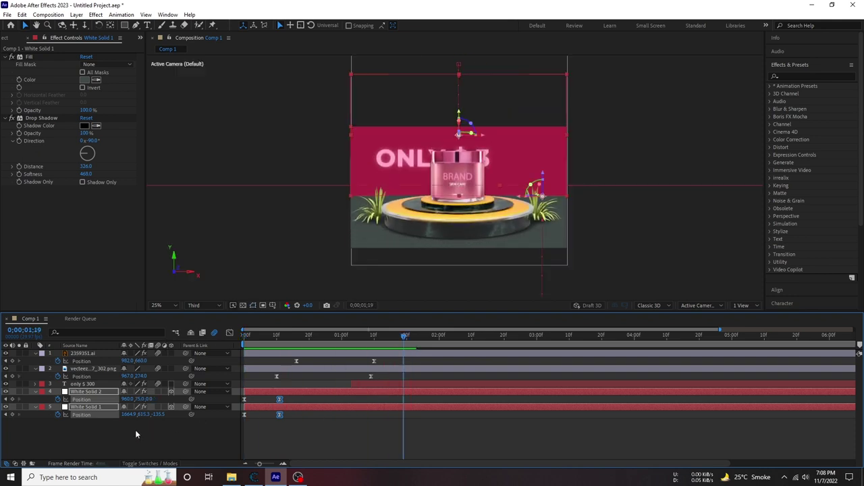
left_click(134, 432)
right_click(98, 422)
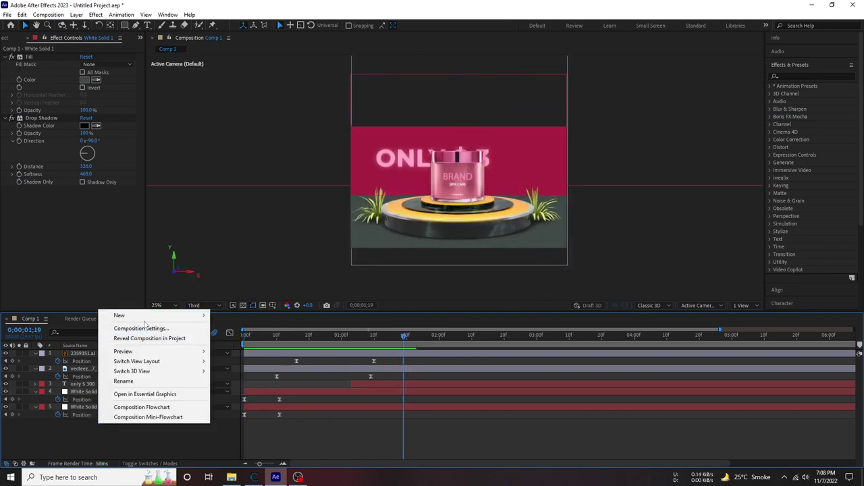
Step: Add a new dark grey solid and drag it to the bottom of the layer stack
mouse_move(157, 316)
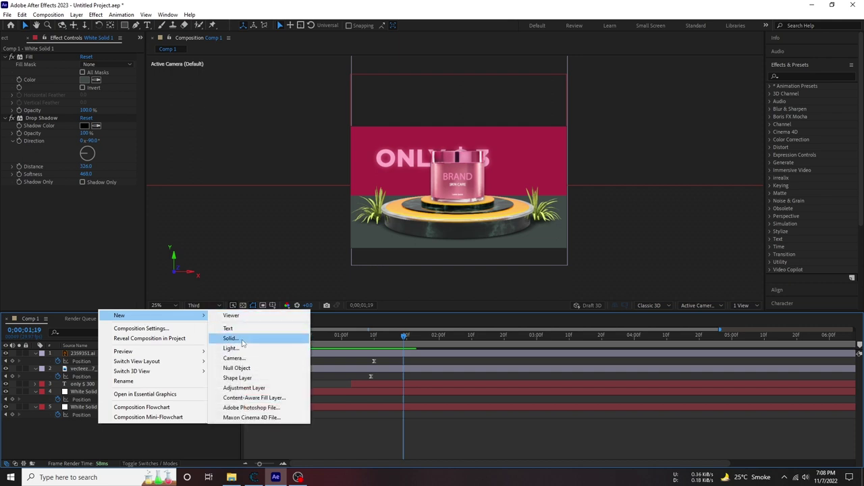
left_click(249, 342)
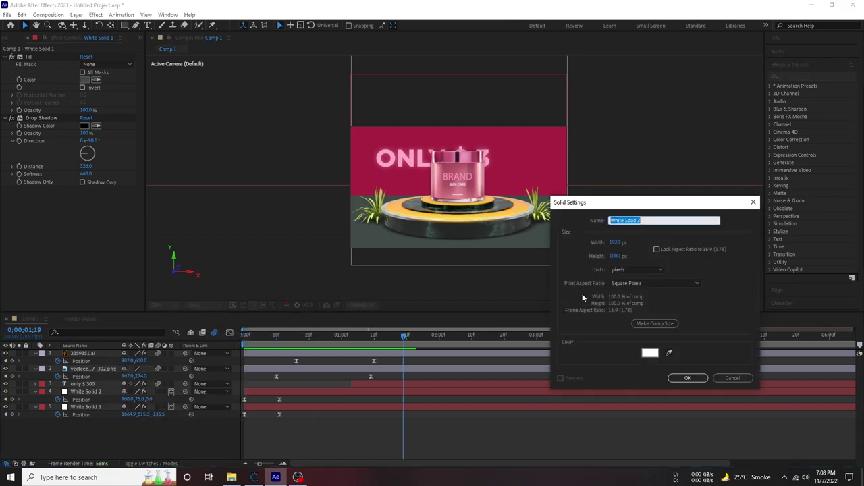
left_click(651, 352)
left_click_drag(640, 308, 571, 349)
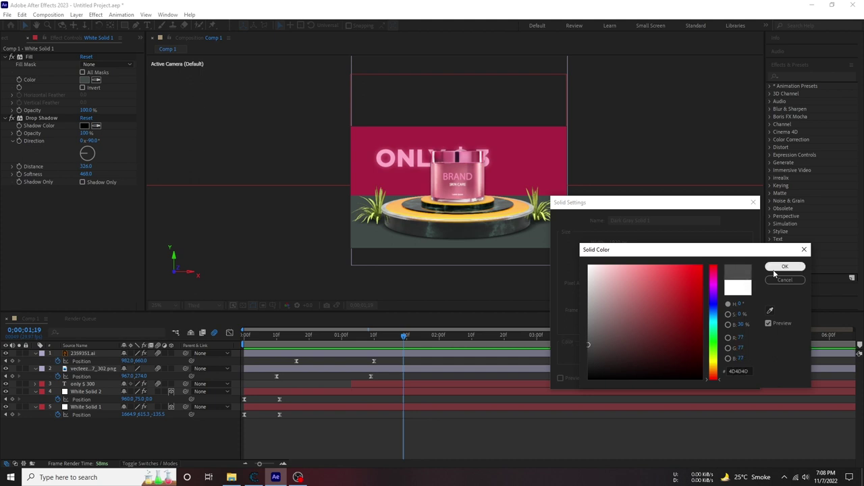
left_click(784, 266)
left_click(689, 379)
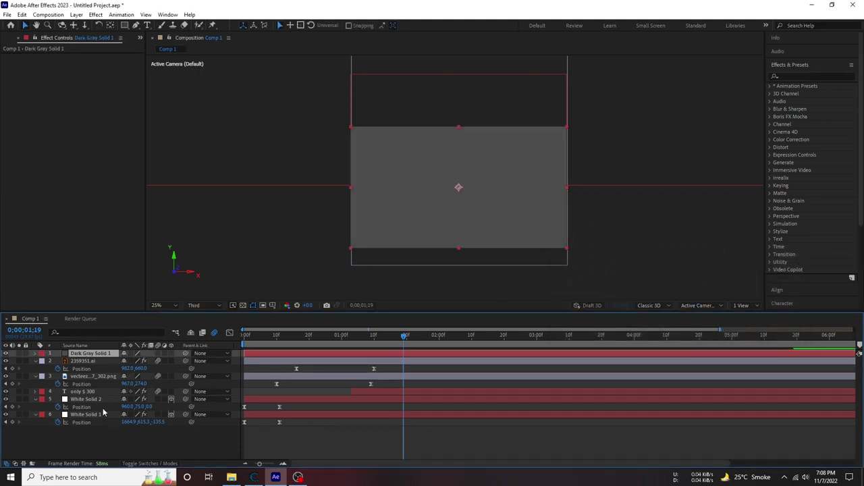
left_click_drag(80, 353, 80, 437)
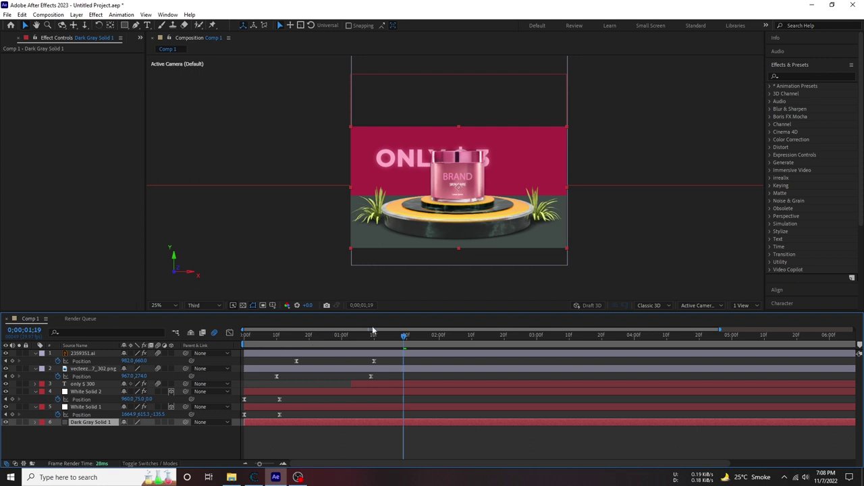
Step: Preview the full intro several times, then delete the dark grey solid
key("Home")
key("space")
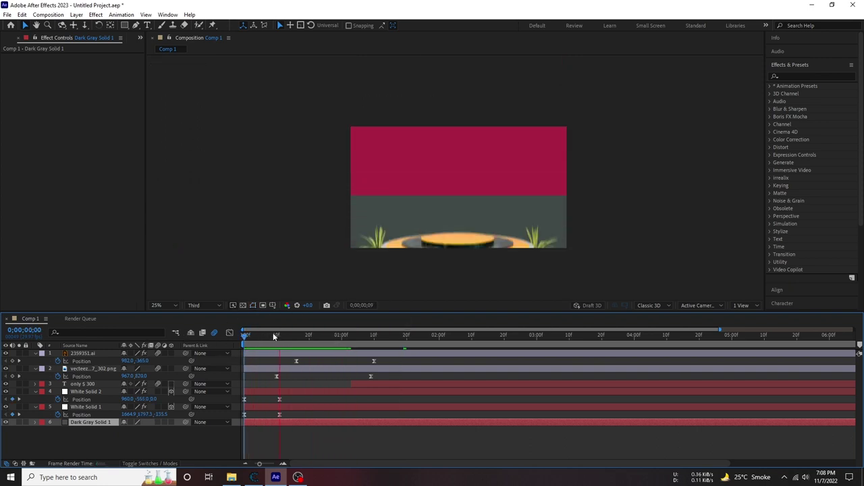
key("space")
key("space")
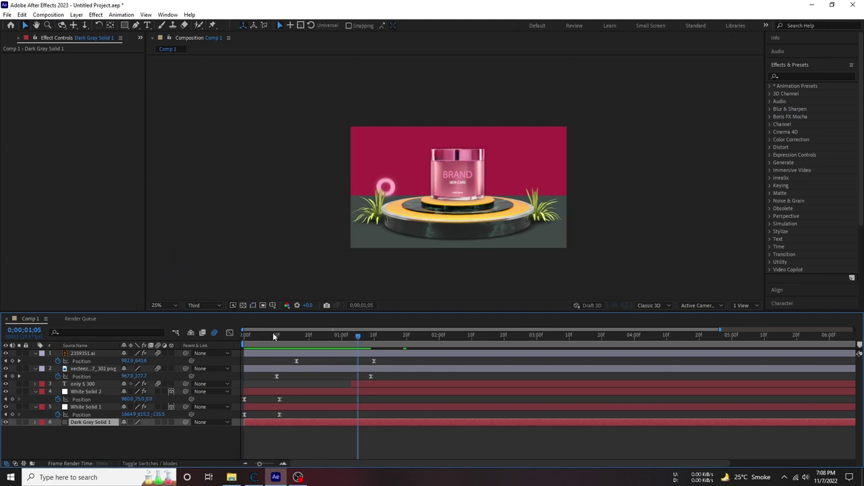
key("space")
key("Home")
key("space")
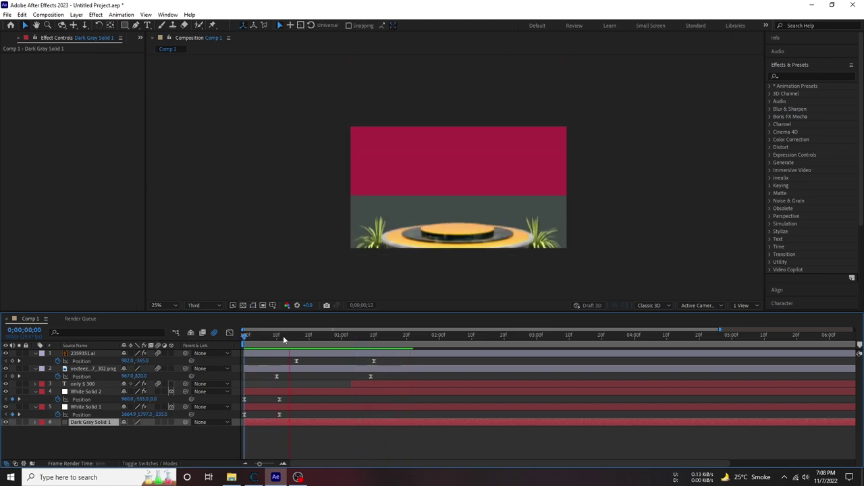
key("space")
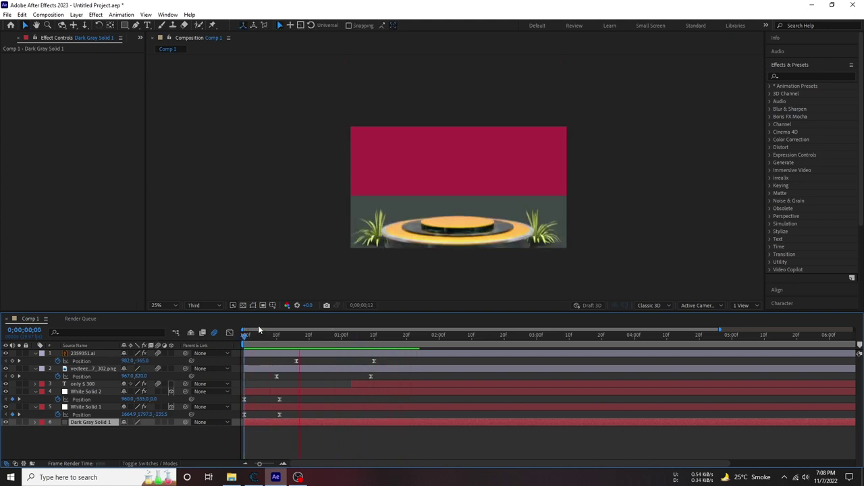
key("space")
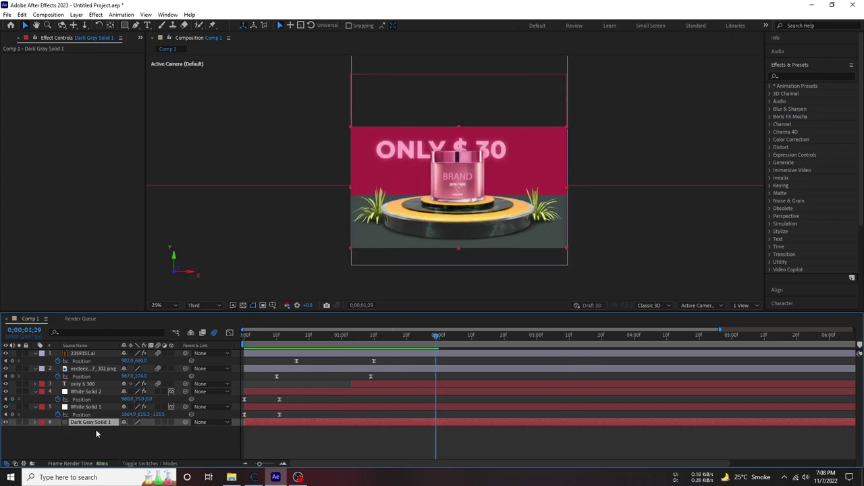
key("Delete")
Step: Add a new white solid, move it to the bottom of the stack, and preview
right_click(94, 419)
mouse_move(139, 319)
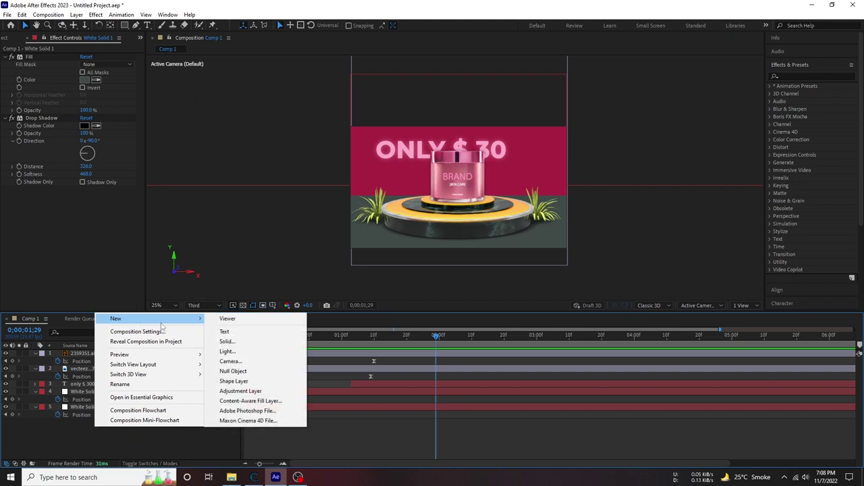
left_click(227, 341)
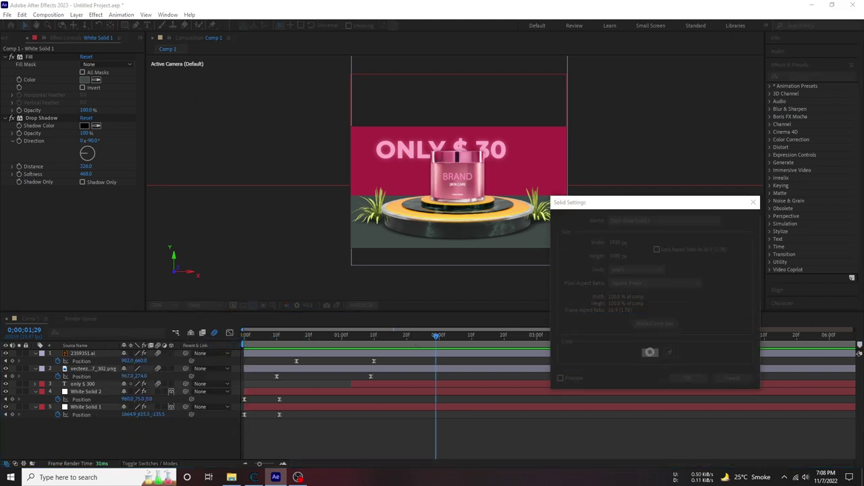
left_click(650, 354)
left_click(785, 268)
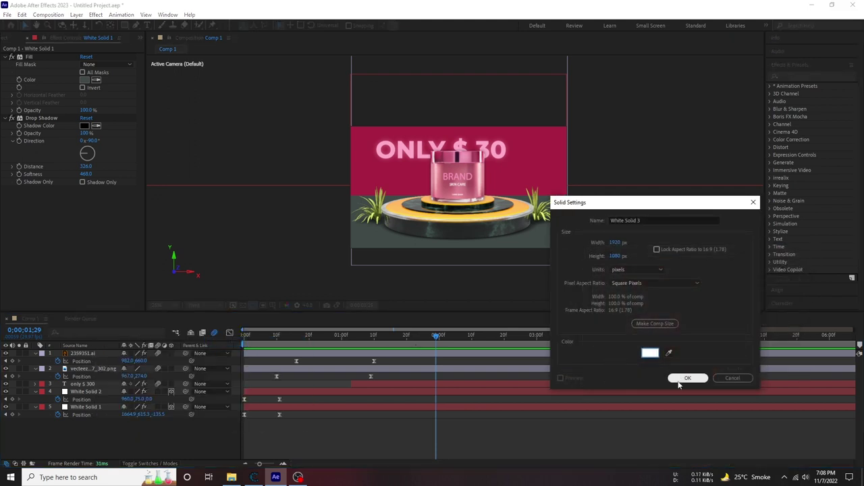
left_click(685, 376)
left_click_drag(78, 361, 88, 434)
key("Home")
key("space")
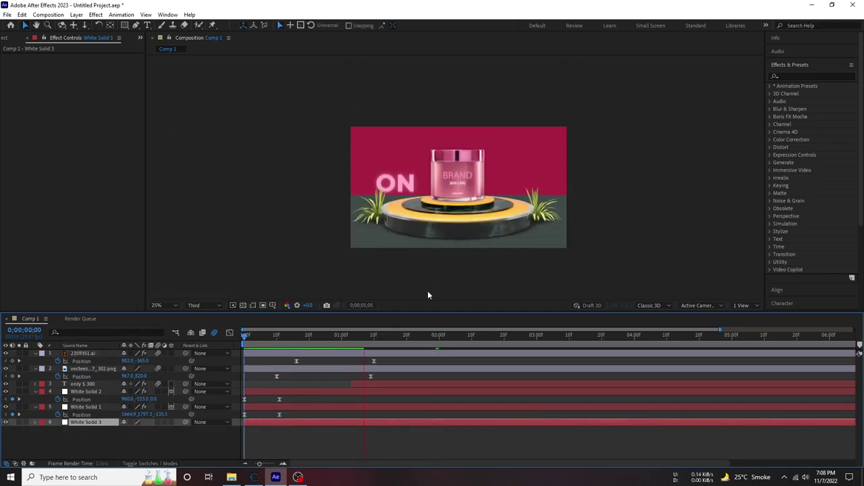
key("space")
Step: Collapse the pink and grey panels' Position properties and preview from the start
left_click(35, 391)
left_click(36, 398)
left_click(157, 420)
key("Home")
key("space")
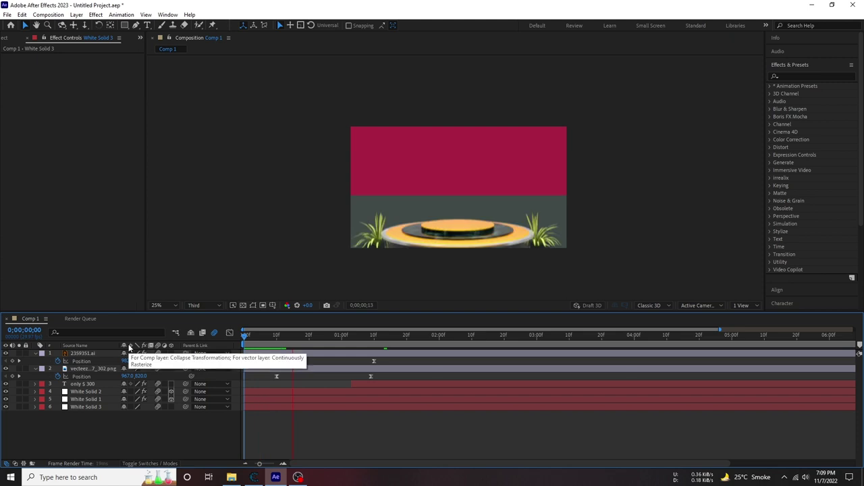
Step: Apply a light grey Fill effect to White Solid 3
left_click(82, 407)
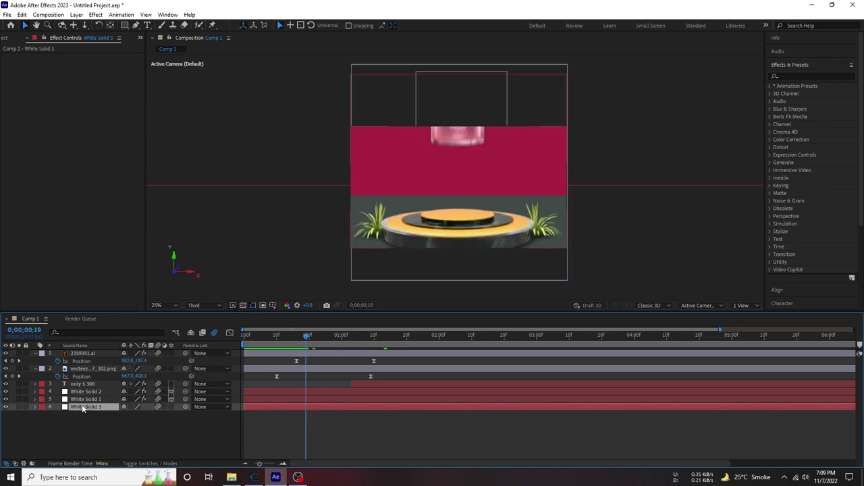
left_click(794, 76)
type("fill")
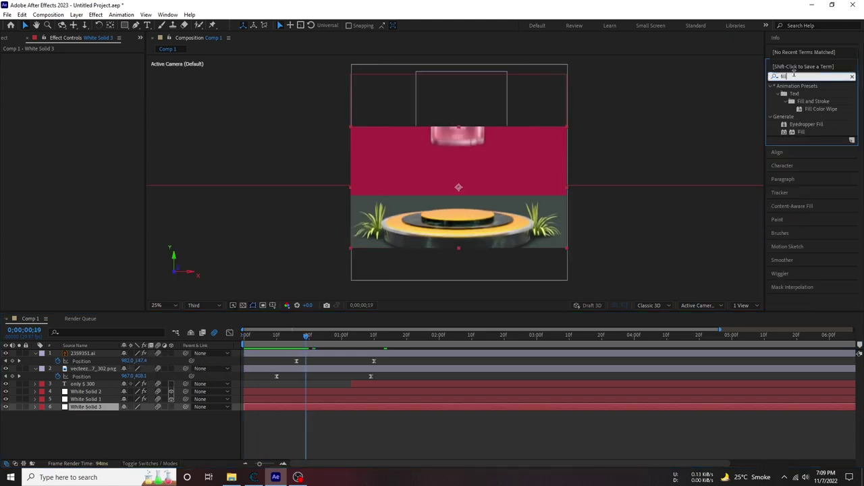
left_click_drag(799, 133, 87, 406)
left_click(85, 80)
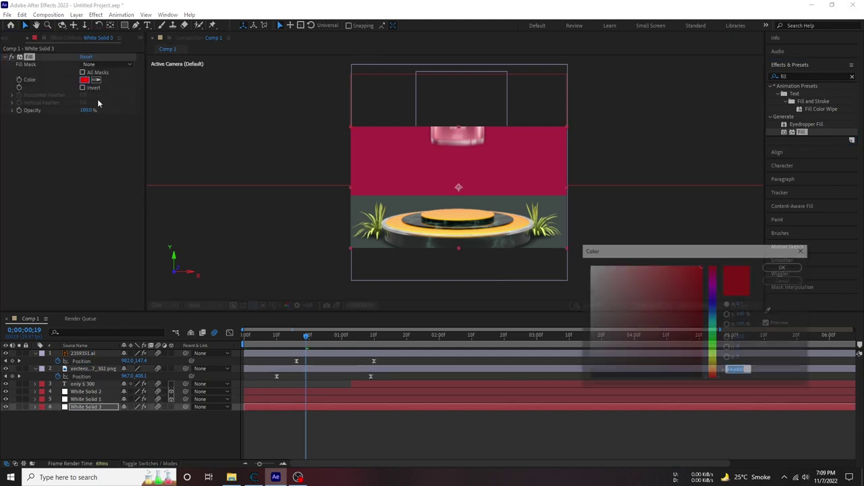
left_click(785, 268)
Step: Preview the ad and park the time marker at 0;00;03;20
key("Home")
key("space")
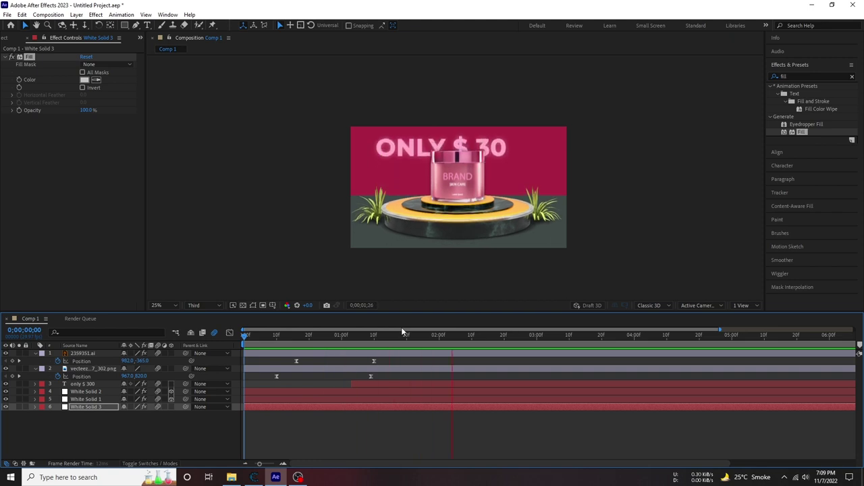
key("space")
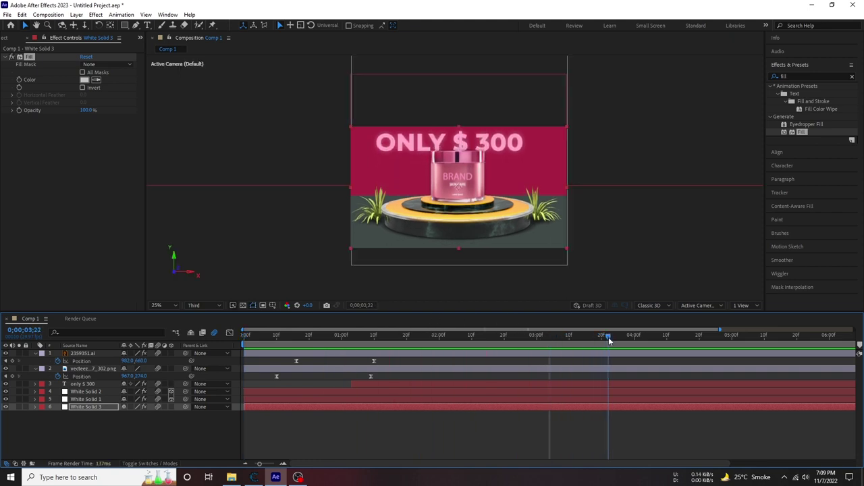
left_click_drag(601, 339, 341, 335)
key("space")
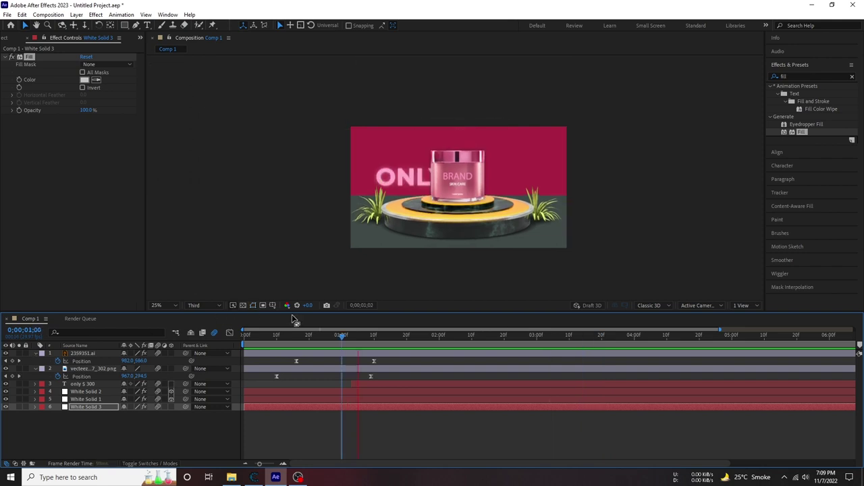
key("Home")
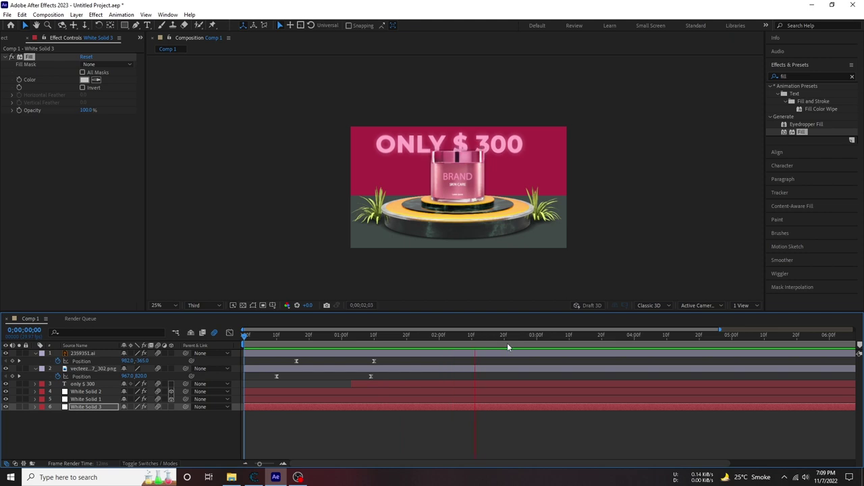
key("space")
left_click_drag(605, 343, 602, 342)
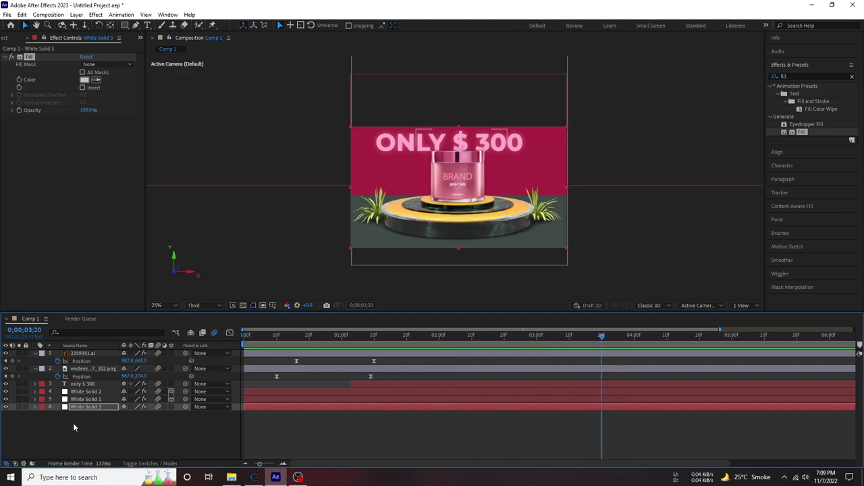
Step: Rename the Comp 1 composition in the Project panel to 'main'
left_click(75, 427)
left_click(4, 40)
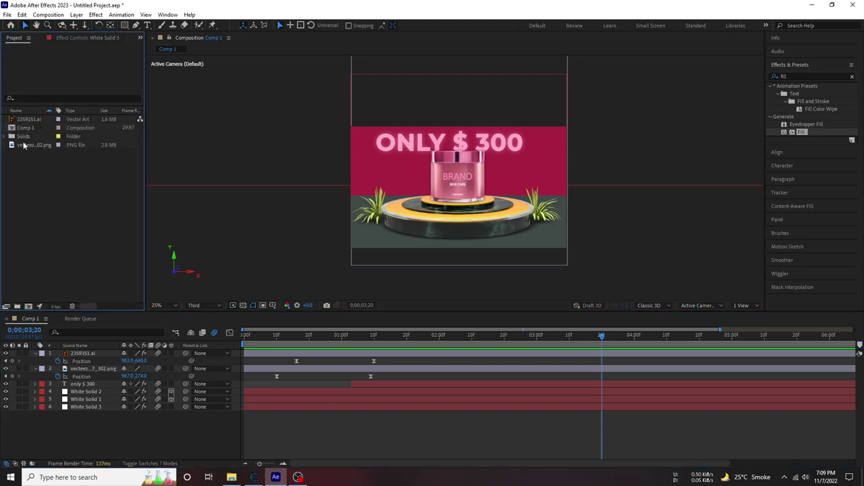
right_click(36, 131)
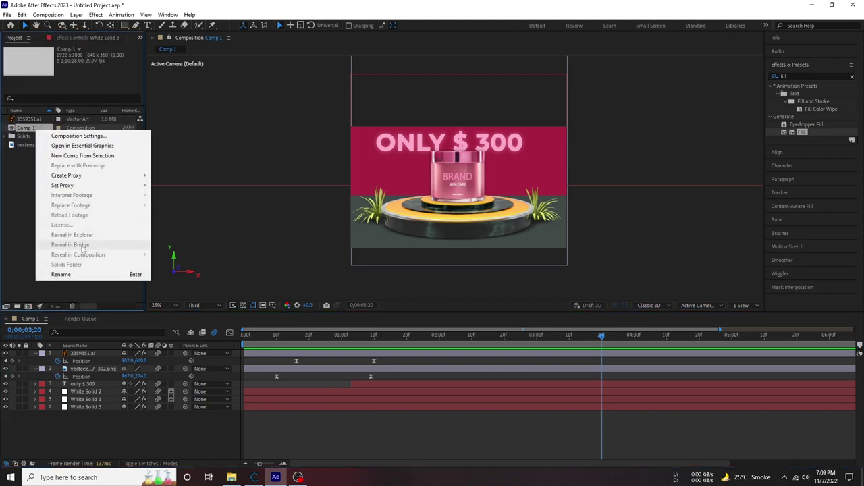
left_click(61, 272)
type("main")
key("Return")
Step: Trim the main composition's duration from 8 seconds to 0;00;03;20
right_click(32, 127)
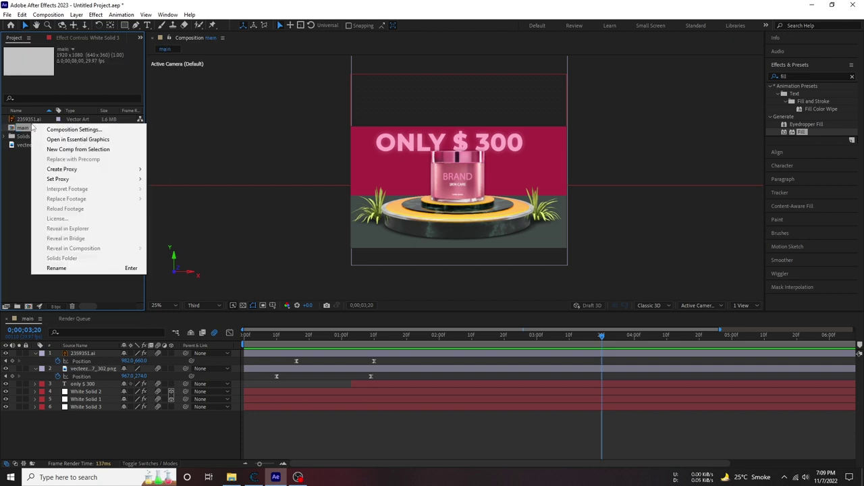
right_click(3, 132)
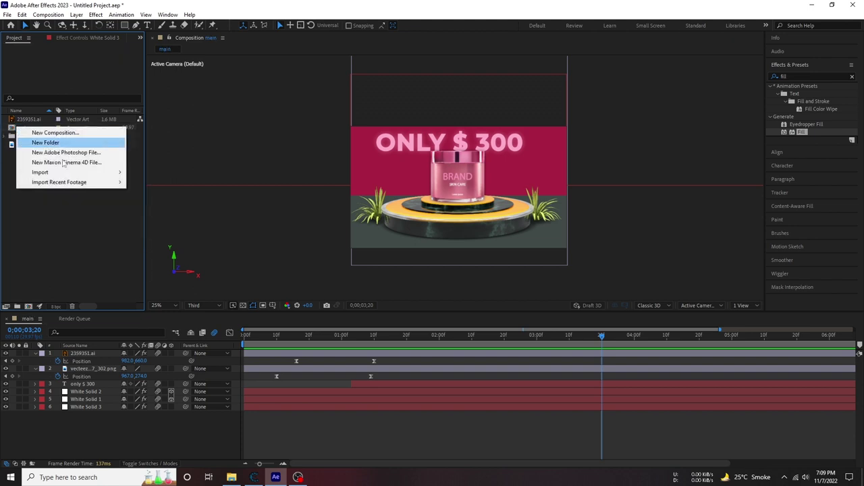
left_click(10, 132)
right_click(35, 130)
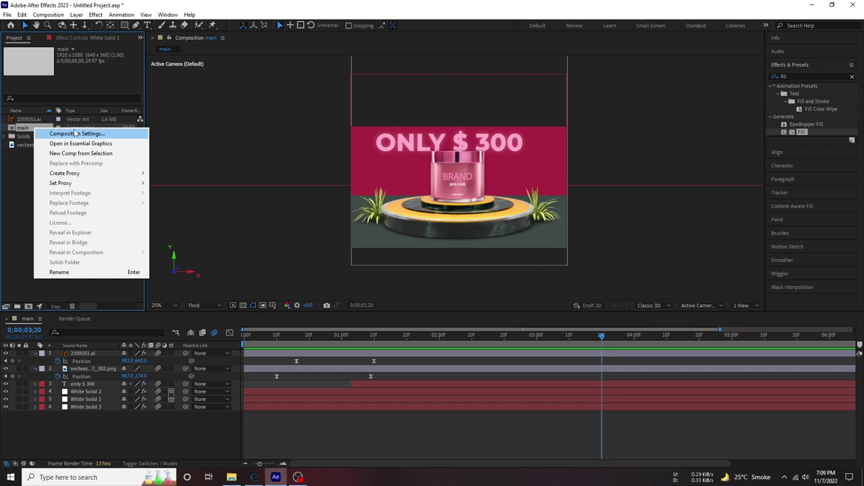
left_click(74, 133)
left_click(405, 296)
type("0;00;03;20")
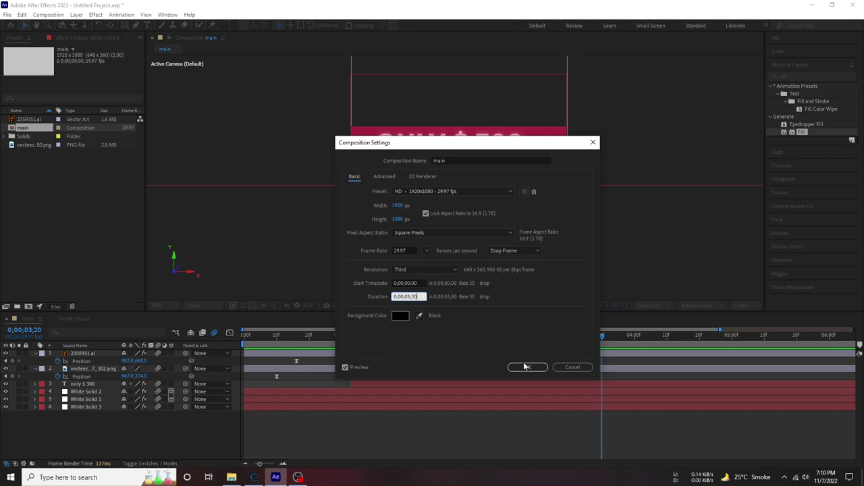
left_click(526, 366)
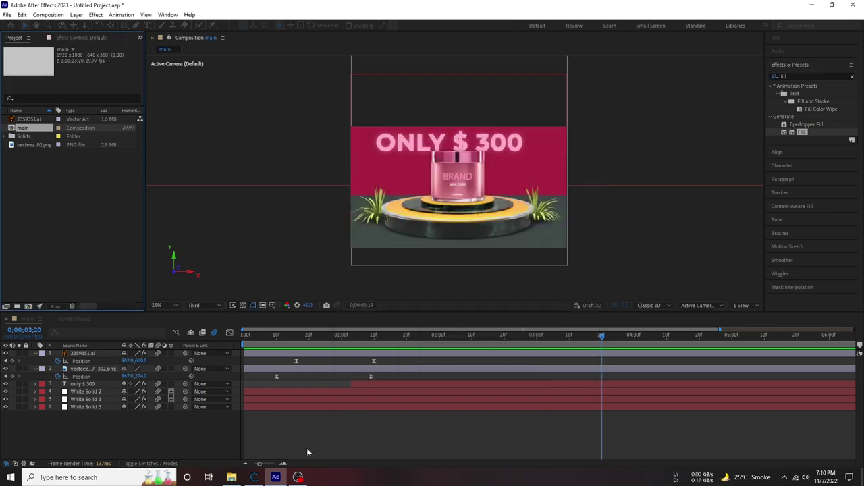
Step: Play the shortened main composition with the viewer resolution set to Full
key("space")
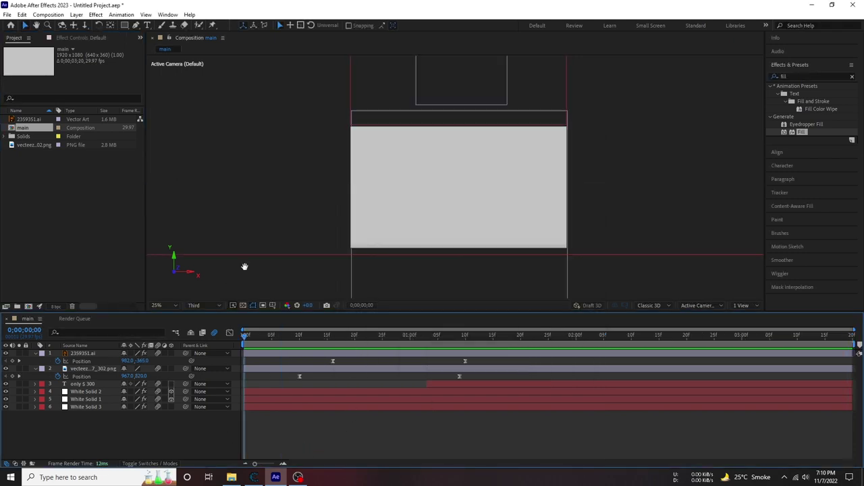
scroll(458, 187, "up", 2)
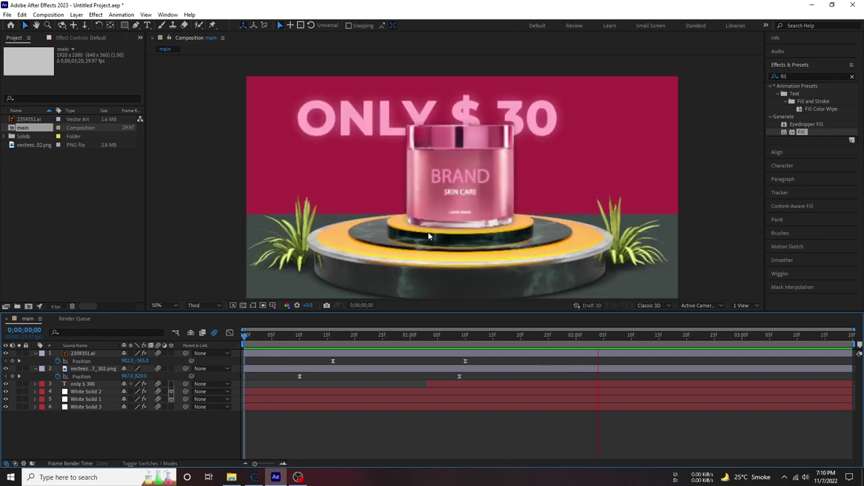
scroll(452, 146, "up", 4)
scroll(329, 218, "down", 6)
scroll(322, 229, "up", 2)
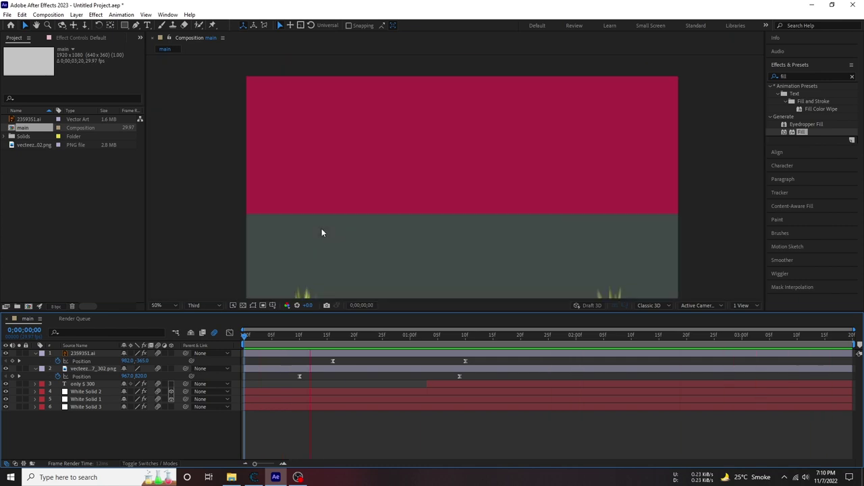
left_click(205, 306)
left_click(197, 315)
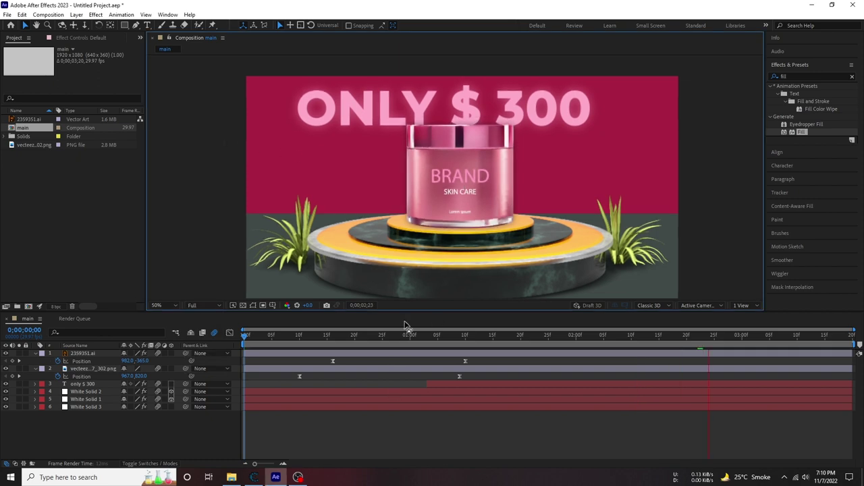
scroll(432, 255, "up", 1)
scroll(433, 237, "up", 1)
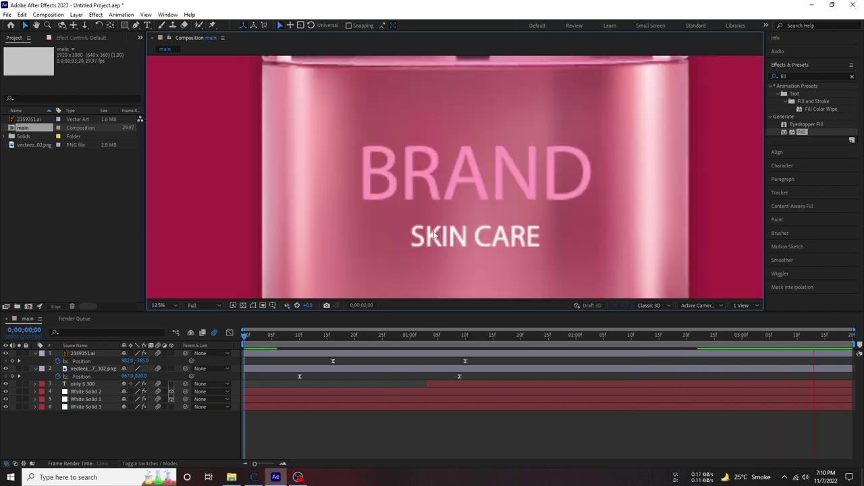
scroll(434, 234, "down", 4)
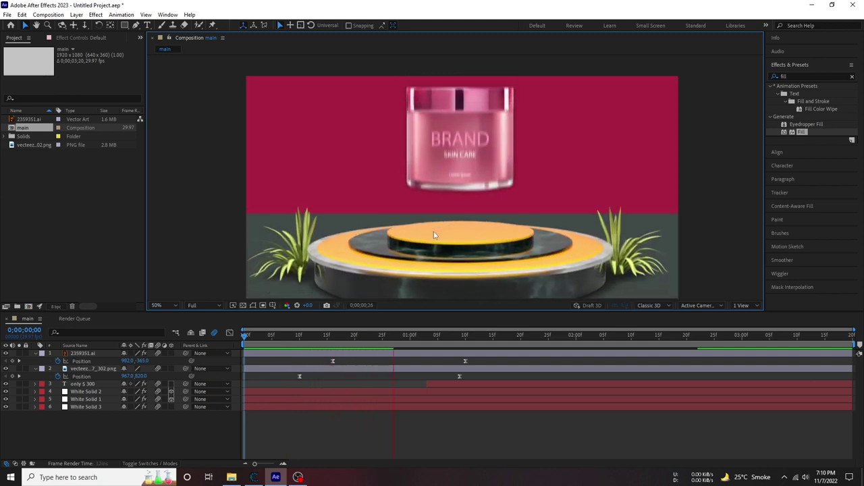
scroll(434, 235, "down", 1)
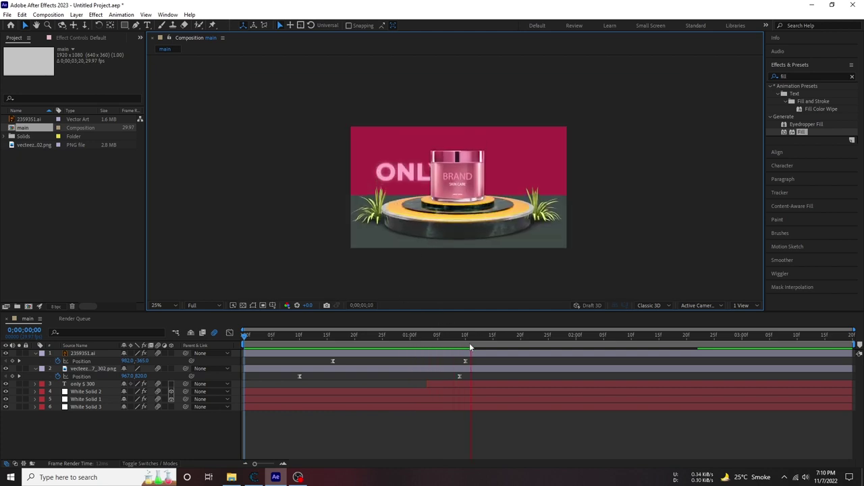
Step: Stop playback, select the White Solid 1 layer, and clear the Effects & Presets search
key("space")
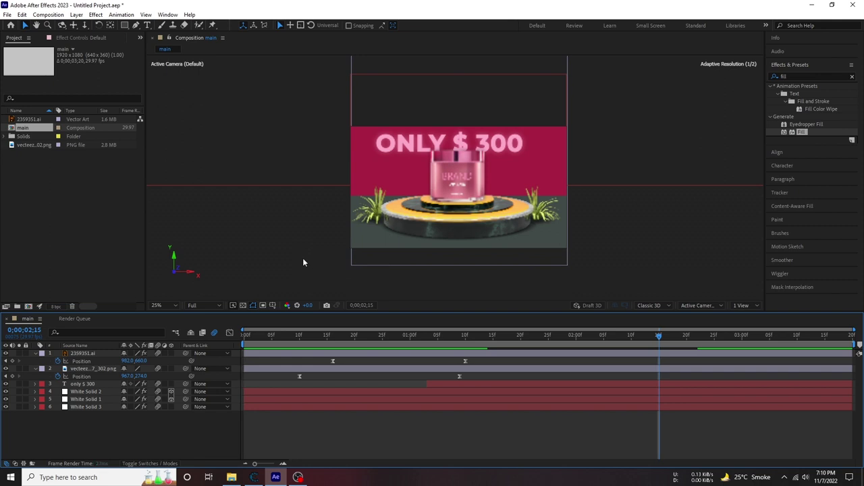
left_click(204, 139)
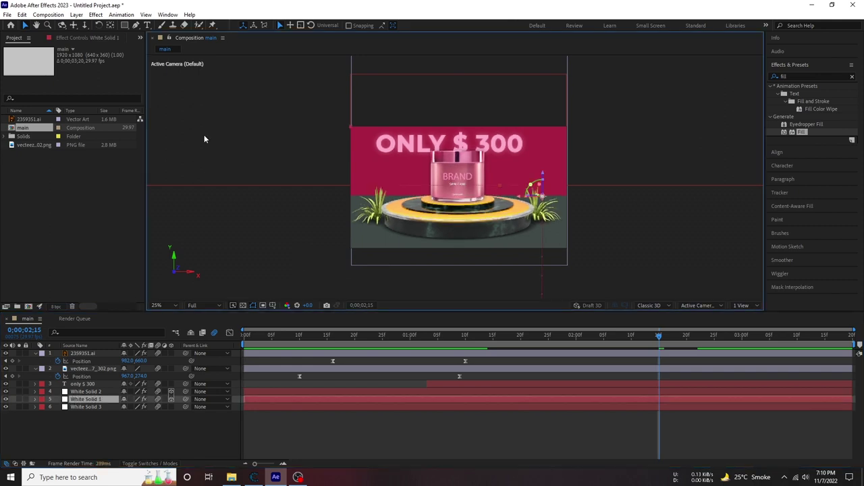
left_click(852, 76)
left_click(807, 77)
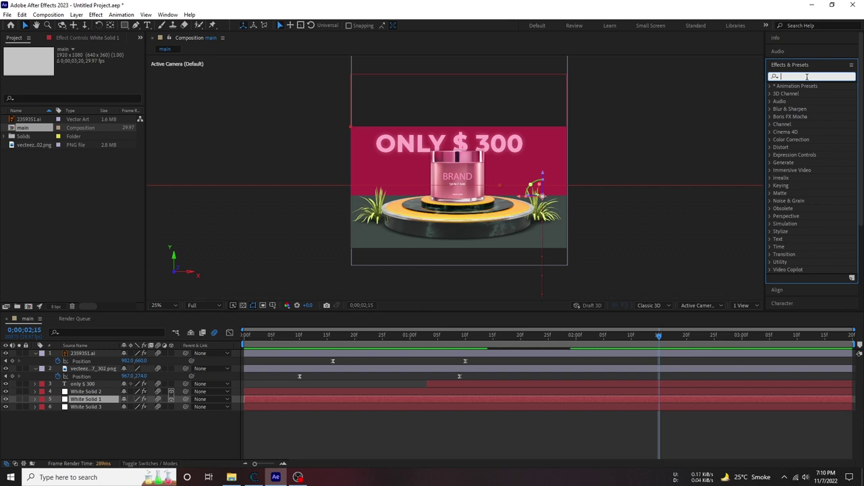
Step: Queue main for rendering with H.264 – Match Render Settings – 40 Mbps output to promo.mp4
left_click(6, 14)
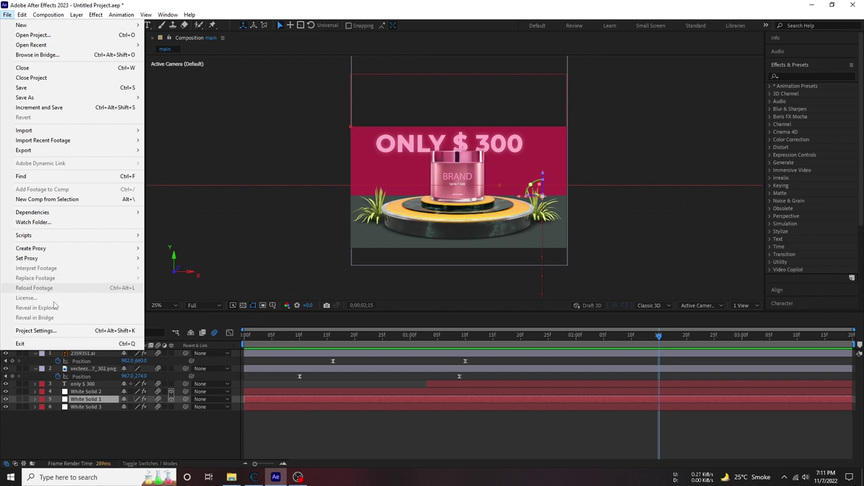
mouse_move(50, 154)
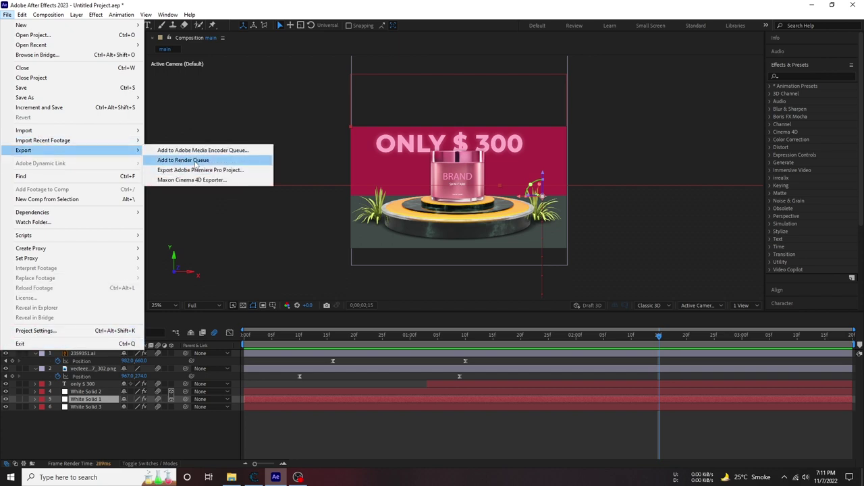
left_click(195, 160)
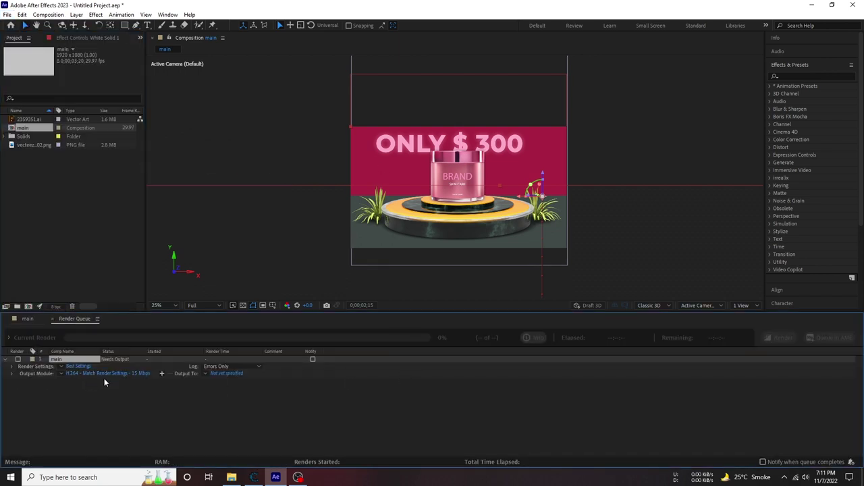
left_click(60, 374)
left_click(138, 279)
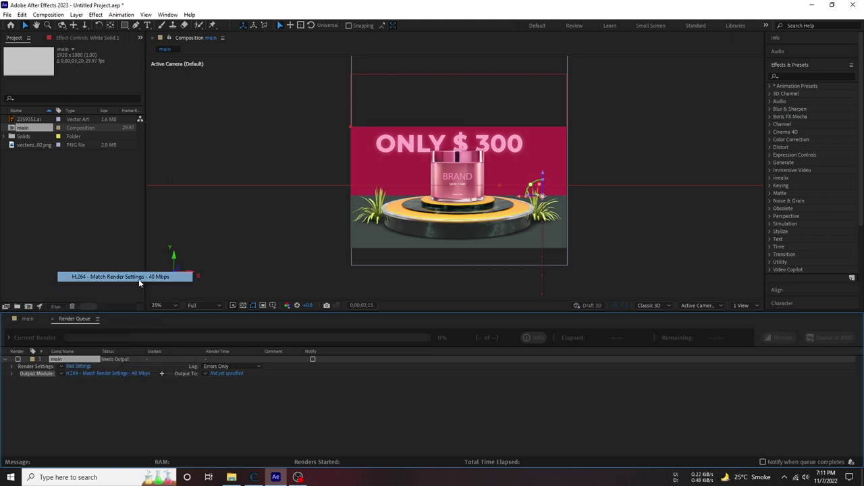
left_click(229, 374)
type("promo")
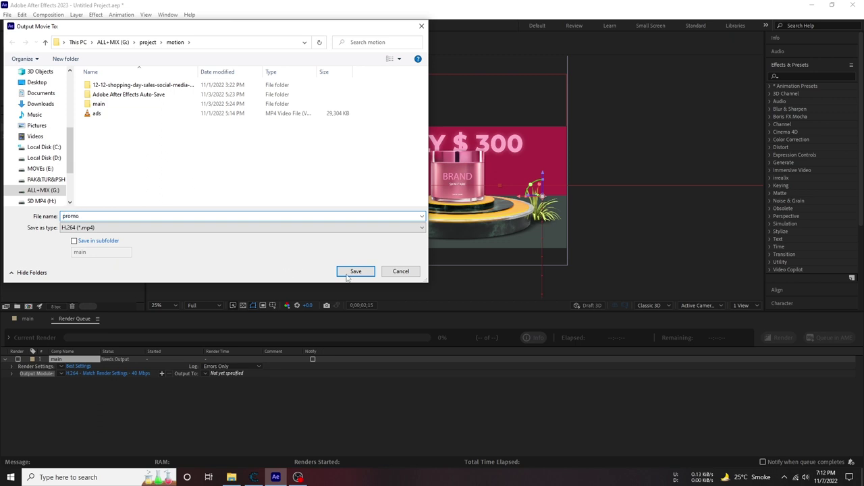
left_click(347, 275)
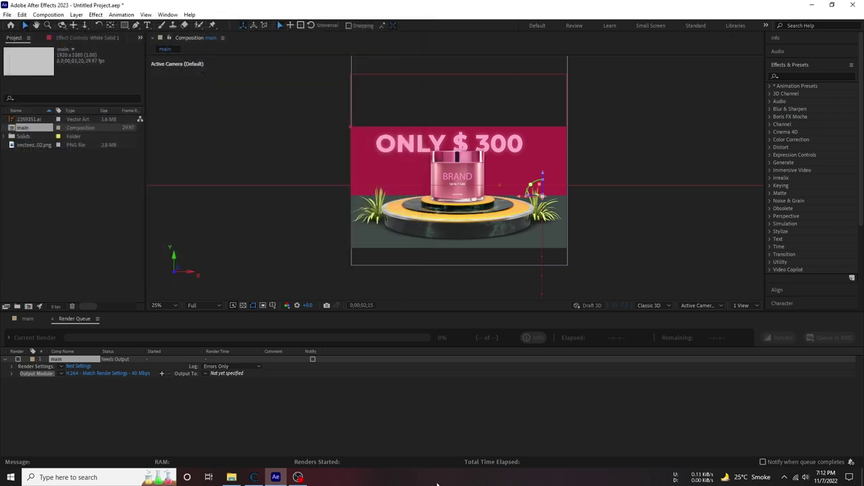